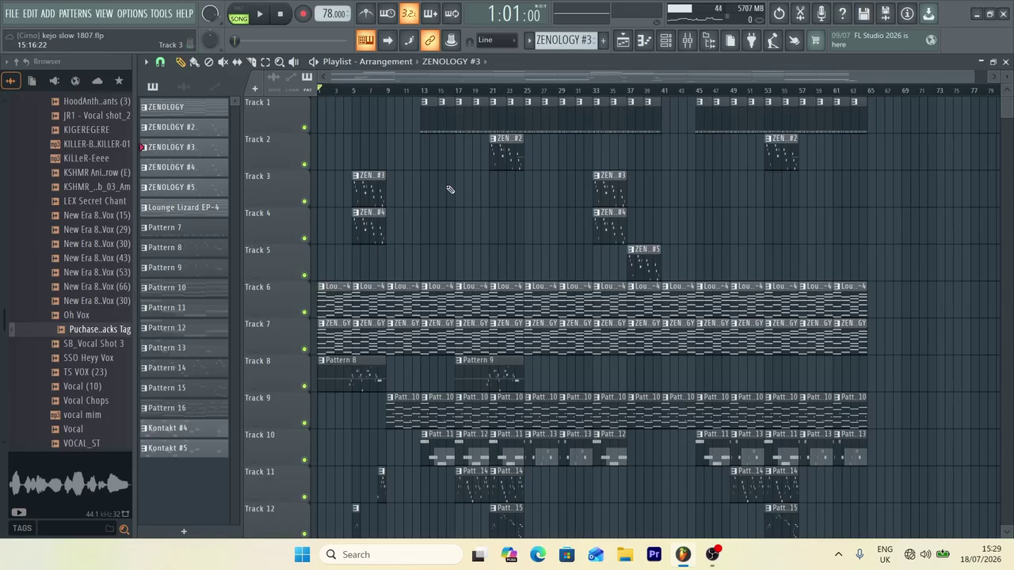
Solo Track 3 in the playlist and audition its ZENOLOGY #3 clip from bar 5.
{"action": "left_click", "coordinate": [354, 90]}
{"action": "right_click", "coordinate": [304, 201]}
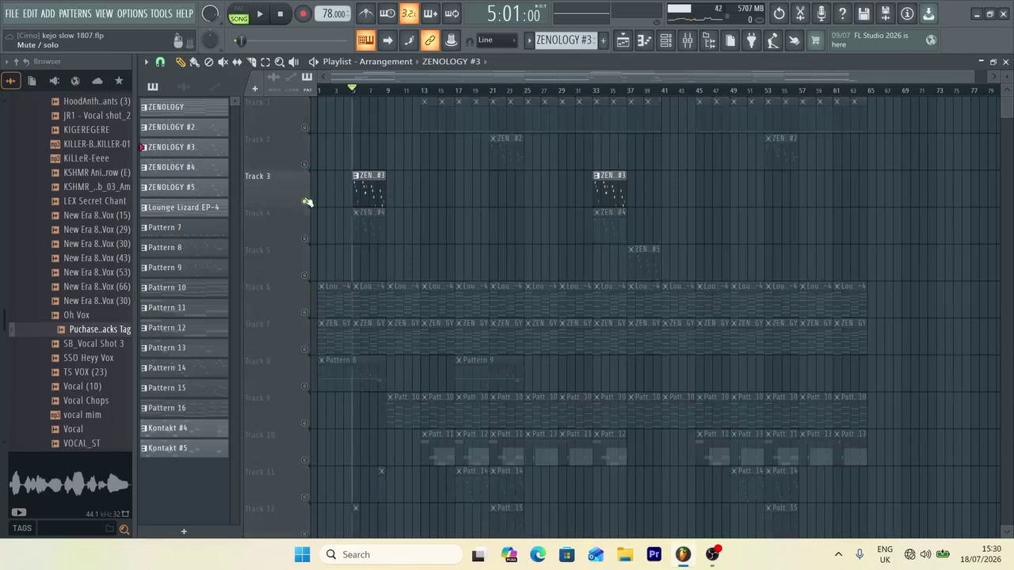
{"action": "key", "text": "space"}
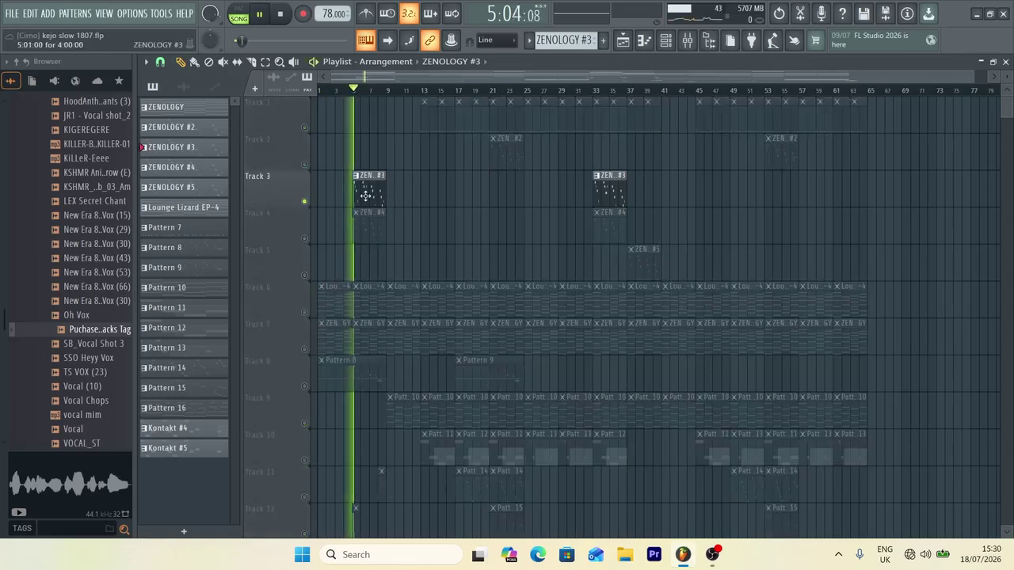
{"action": "key", "text": "space"}
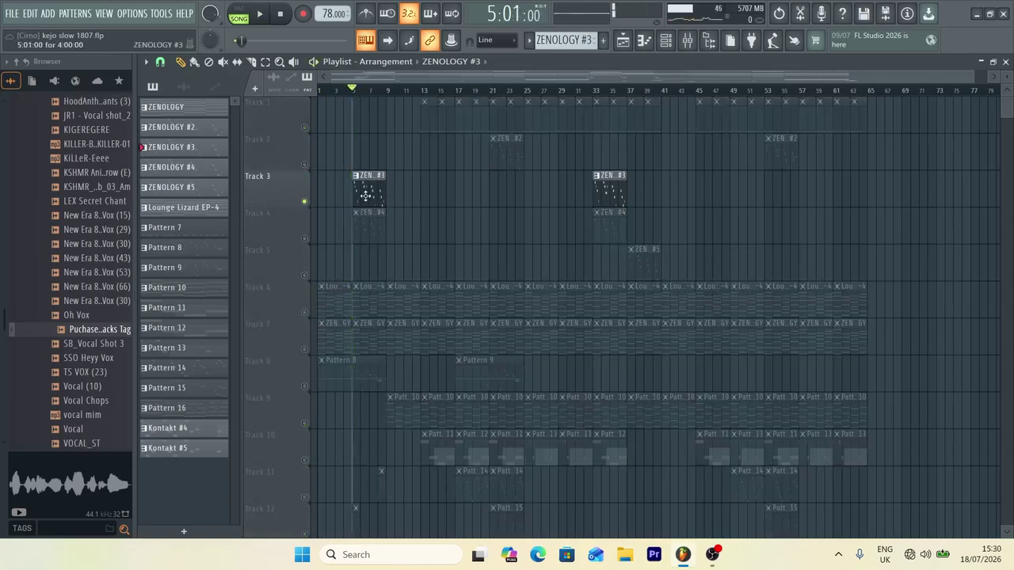
Open the ZENOLOGY #3 clip's notes in the piano roll and play the melody with its first bar in view.
{"action": "double_click", "coordinate": [365, 195]}
{"action": "key", "text": "space"}
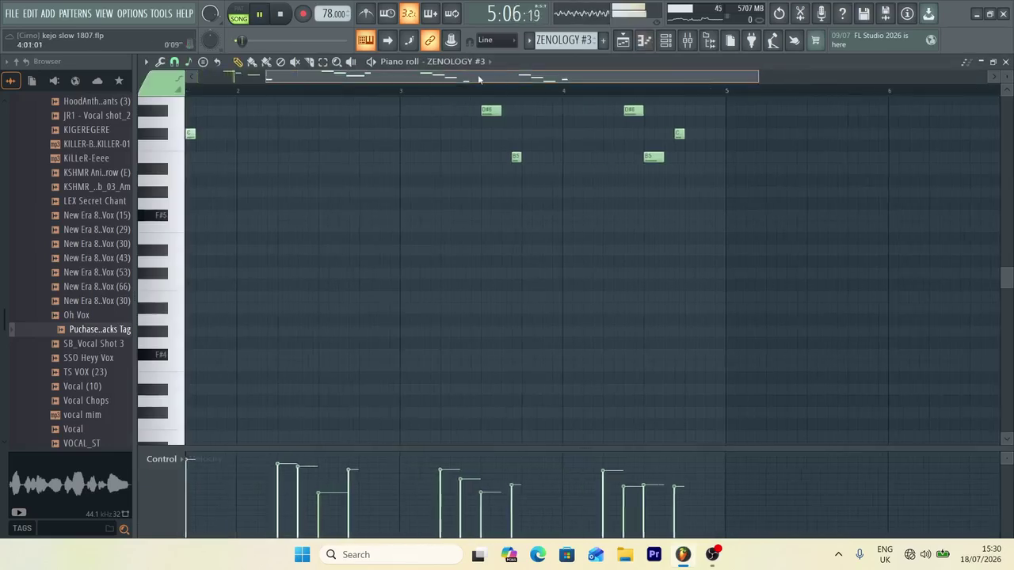
{"action": "scroll", "coordinate": [420, 154], "scroll_direction": "up", "scroll_amount": 5}
{"action": "left_click_drag", "start_coordinate": [338, 78], "coordinate": [263, 82]}
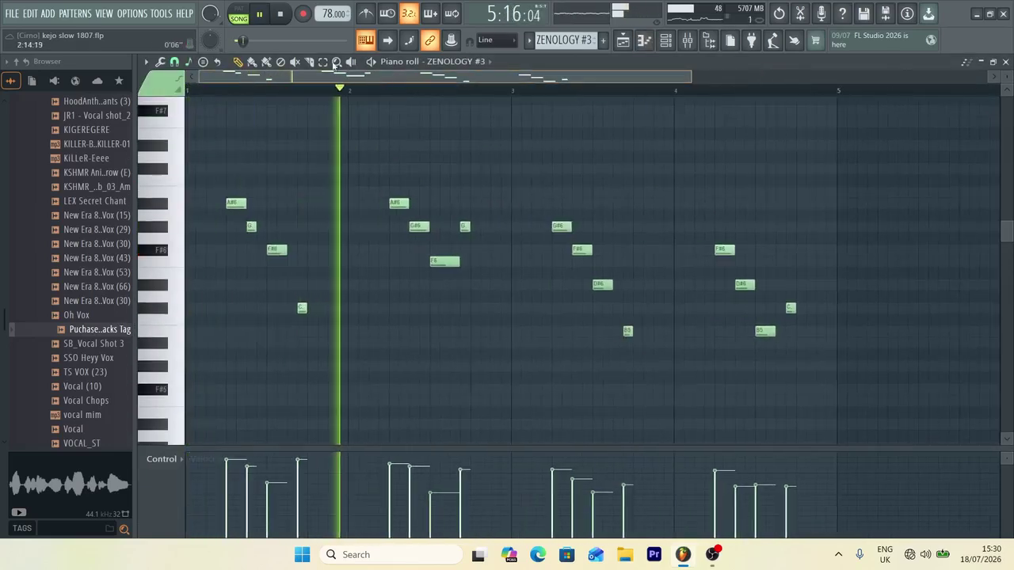
Hide the browser to widen the ZENOLOGY #3 piano roll, and stop playback.
{"action": "left_click", "coordinate": [993, 64]}
{"action": "left_click", "coordinate": [866, 109]}
{"action": "scroll", "coordinate": [475, 218], "scroll_direction": "up", "scroll_amount": 3}
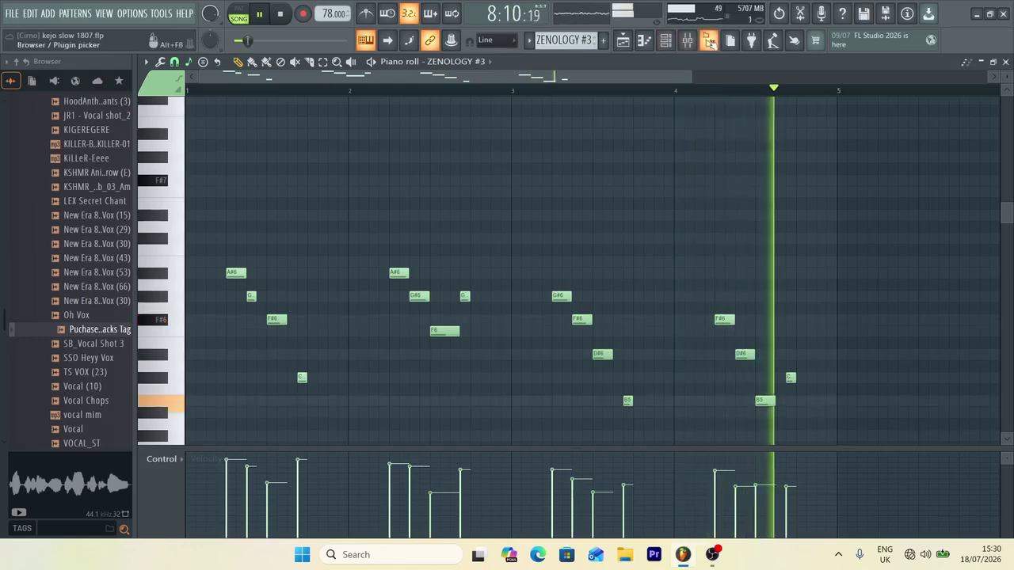
{"action": "left_click", "coordinate": [709, 42]}
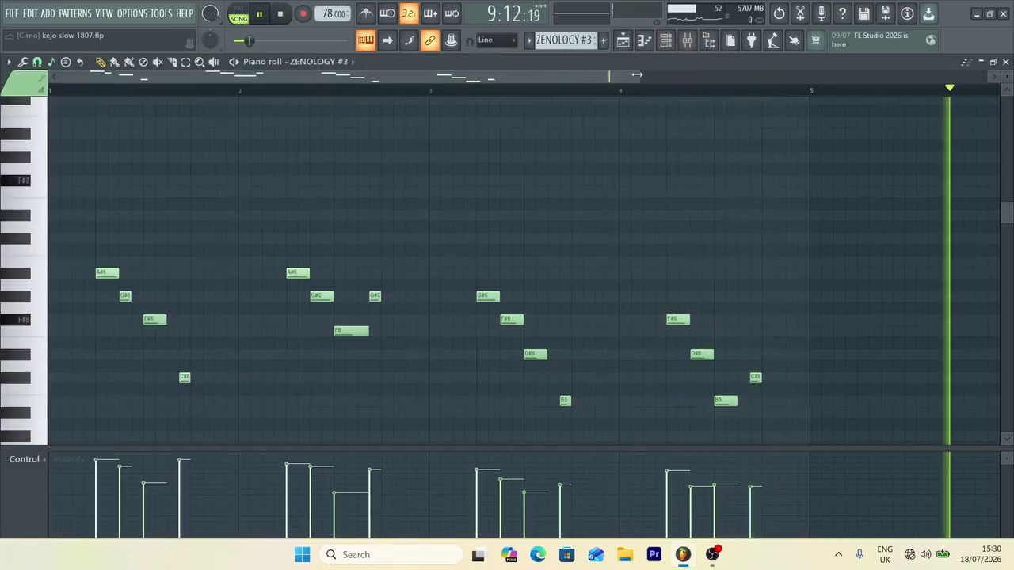
{"action": "key", "text": "space"}
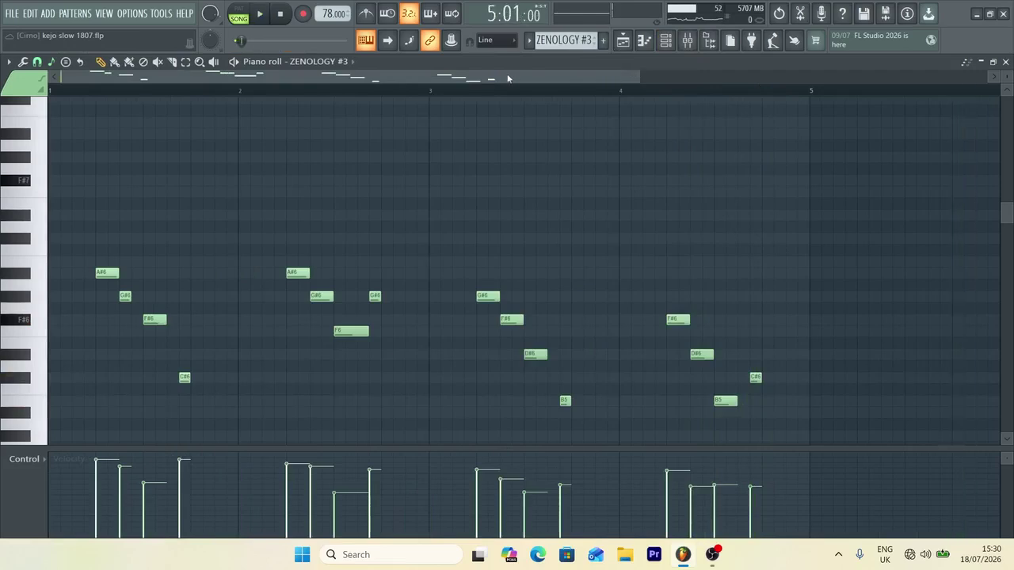
{"action": "scroll", "coordinate": [396, 145], "scroll_direction": "down", "scroll_amount": 3}
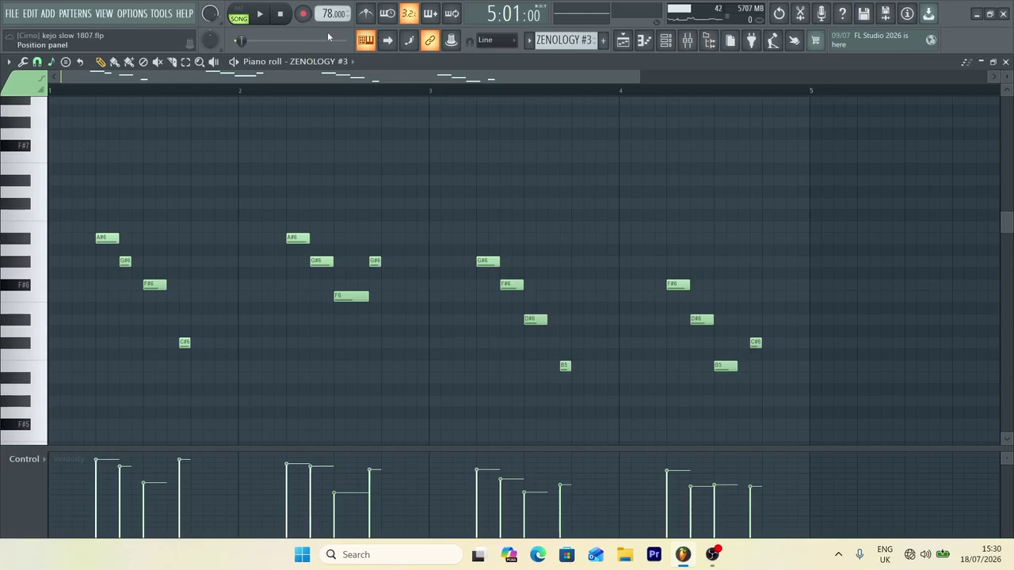
Unmute Track 4 in the playlist and play through its ZENOLOGY #4 melody in the piano roll.
{"action": "left_click", "coordinate": [624, 40]}
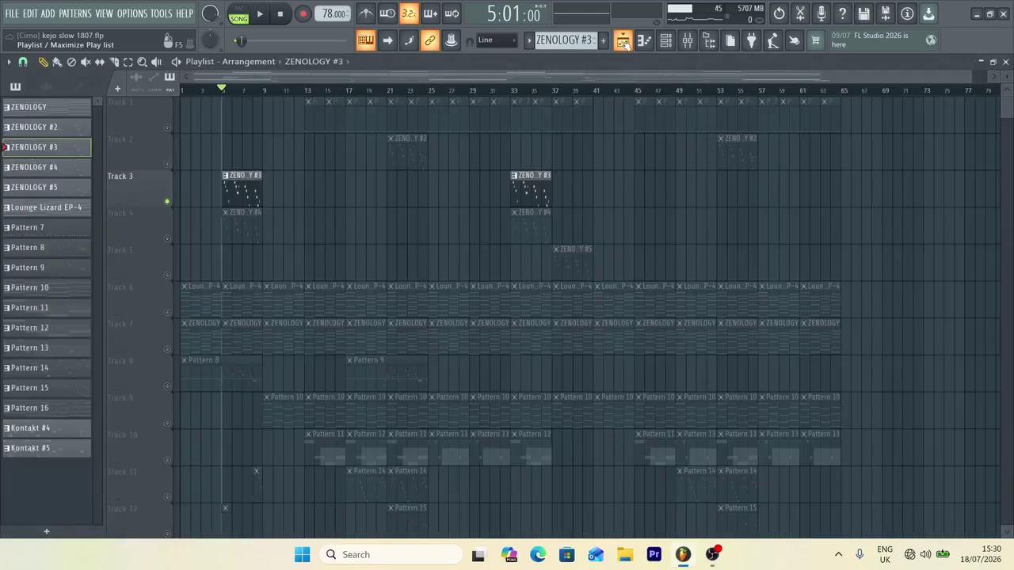
{"action": "left_click", "coordinate": [167, 237]}
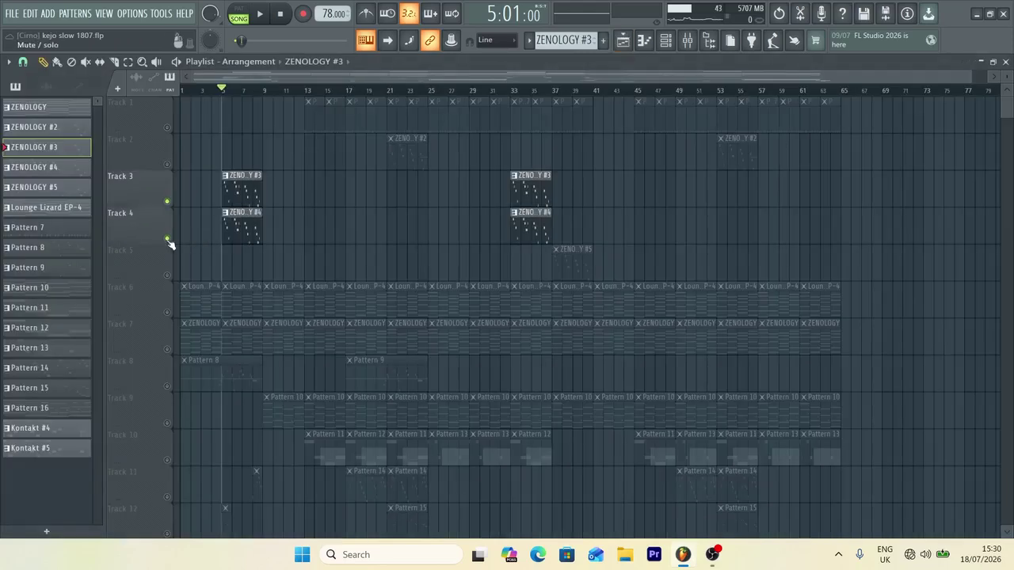
{"action": "double_click", "coordinate": [241, 230]}
{"action": "key", "text": "space"}
{"action": "scroll", "coordinate": [609, 267], "scroll_direction": "down", "scroll_amount": 5}
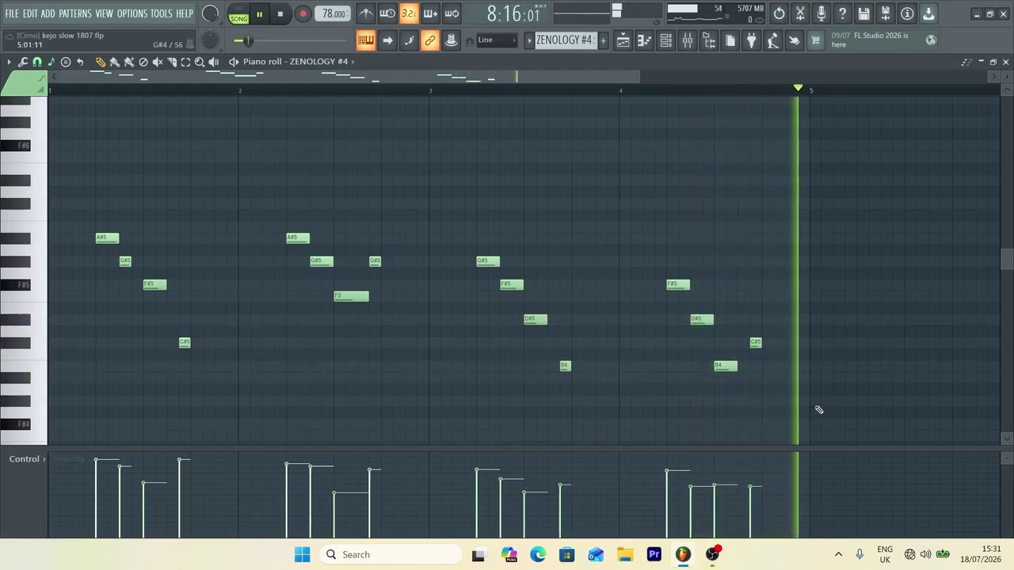
{"action": "key", "text": "space"}
Play through the Lounge Lizard EP-4 chord progression in the piano roll and examine its chord notes.
{"action": "key", "text": "F5"}
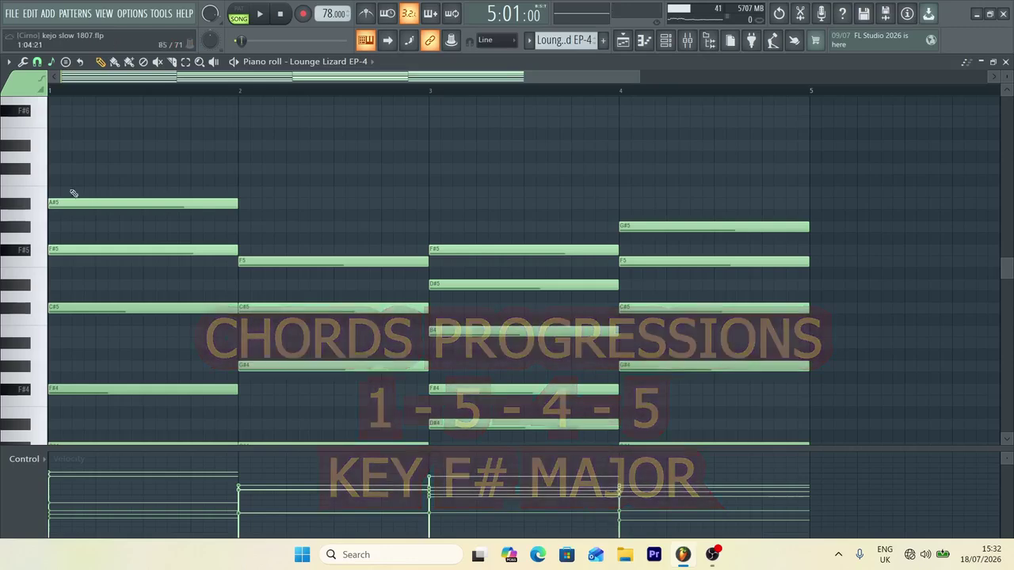
{"action": "scroll", "coordinate": [581, 241], "scroll_direction": "down", "scroll_amount": 3}
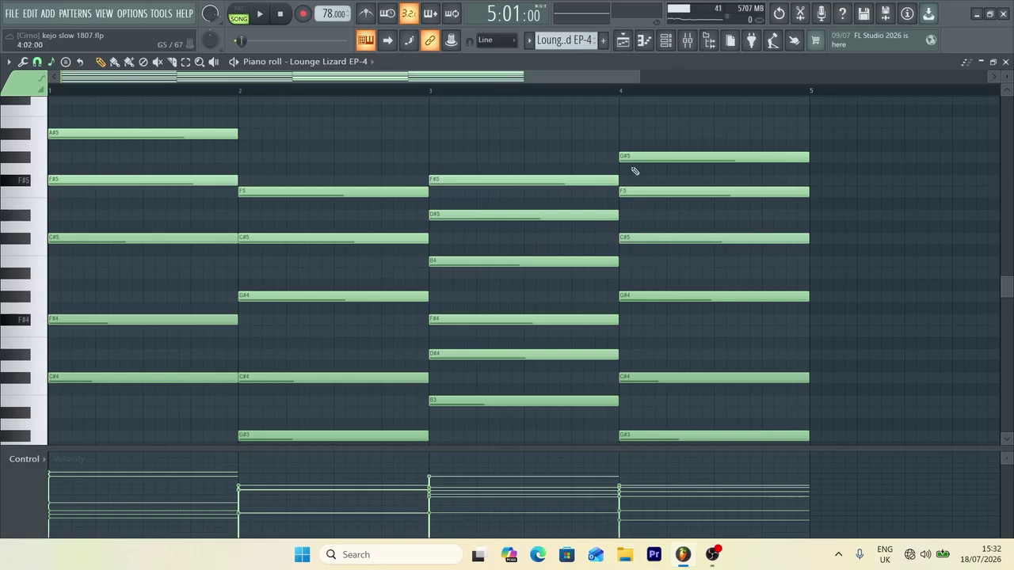
{"action": "scroll", "coordinate": [632, 169], "scroll_direction": "down", "scroll_amount": 1}
{"action": "scroll", "coordinate": [632, 169], "scroll_direction": "right", "scroll_amount": 1}
{"action": "key", "text": "space"}
{"action": "left_click_drag", "start_coordinate": [483, 80], "coordinate": [273, 62]}
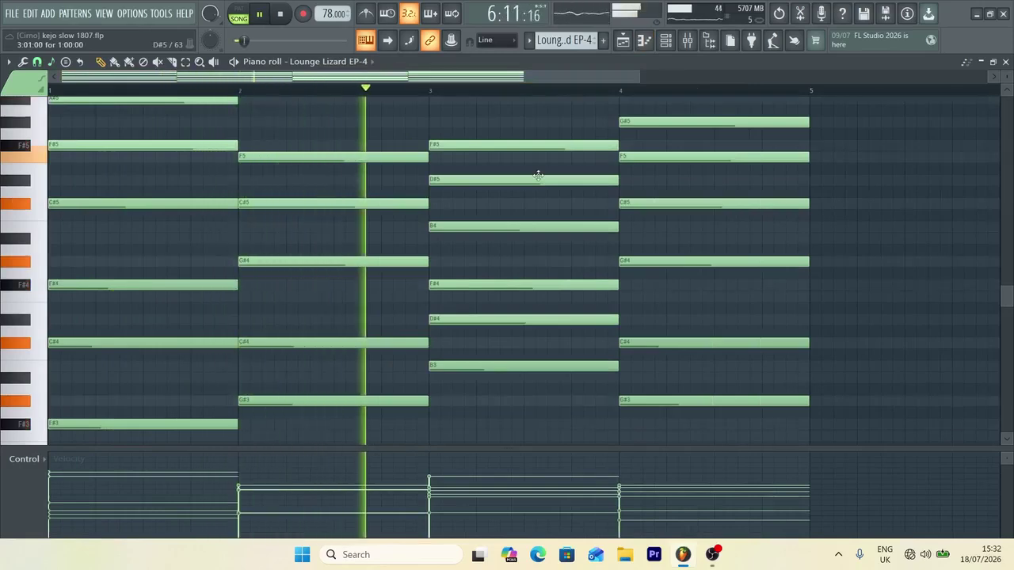
{"action": "scroll", "coordinate": [541, 179], "scroll_direction": "up", "scroll_amount": 1}
{"action": "scroll", "coordinate": [541, 179], "scroll_direction": "up", "scroll_amount": 1}
{"action": "scroll", "coordinate": [538, 175], "scroll_direction": "down", "scroll_amount": 2}
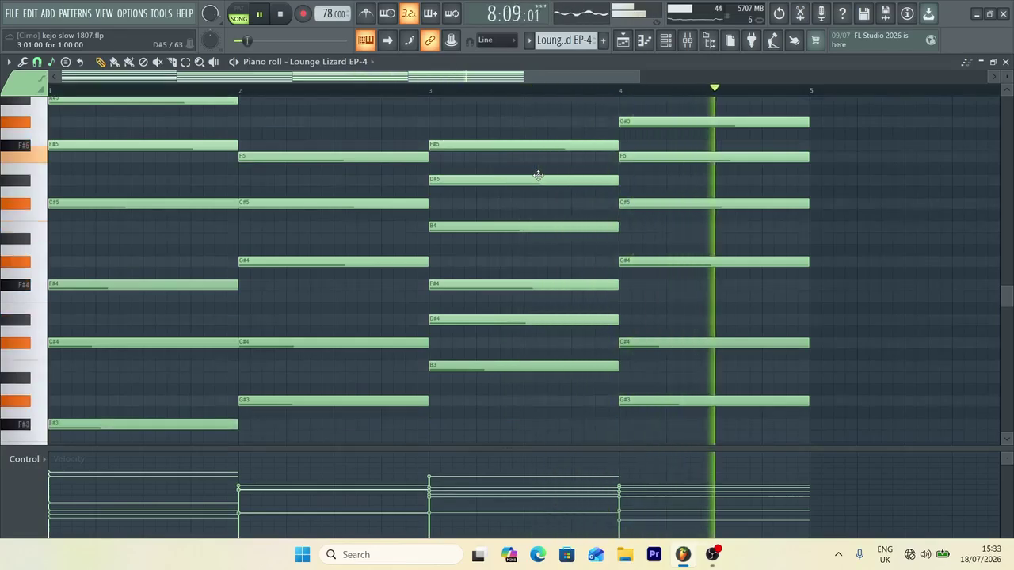
{"action": "key", "text": "space"}
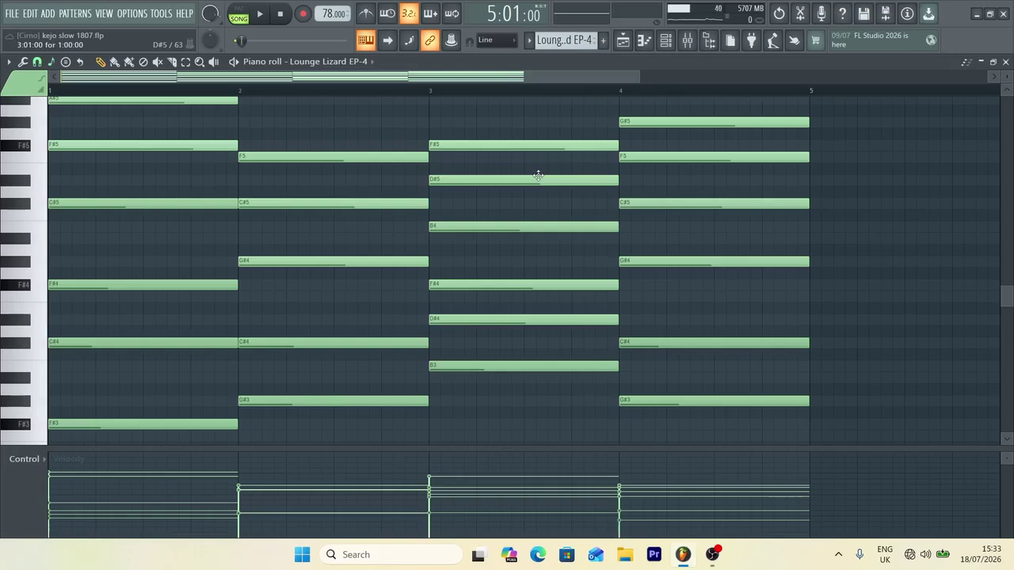
Unmute Tracks 3 and 4 alongside the Track 6 chords in the playlist and start playback from bar 5.
{"action": "left_click", "coordinate": [622, 40]}
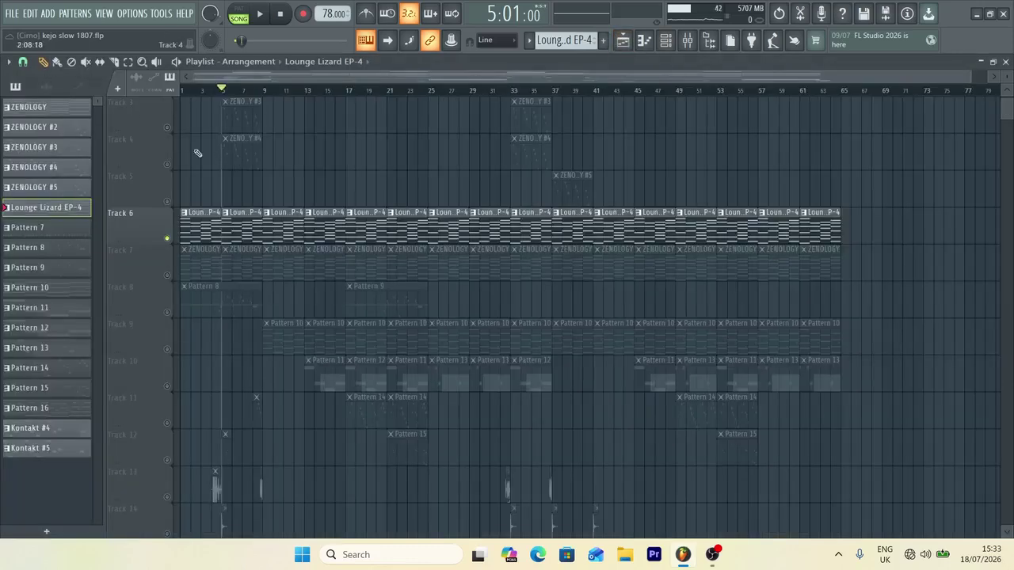
{"action": "left_click", "coordinate": [167, 126]}
{"action": "left_click", "coordinate": [168, 164]}
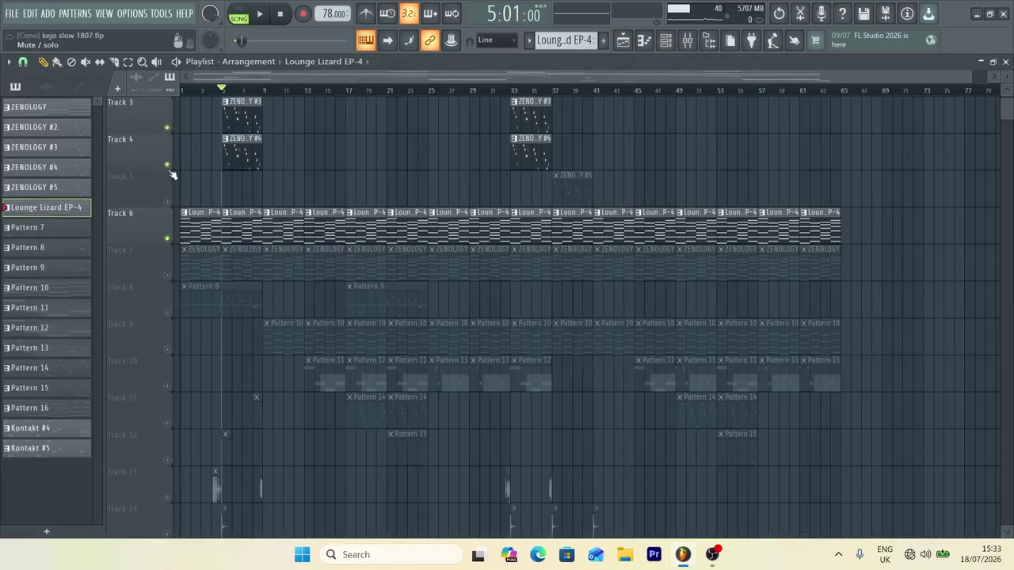
{"action": "key", "text": "space"}
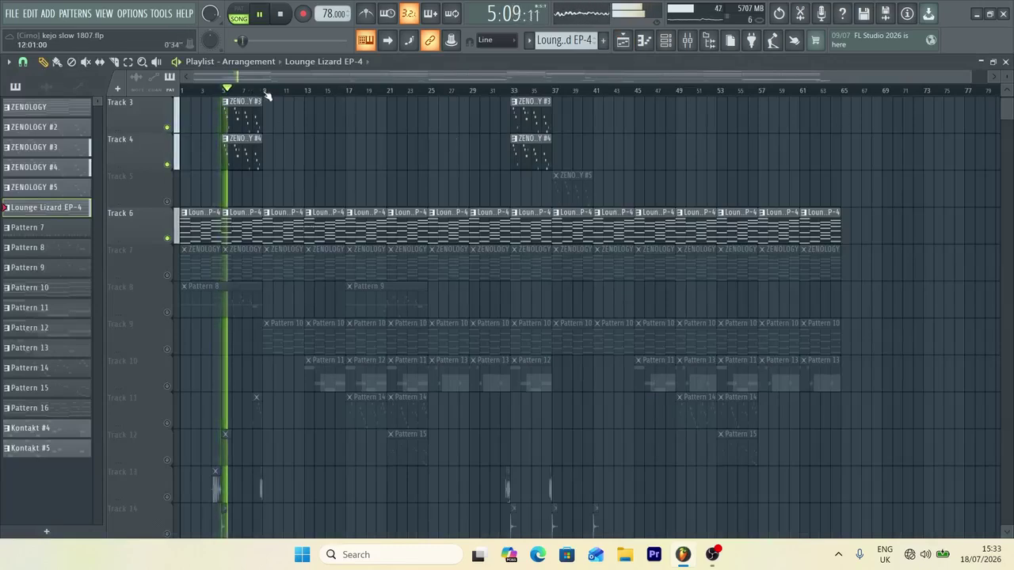
Select bars 5 to 8 of the playlist as the loop range and listen to the melodies over the chords.
{"action": "left_click_drag", "start_coordinate": [262, 93], "coordinate": [225, 112]}
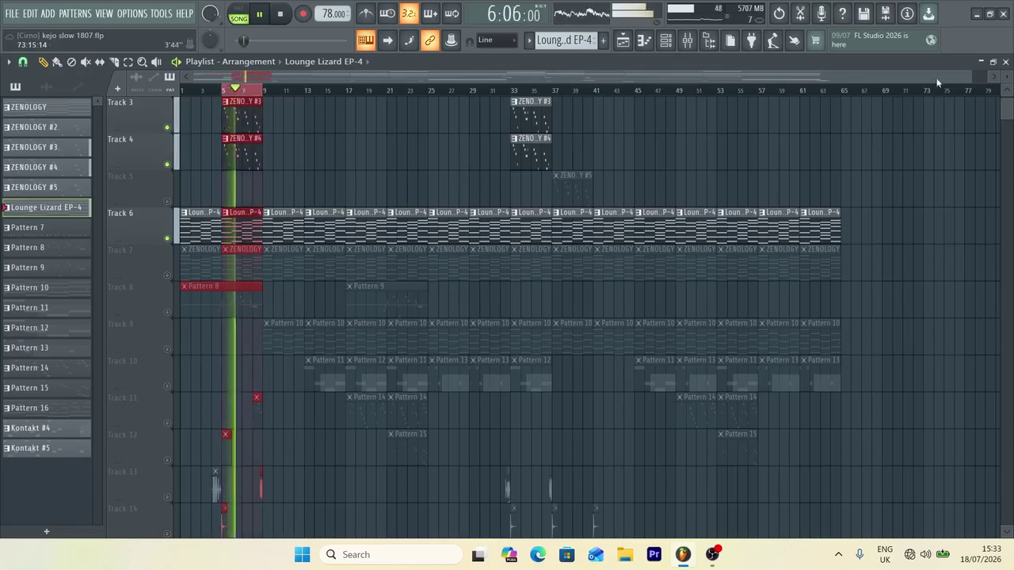
{"action": "left_click_drag", "start_coordinate": [933, 80], "coordinate": [428, 80]}
{"action": "scroll", "coordinate": [494, 142], "scroll_direction": "up", "scroll_amount": 2}
{"action": "scroll", "coordinate": [493, 142], "scroll_direction": "down", "scroll_amount": 2}
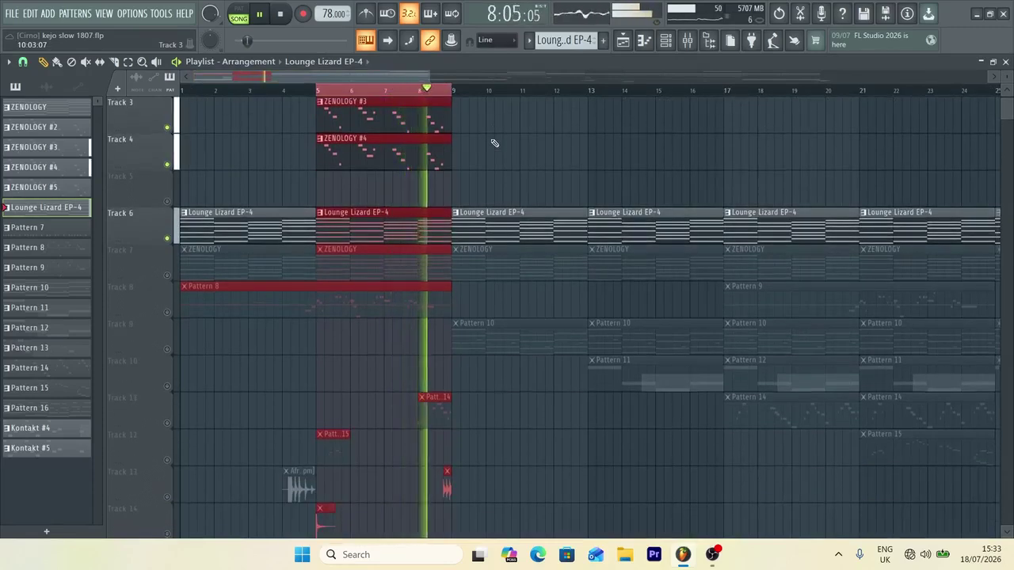
{"action": "scroll", "coordinate": [493, 142], "scroll_direction": "up", "scroll_amount": 2}
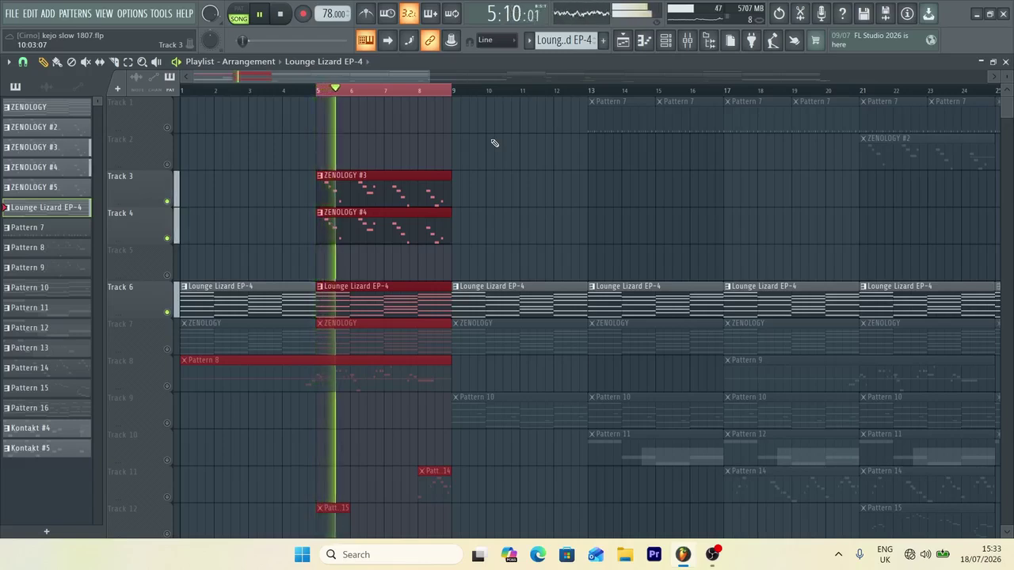
{"action": "key", "text": "space"}
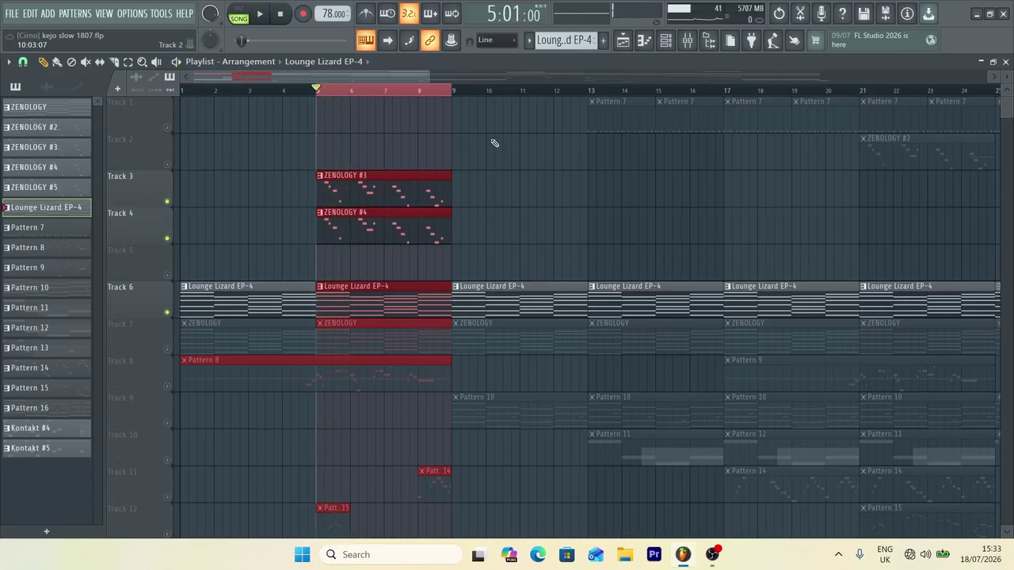
Unmute Track 7, inspect its ZENOLOGY chords in the piano roll, and play the bar 5 to 8 loop with them.
{"action": "left_click", "coordinate": [167, 349]}
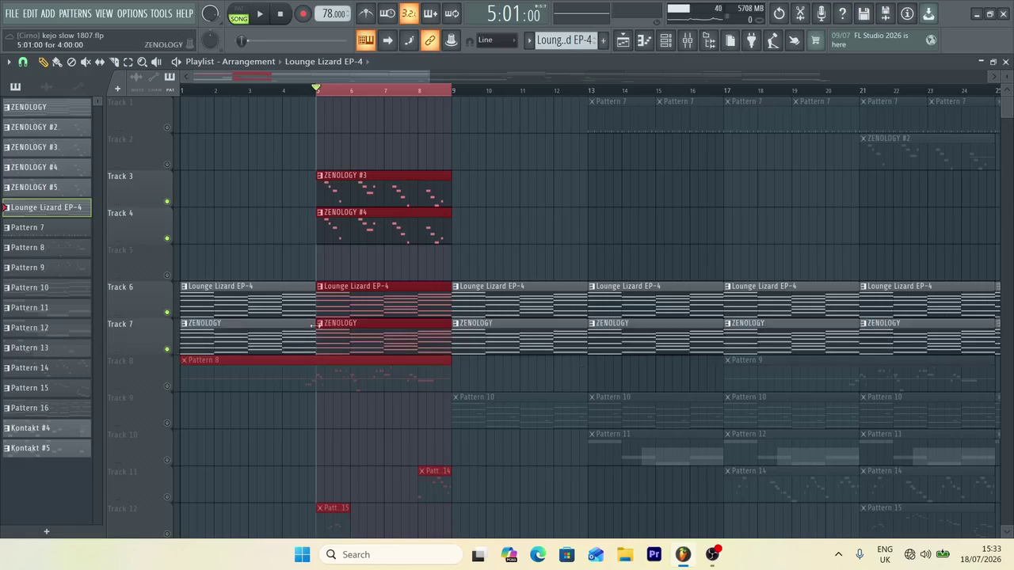
{"action": "double_click", "coordinate": [389, 338]}
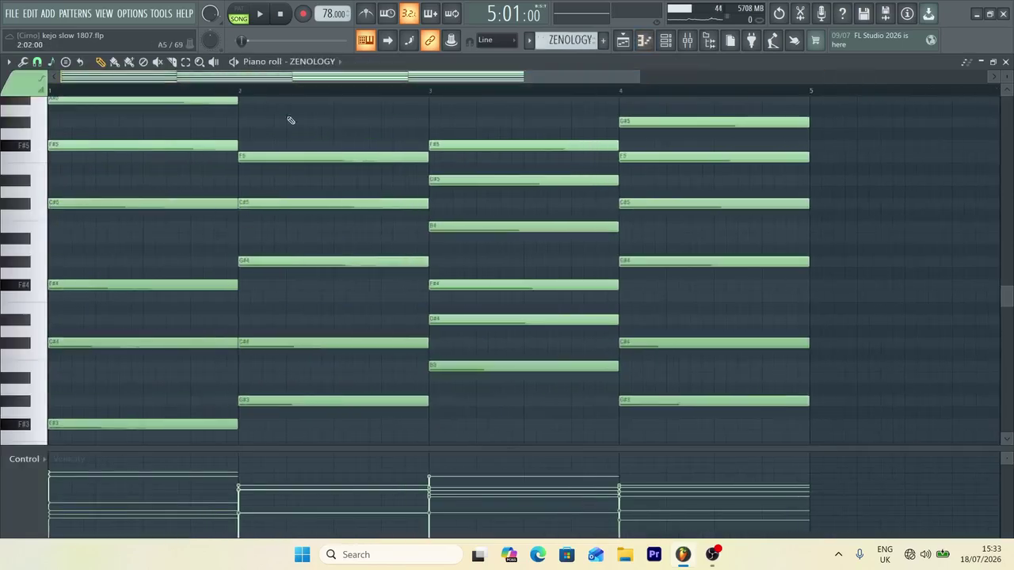
{"action": "key", "text": "space"}
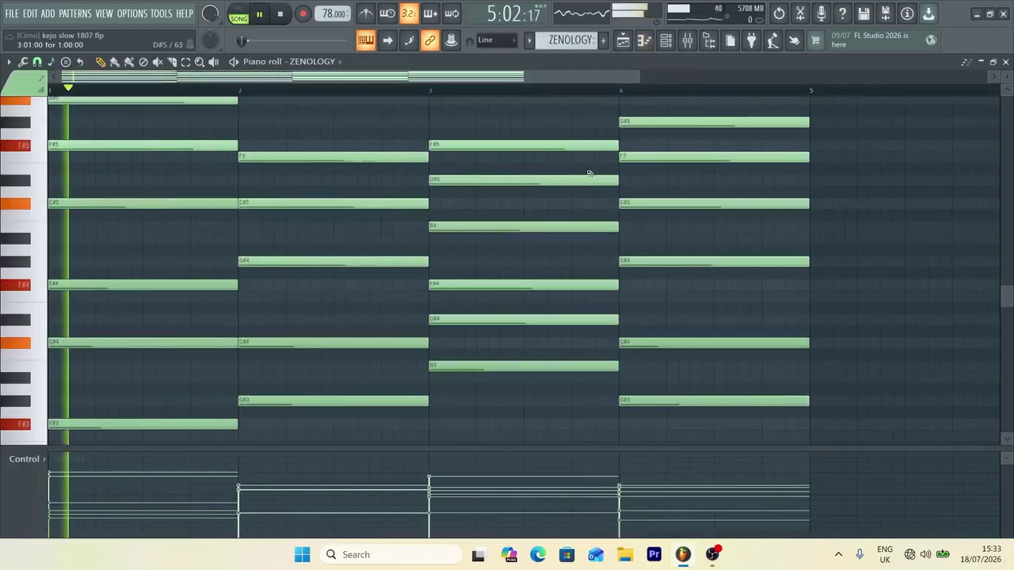
{"action": "left_click", "coordinate": [644, 43]}
{"action": "scroll", "coordinate": [550, 208], "scroll_direction": "down", "scroll_amount": 2}
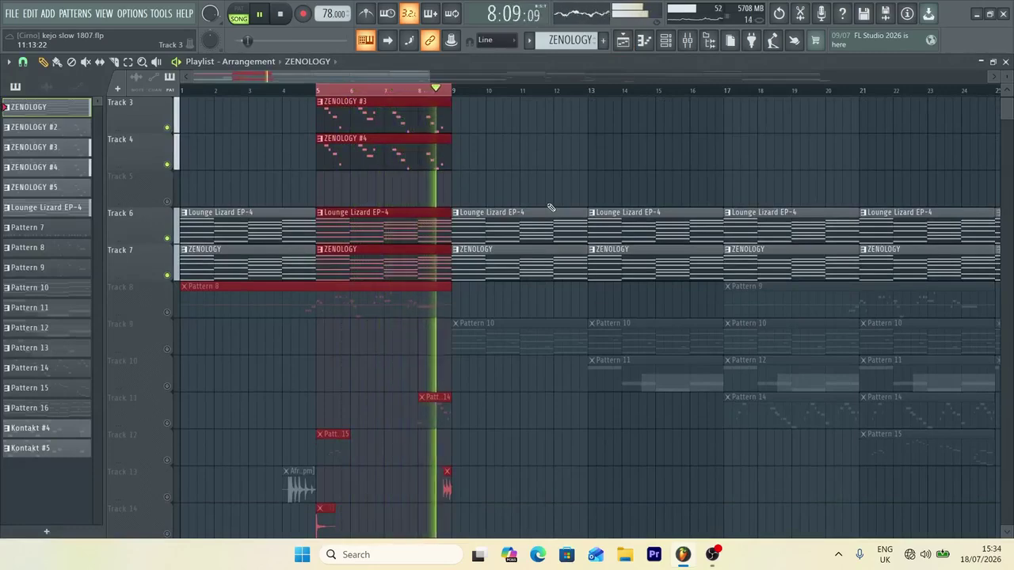
{"action": "key", "text": "space"}
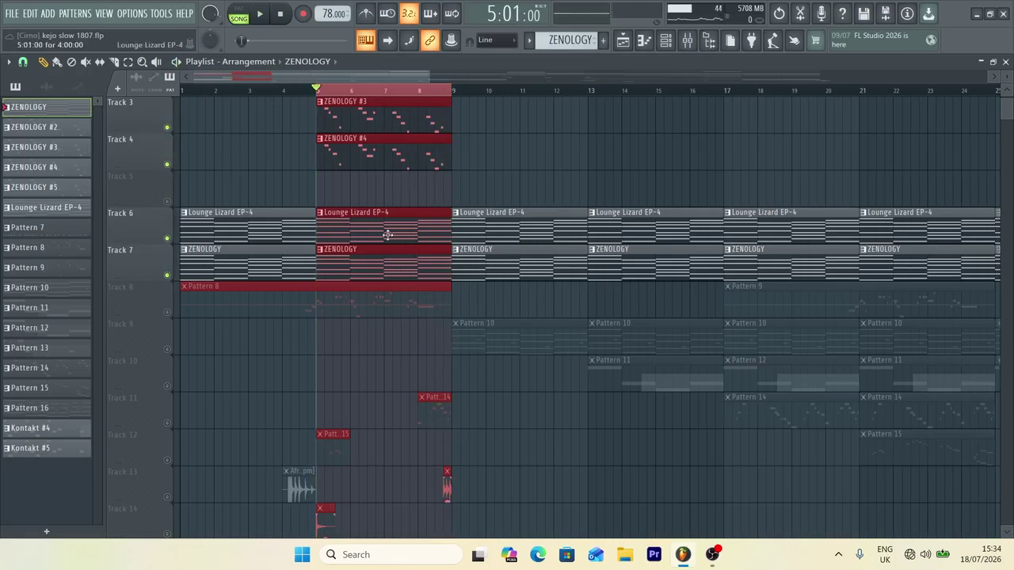
Unmute Track 8 and play the loop with the Pattern 8 melody added.
{"action": "left_click", "coordinate": [168, 313]}
{"action": "key", "text": "space"}
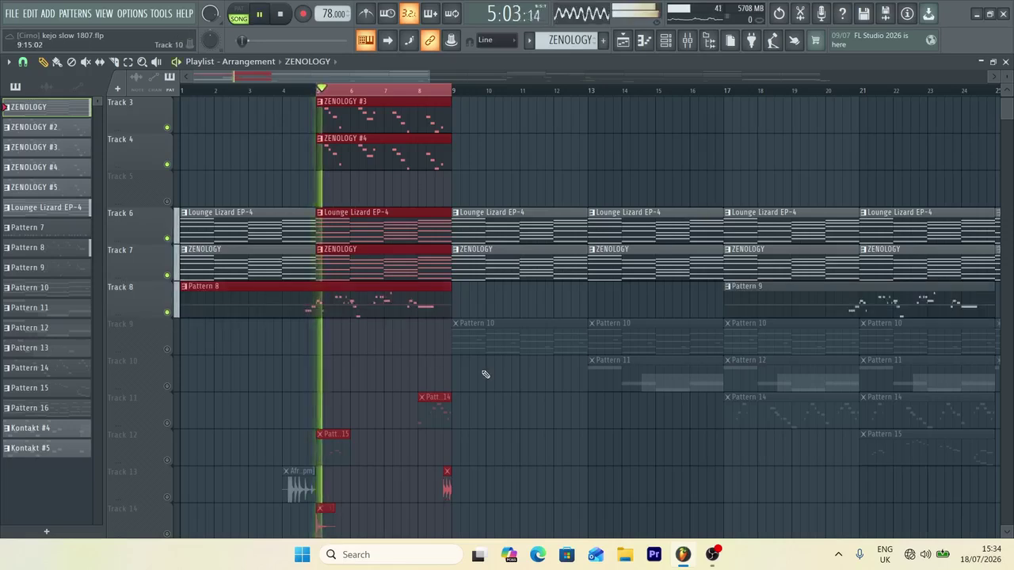
{"action": "key", "text": "space"}
Open Pattern 8's Kontakt notes in the piano roll and play them from shortly before bar 5.
{"action": "left_click", "coordinate": [299, 90]}
{"action": "double_click", "coordinate": [363, 317]}
{"action": "key", "text": "space"}
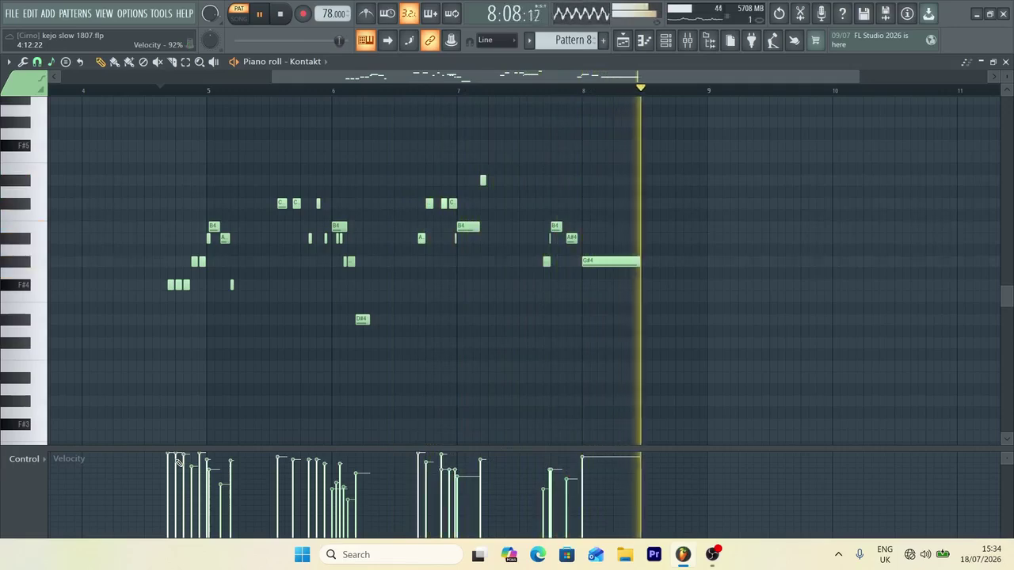
{"action": "key", "text": "space"}
Lower the velocities of the long final G#4 note and an opening note before bar 5 in Pattern 8, and replay the melody.
{"action": "key", "text": "space"}
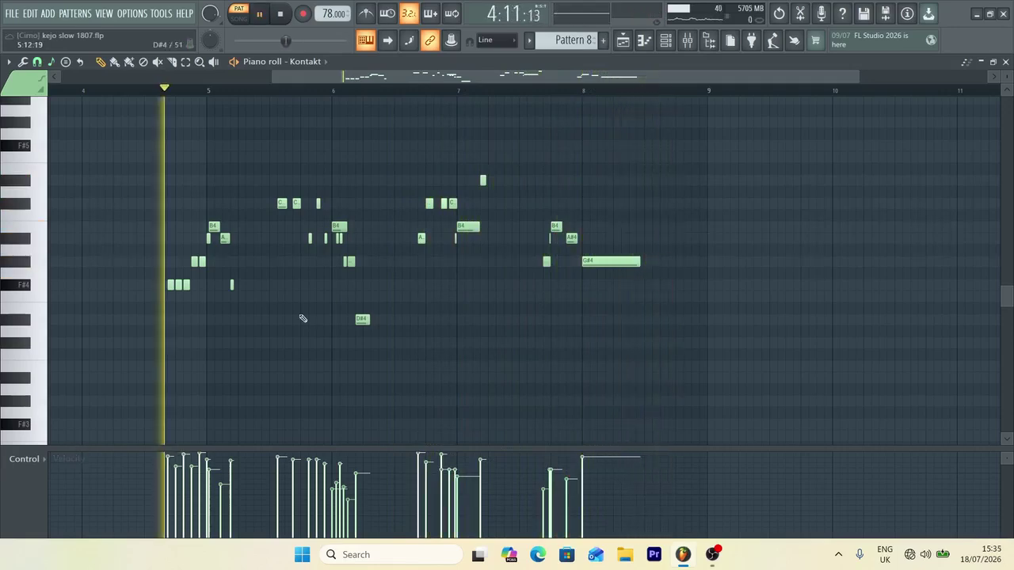
{"action": "key", "text": "space"}
{"action": "key", "text": "space"}
{"action": "left_click", "coordinate": [583, 464]}
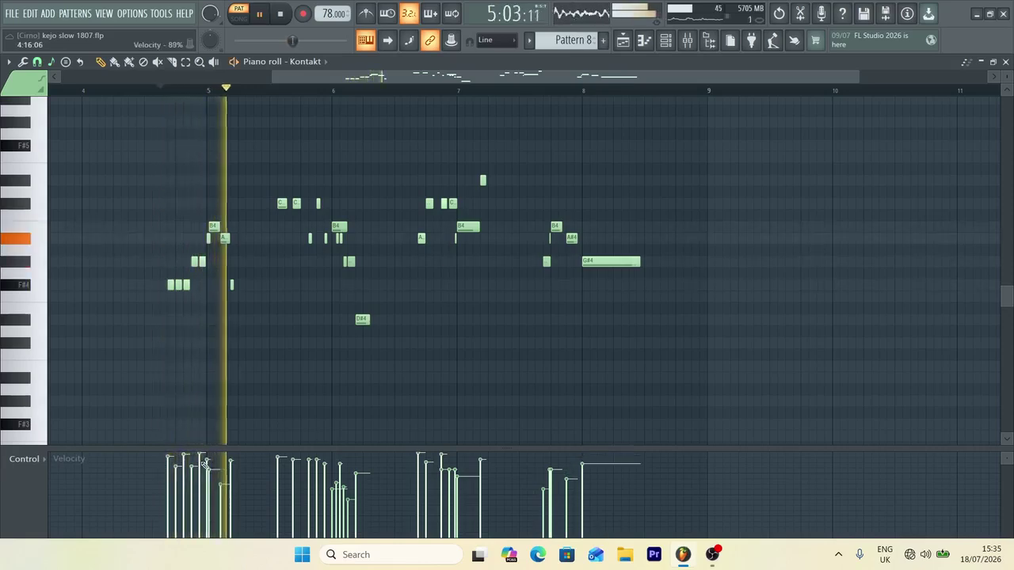
{"action": "left_click", "coordinate": [201, 457]}
{"action": "key", "text": "space"}
{"action": "key", "text": "space"}
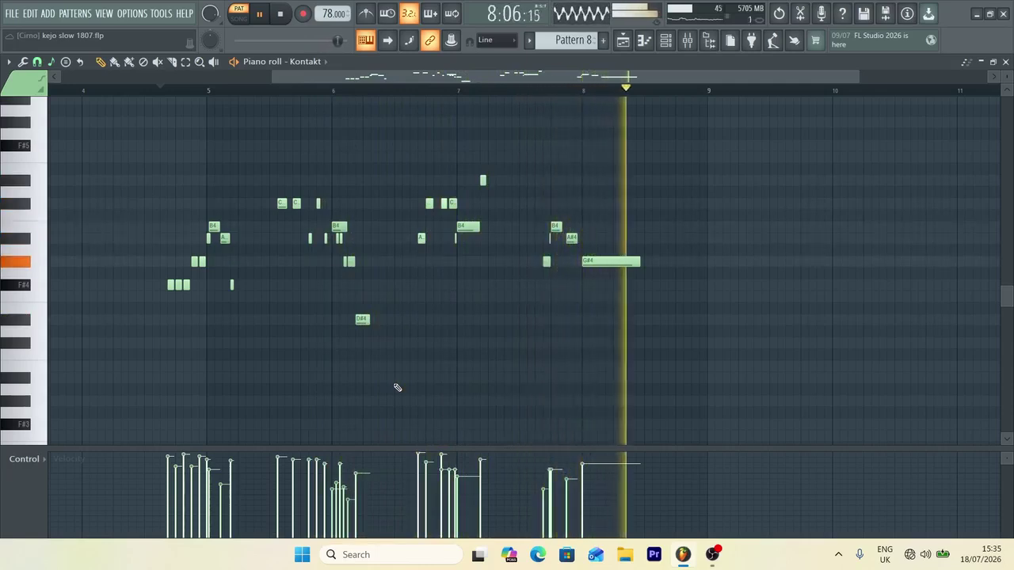
{"action": "key", "text": "space"}
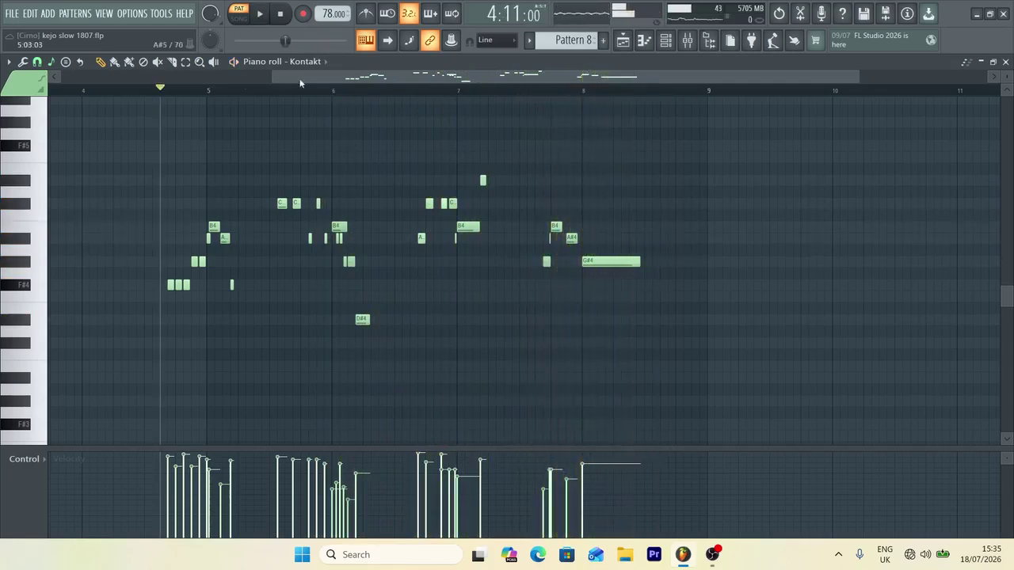
Open the Kontakt track in the mixer and examine its Fruity Parametric EQ 2 curve.
{"action": "key", "text": "F9"}
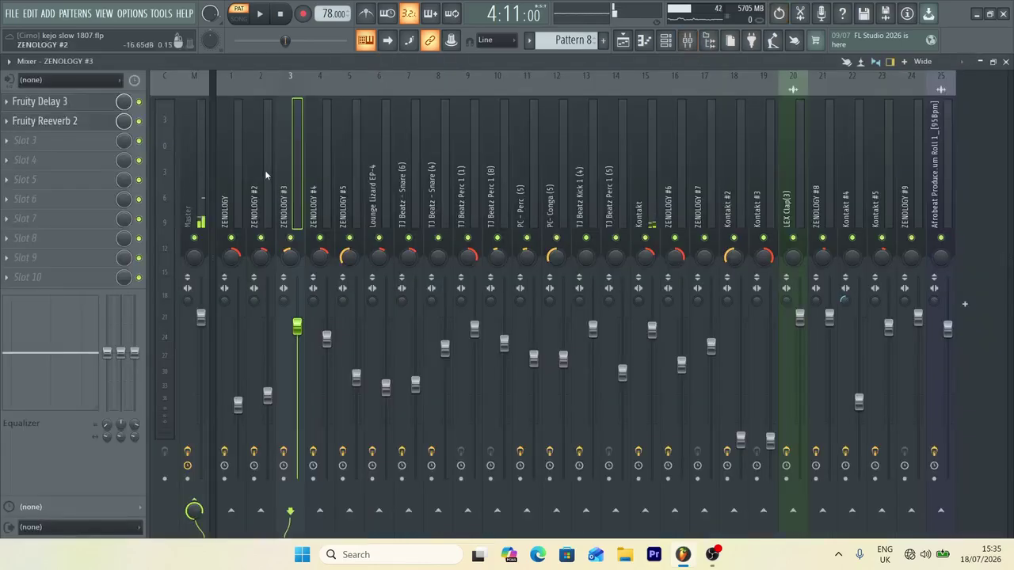
{"action": "left_click", "coordinate": [283, 17]}
{"action": "left_click", "coordinate": [644, 158]}
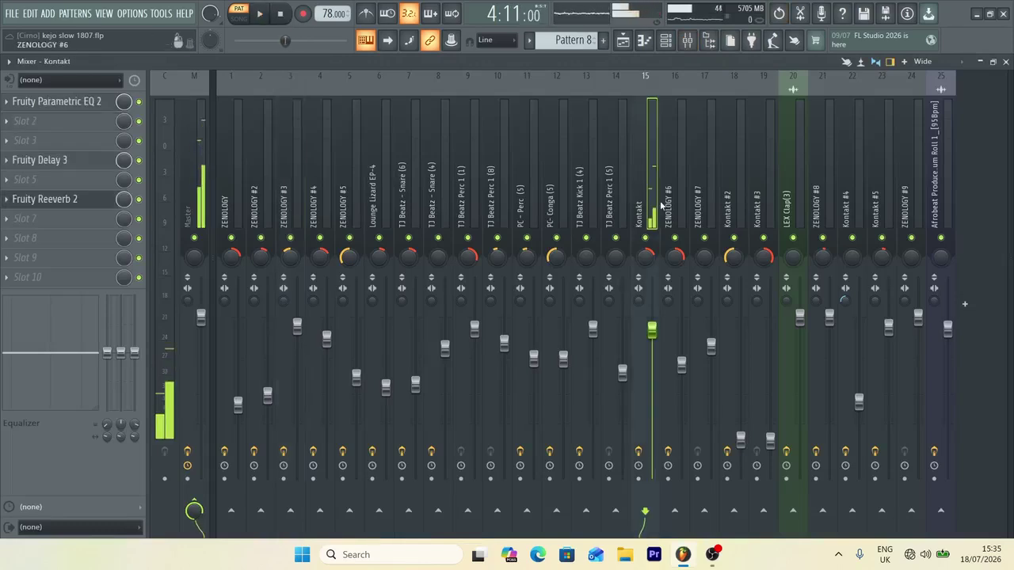
{"action": "left_click", "coordinate": [57, 101]}
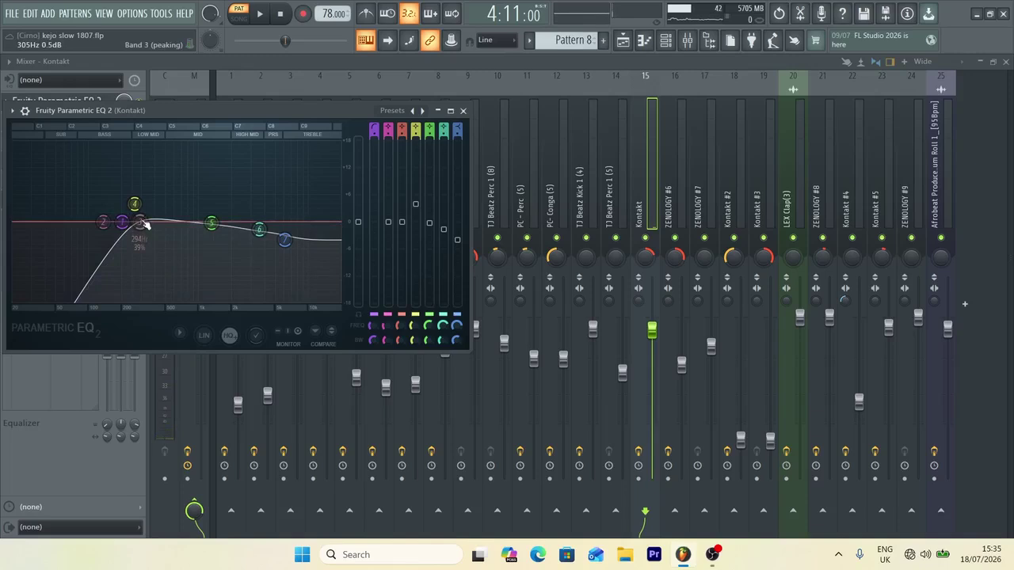
{"action": "left_click", "coordinate": [463, 111]}
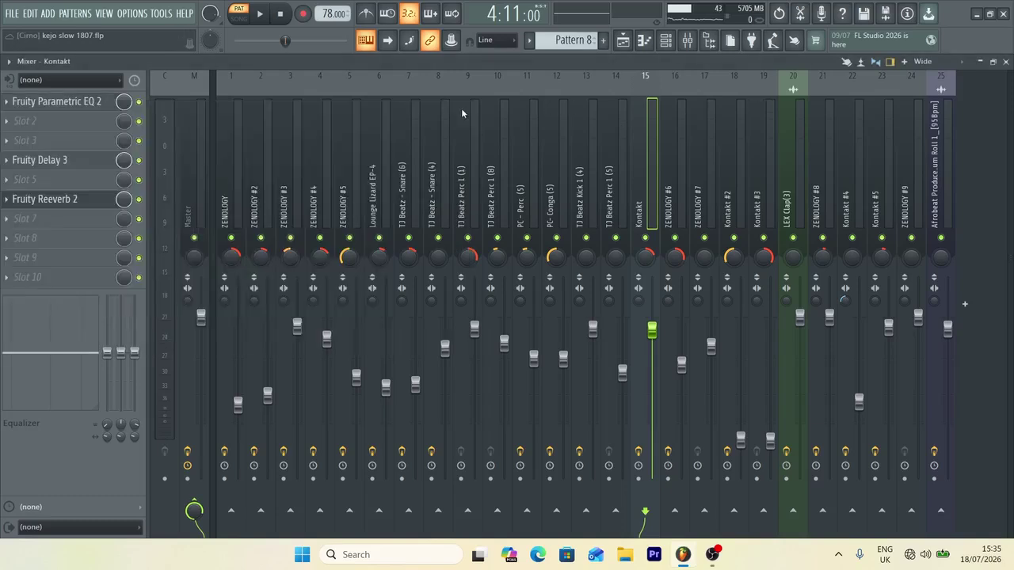
Examine the Kontakt track's Fruity Delay 3 and Fruity Reeverb 2 settings, and replay the Pattern 8 melody.
{"action": "left_click", "coordinate": [58, 161]}
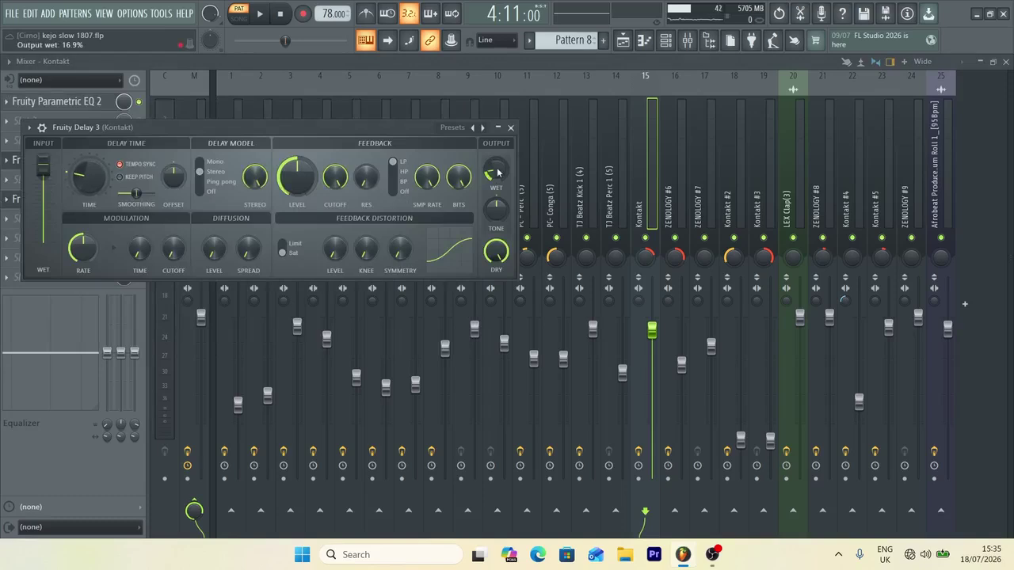
{"action": "left_click", "coordinate": [57, 161]}
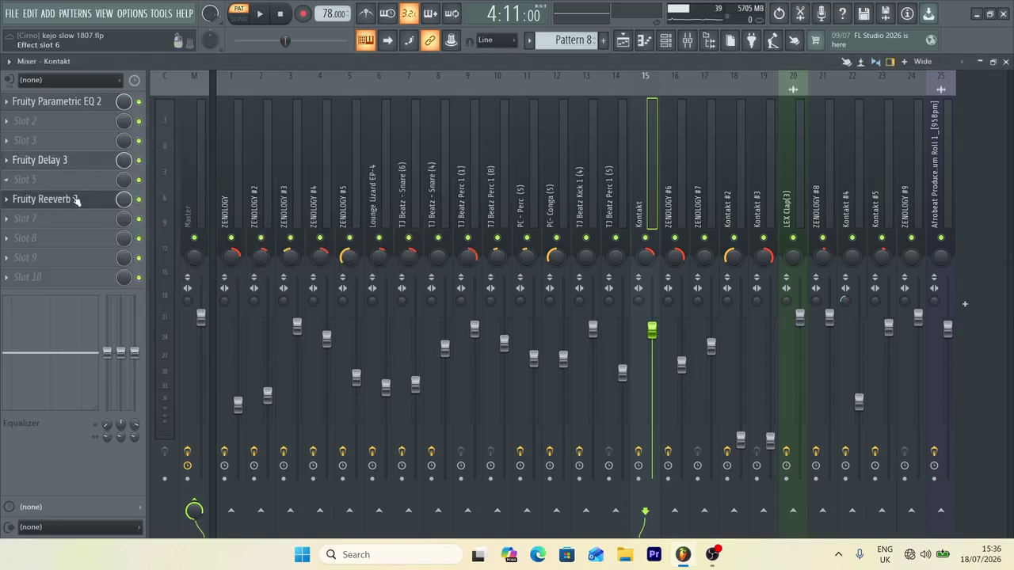
{"action": "left_click", "coordinate": [75, 200]}
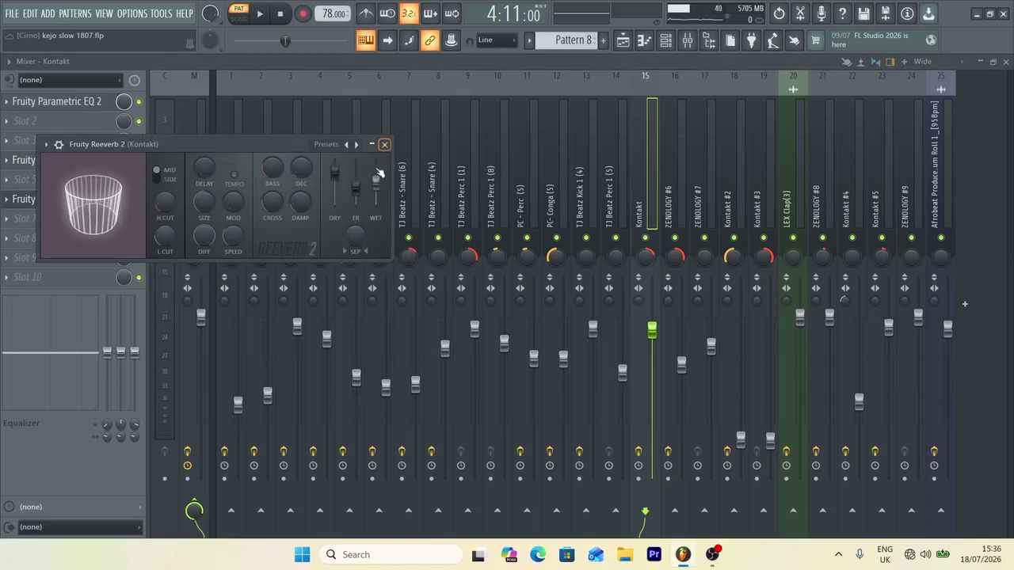
{"action": "left_click_drag", "start_coordinate": [376, 186], "coordinate": [376, 186]}
{"action": "left_click", "coordinate": [385, 145]}
{"action": "key", "text": "space"}
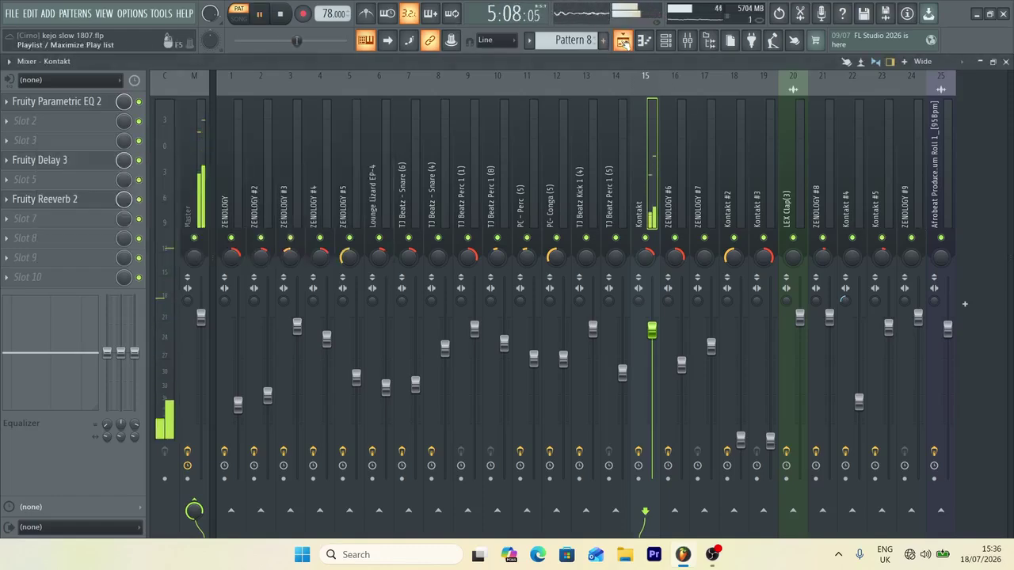
Play the bar 5 to 8 loop in song mode from the playlist and look over the arrangement's tracks.
{"action": "left_click", "coordinate": [623, 39]}
{"action": "key", "text": "space"}
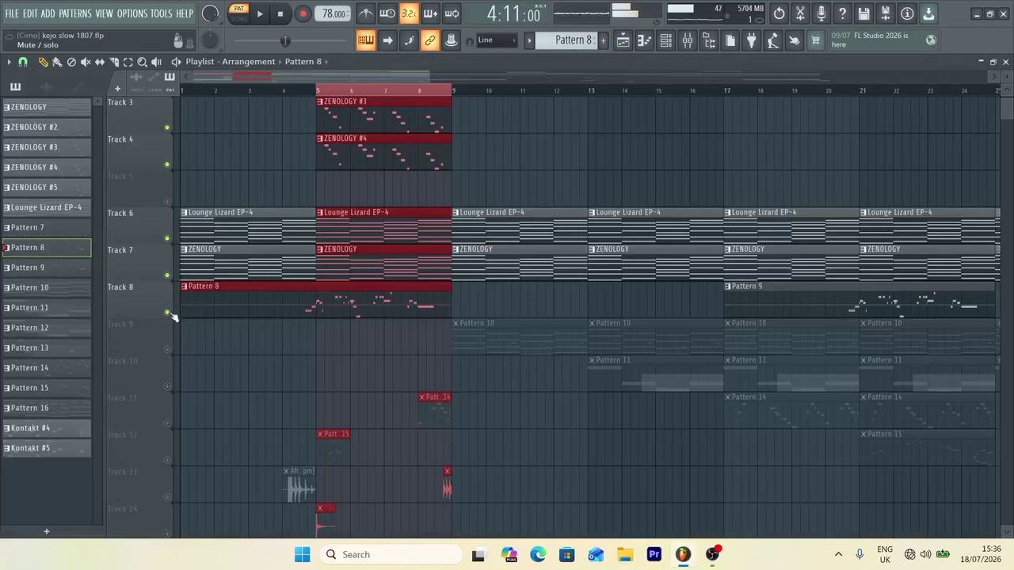
{"action": "scroll", "coordinate": [346, 140], "scroll_direction": "up", "scroll_amount": 2}
{"action": "left_click", "coordinate": [239, 16]}
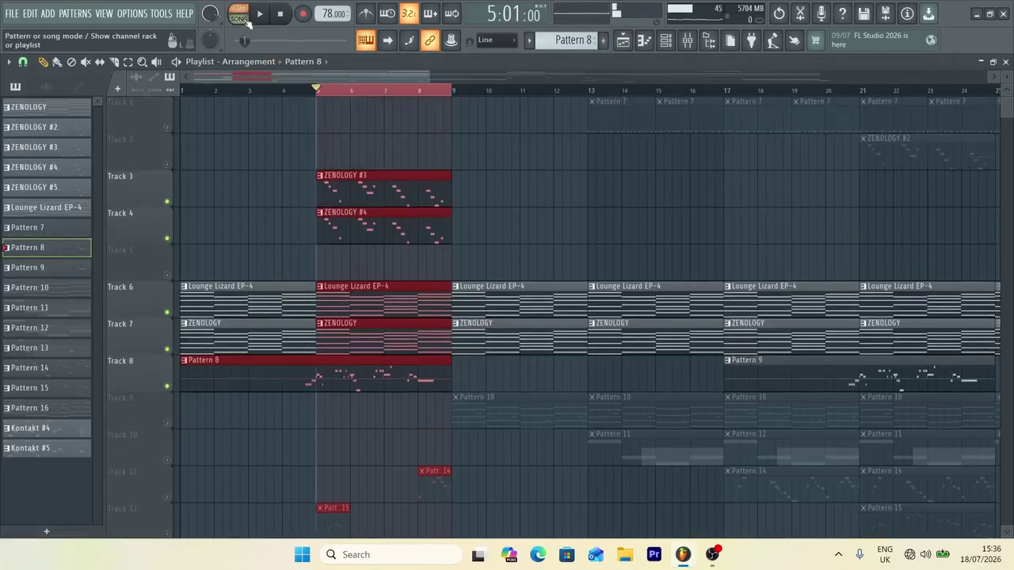
{"action": "key", "text": "space"}
{"action": "left_click_drag", "start_coordinate": [429, 77], "coordinate": [323, 78]}
{"action": "scroll", "coordinate": [747, 256], "scroll_direction": "down", "scroll_amount": 11}
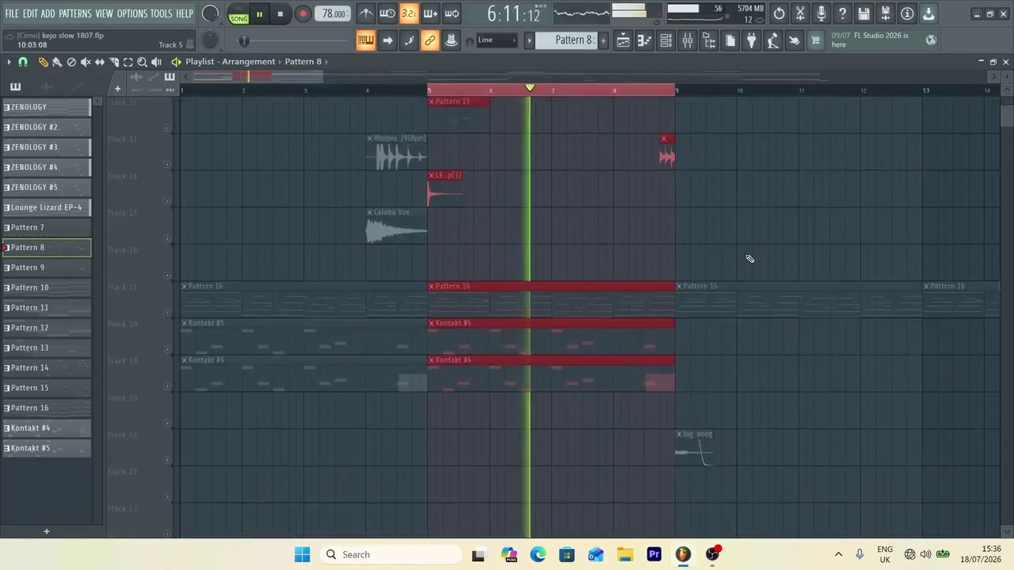
{"action": "scroll", "coordinate": [749, 258], "scroll_direction": "up", "scroll_amount": 4}
{"action": "scroll", "coordinate": [749, 258], "scroll_direction": "up", "scroll_amount": 7}
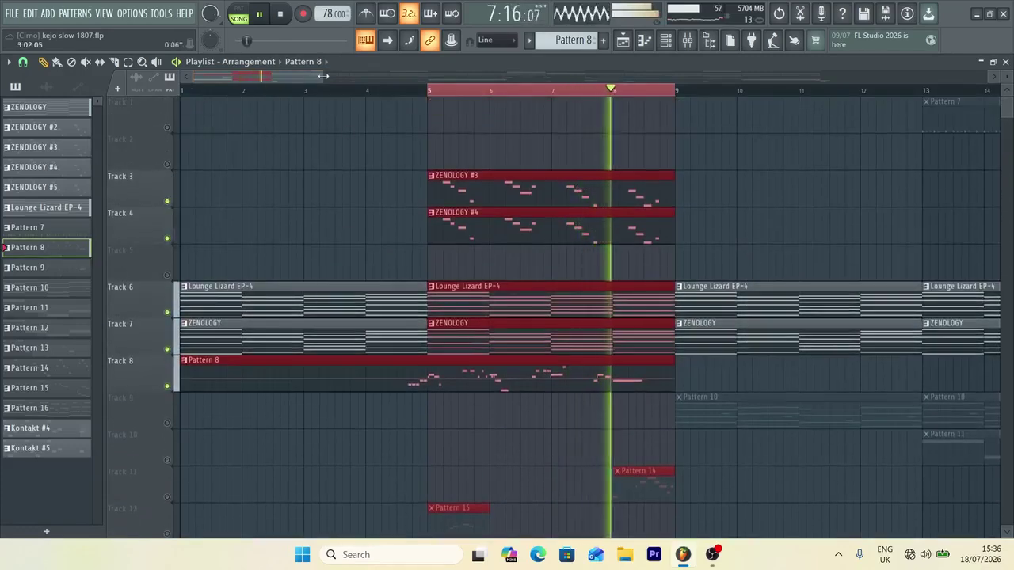
{"action": "scroll", "coordinate": [596, 203], "scroll_direction": "down", "scroll_amount": 6}
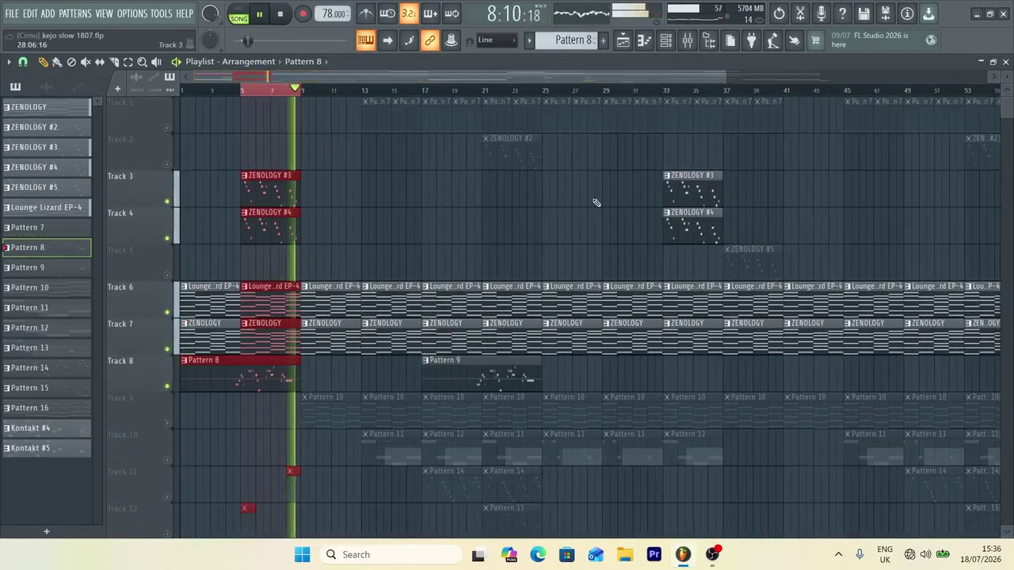
{"action": "key", "text": "space"}
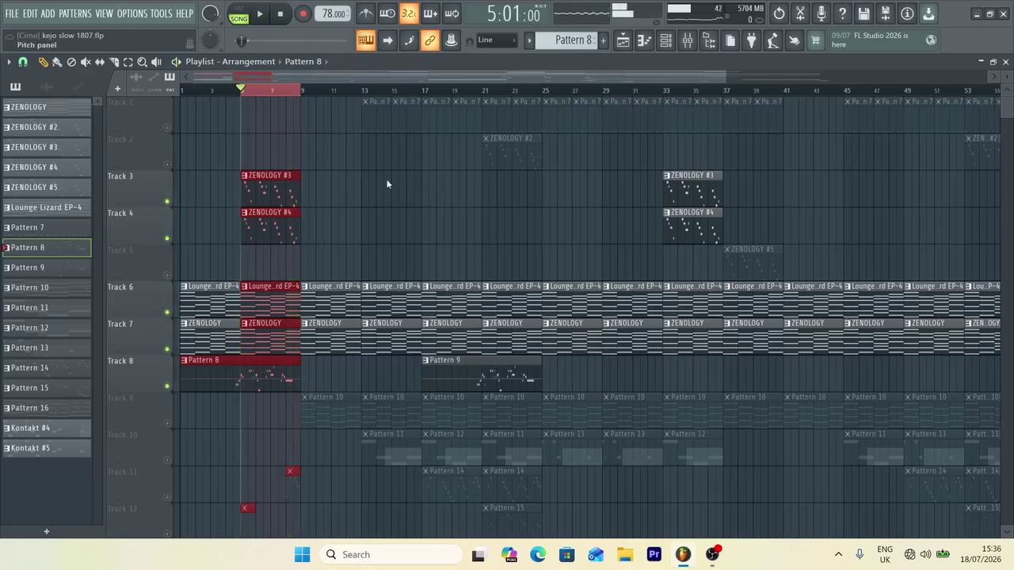
Move the two Pattern 7 clips at bar 13 on Track 1 to bar 5 and unmute the track.
{"action": "right_click", "coordinate": [351, 225]}
{"action": "left_click_drag", "start_coordinate": [327, 110], "coordinate": [260, 134]}
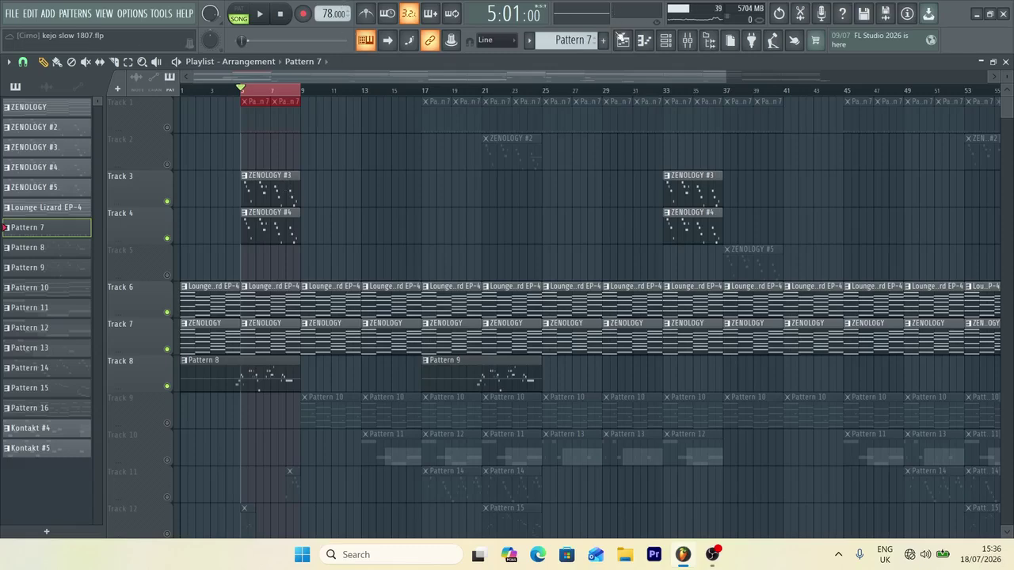
{"action": "left_click_drag", "start_coordinate": [723, 75], "coordinate": [467, 76]}
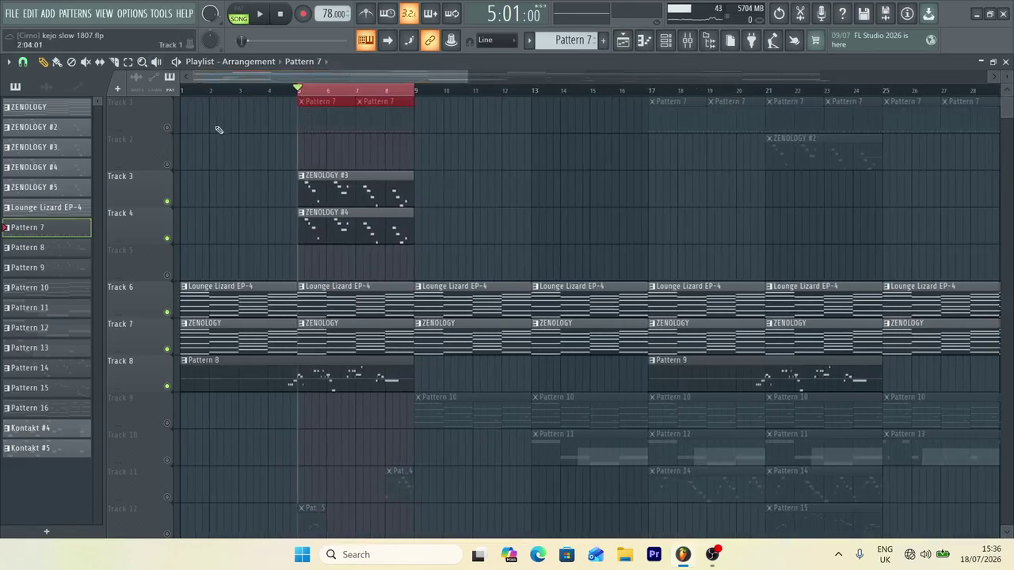
{"action": "left_click", "coordinate": [167, 128]}
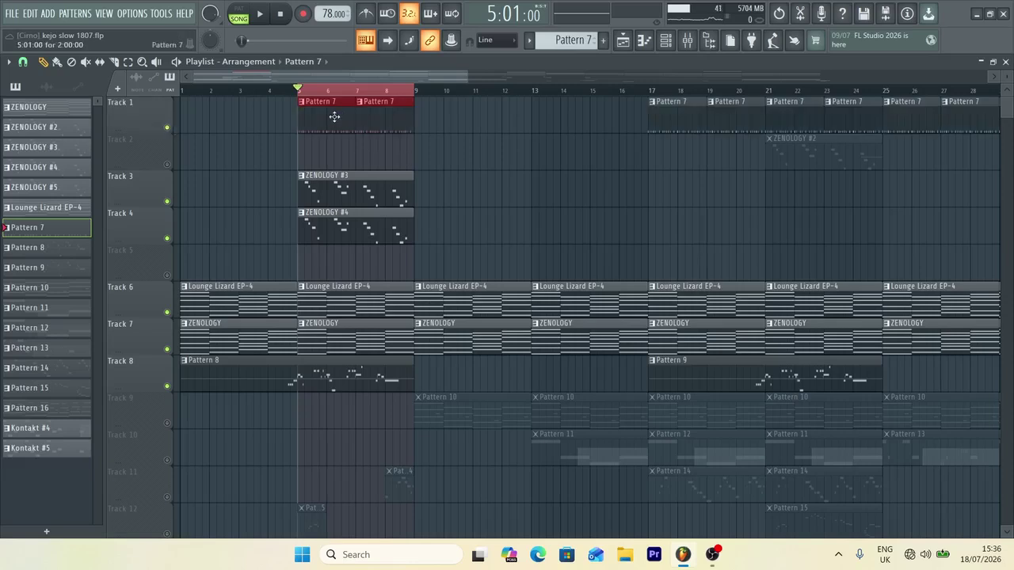
Switch to pattern mode and show Pattern 7's drum steps in the channel rack.
{"action": "left_click", "coordinate": [239, 13]}
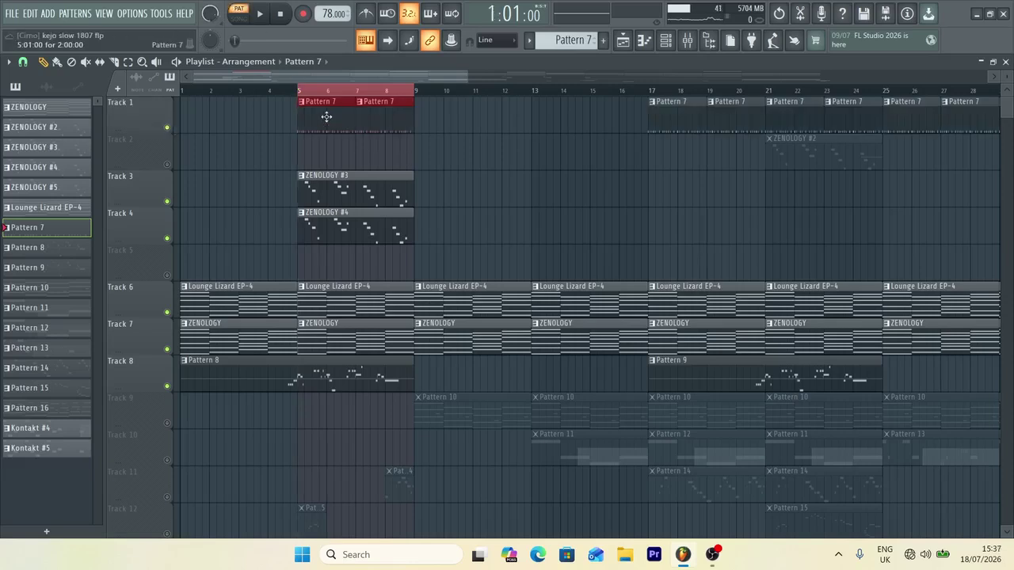
{"action": "double_click", "coordinate": [331, 118]}
{"action": "left_click_drag", "start_coordinate": [357, 76], "coordinate": [186, 65]}
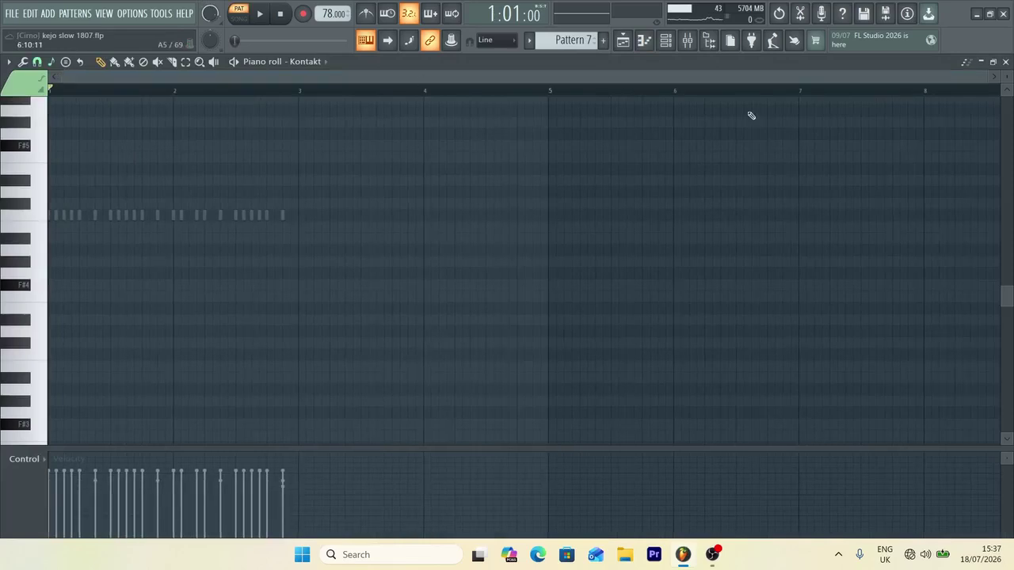
{"action": "left_click", "coordinate": [666, 43]}
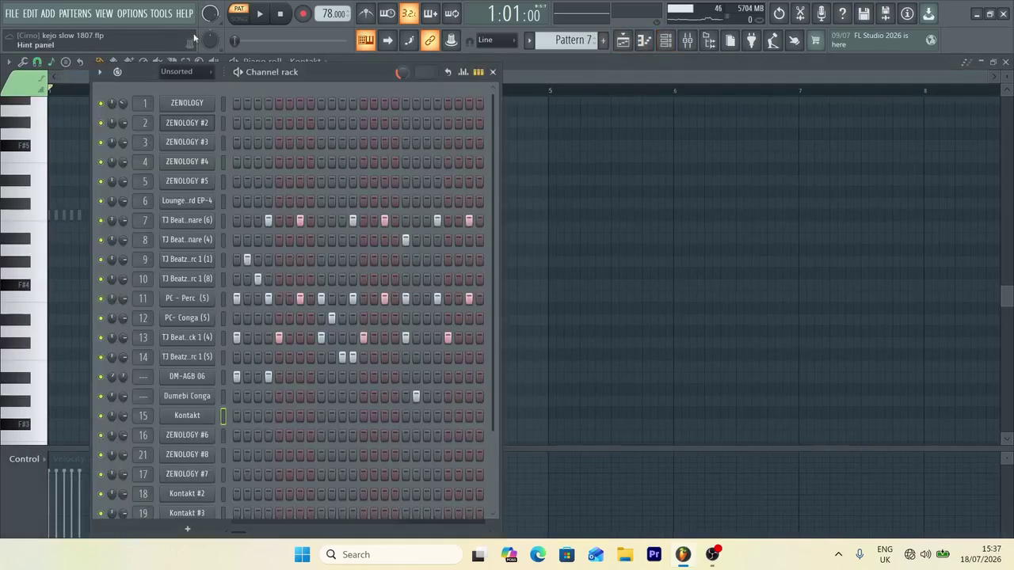
Solo the TJ Beatz - Snare (6) channel and play its part of Pattern 7.
{"action": "right_click", "coordinate": [101, 221]}
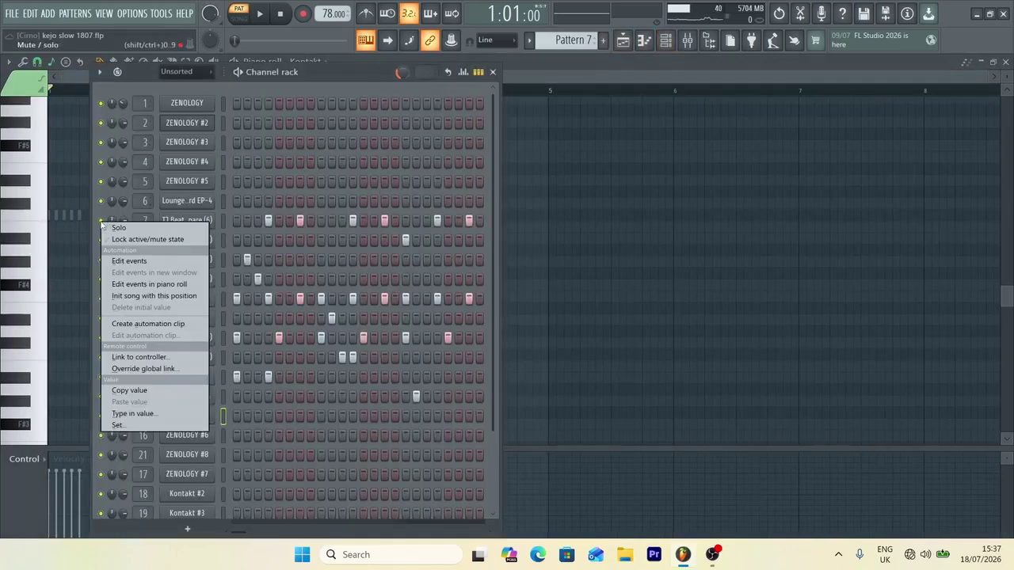
{"action": "left_click", "coordinate": [107, 227]}
{"action": "key", "text": "space"}
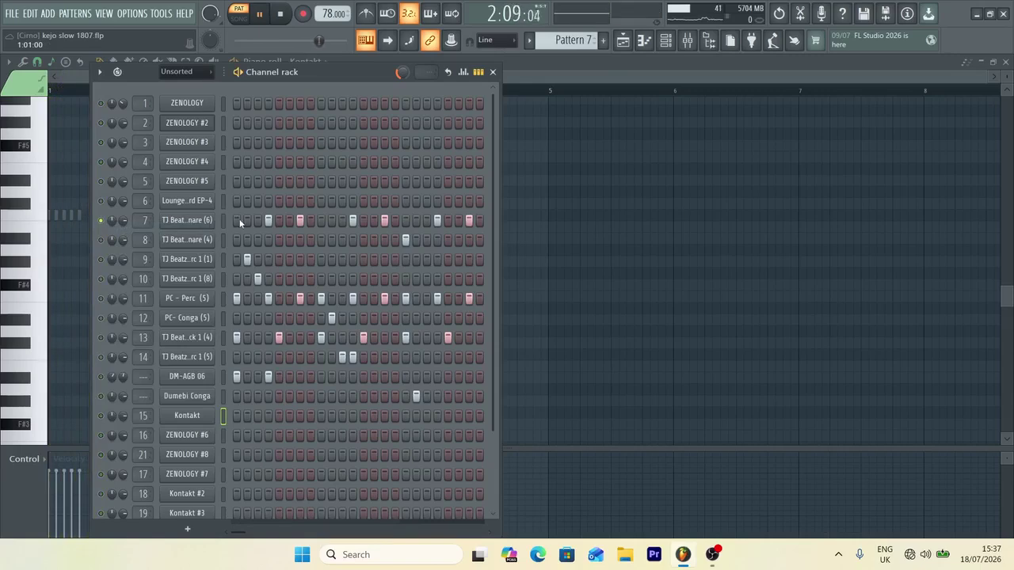
{"action": "key", "text": "space"}
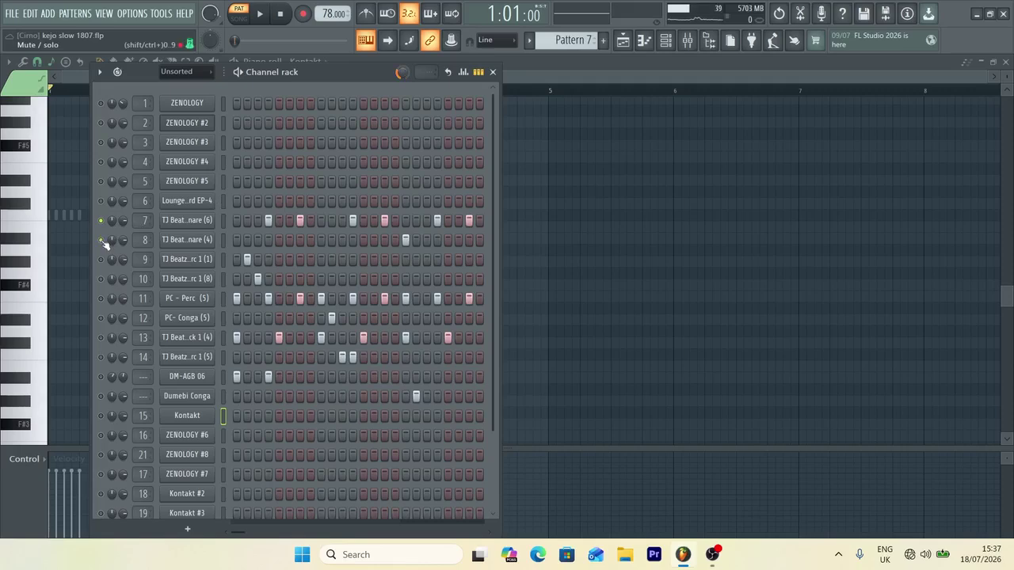
Play Pattern 7 with TJ Beatz - Snare (4) added and lower that snare's channel volume to 50%.
{"action": "key", "text": "space"}
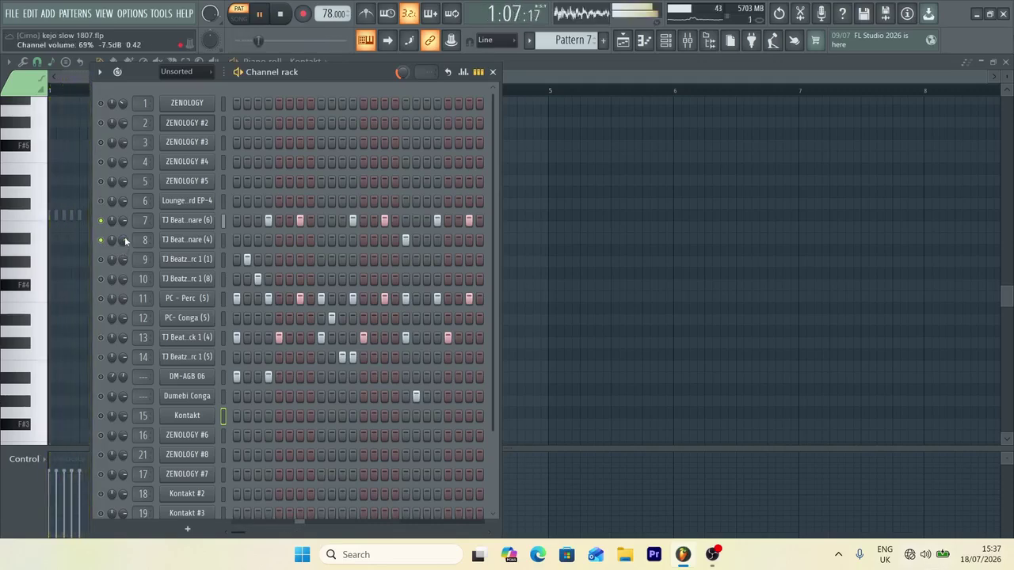
{"action": "left_click_drag", "start_coordinate": [124, 237], "coordinate": [124, 241]}
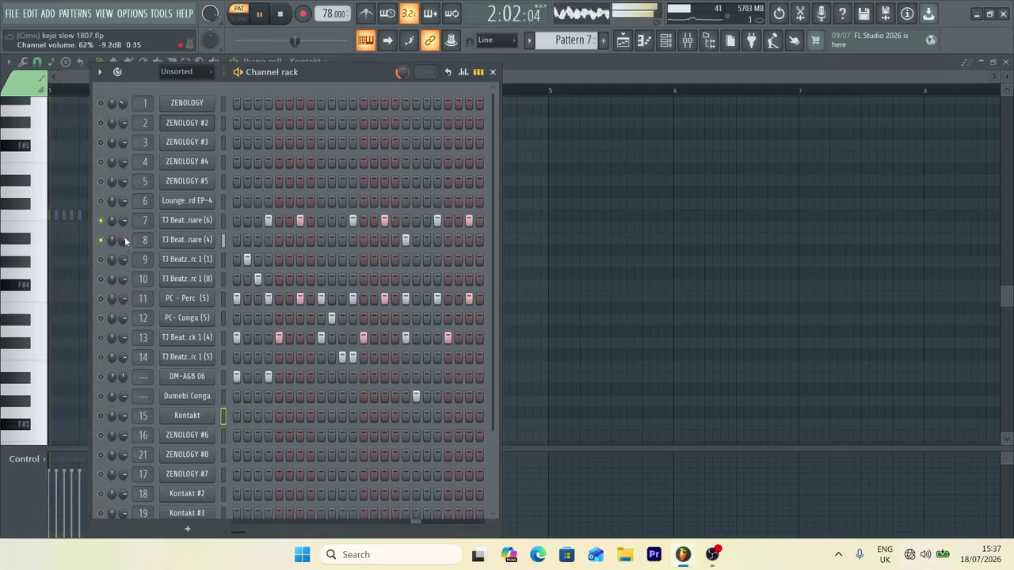
{"action": "scroll", "coordinate": [125, 236], "scroll_direction": "down", "scroll_amount": 3}
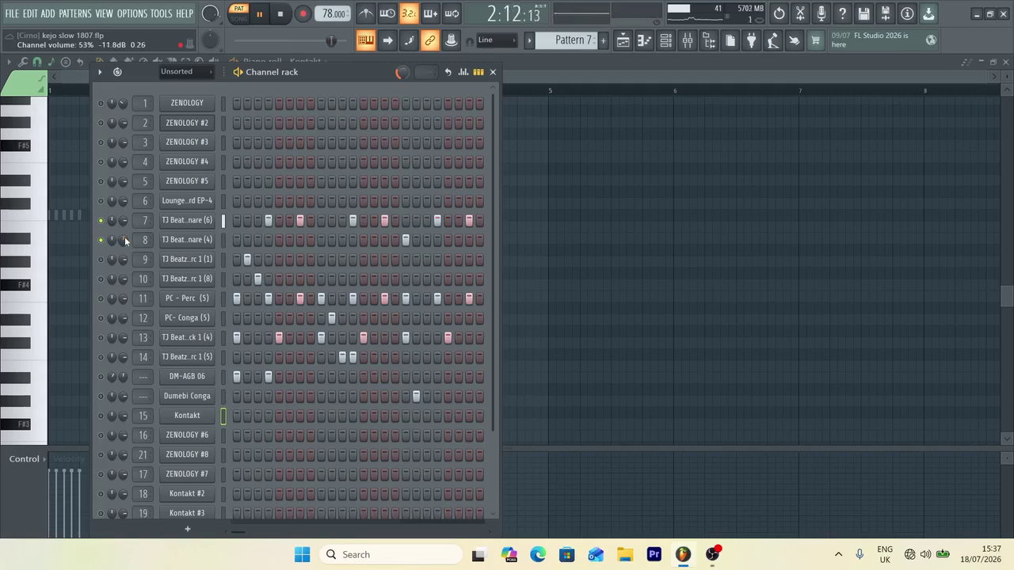
{"action": "scroll", "coordinate": [125, 237], "scroll_direction": "down", "scroll_amount": 1}
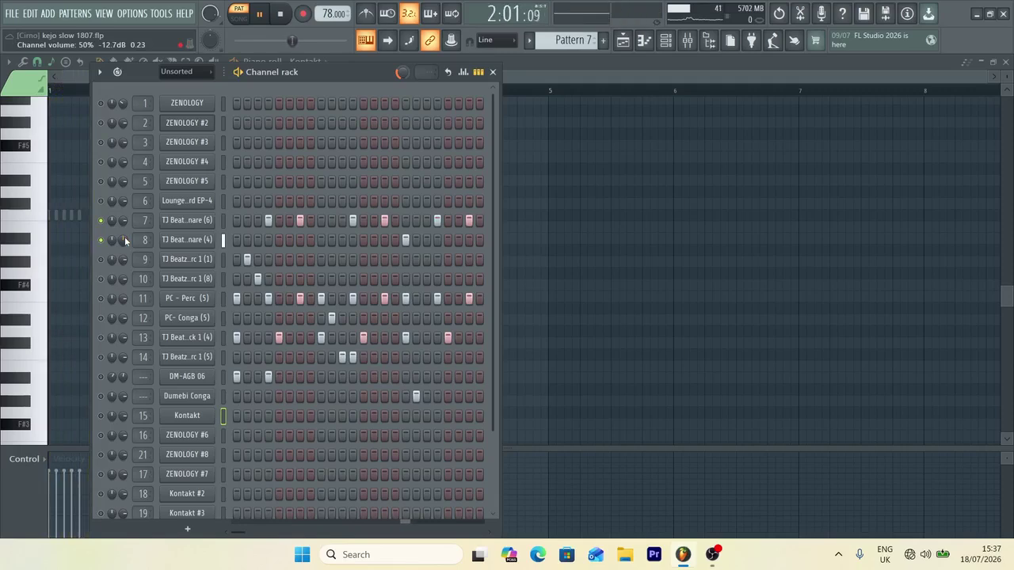
{"action": "key", "text": "space"}
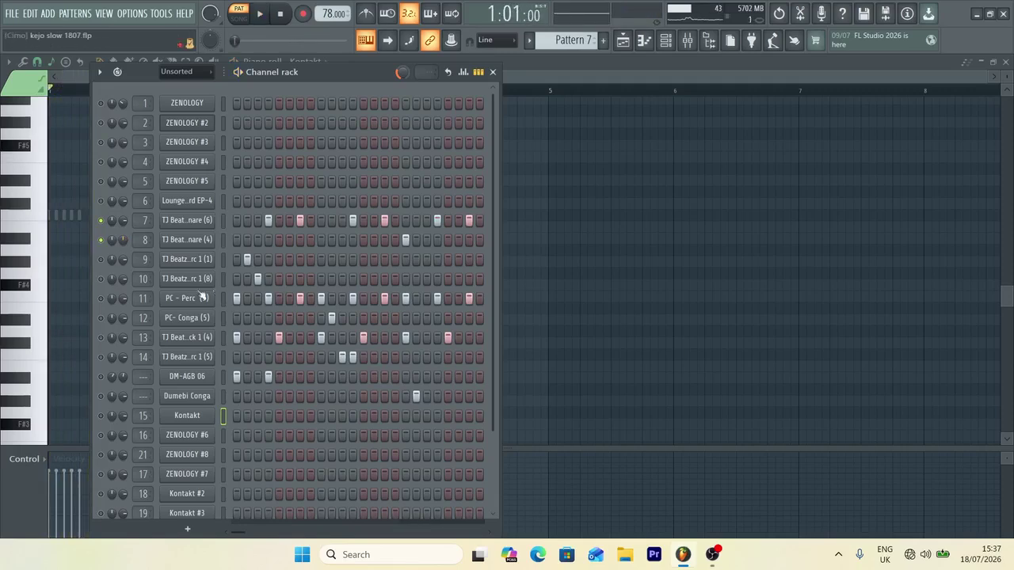
Play Pattern 7 with TJ Beatz Perc 1 (1) and Perc 1 (8) unmuted, and again with PC - Perc (5) added.
{"action": "key", "text": "space"}
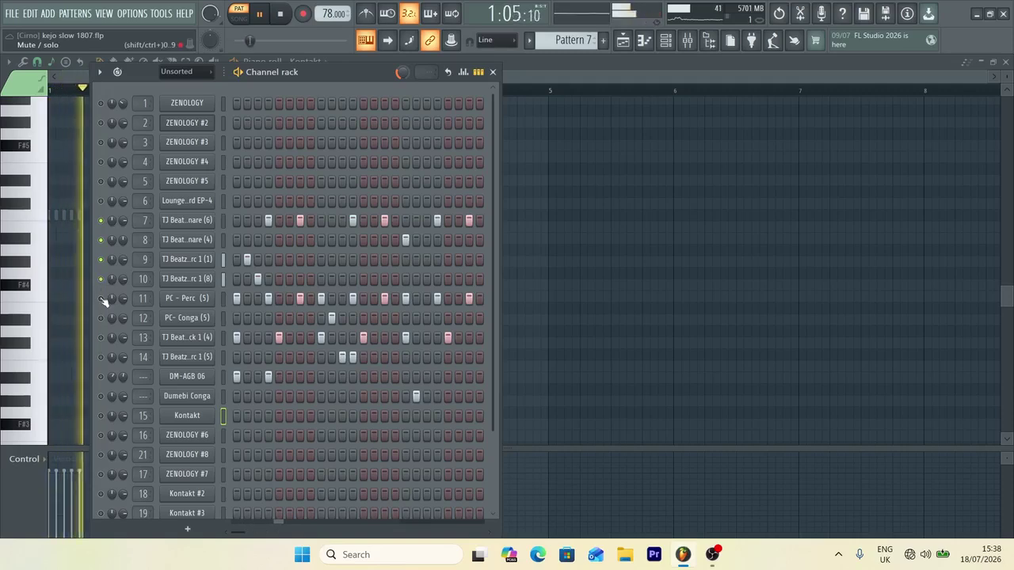
{"action": "key", "text": "space"}
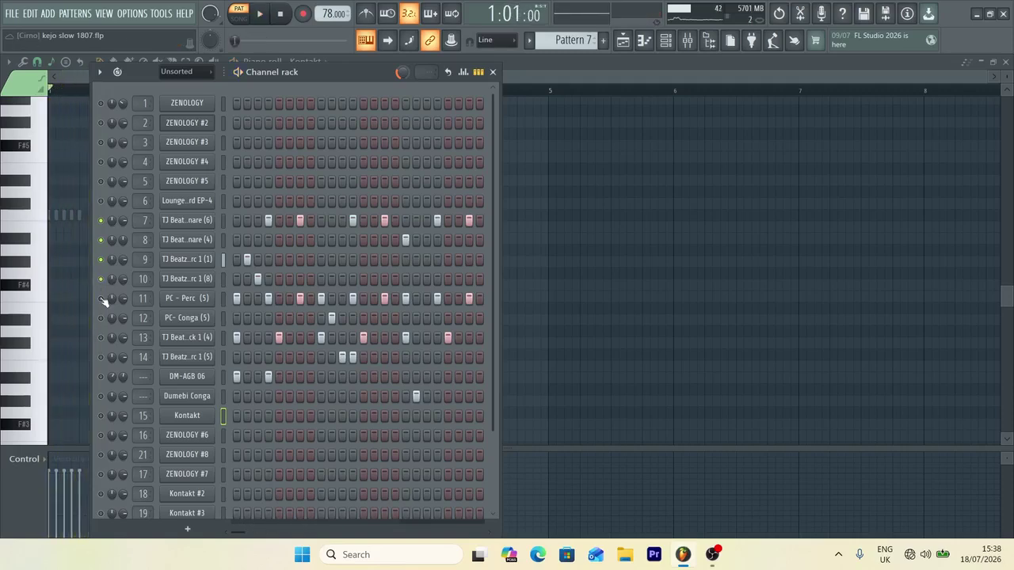
{"action": "key", "text": "space"}
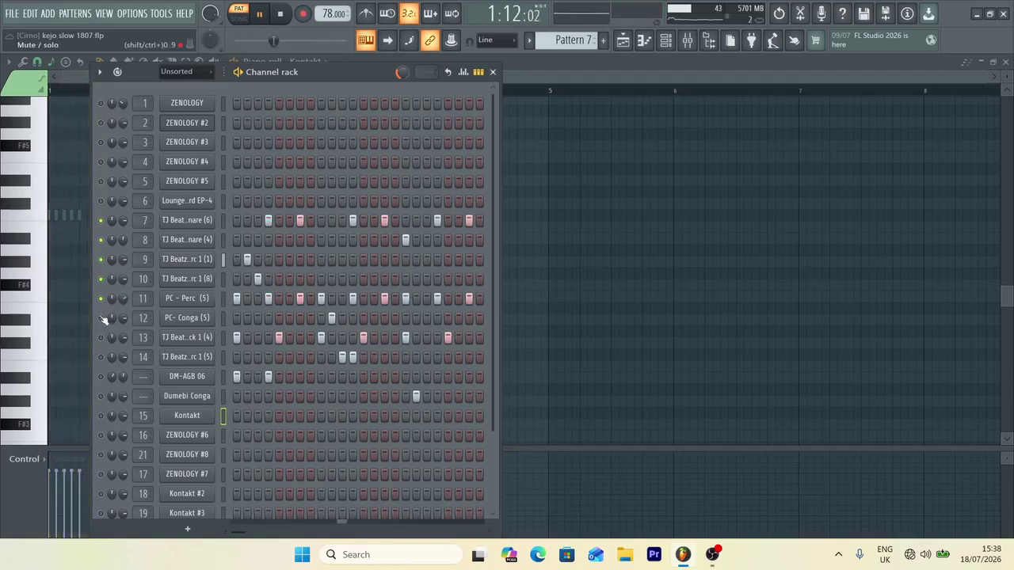
{"action": "key", "text": "space"}
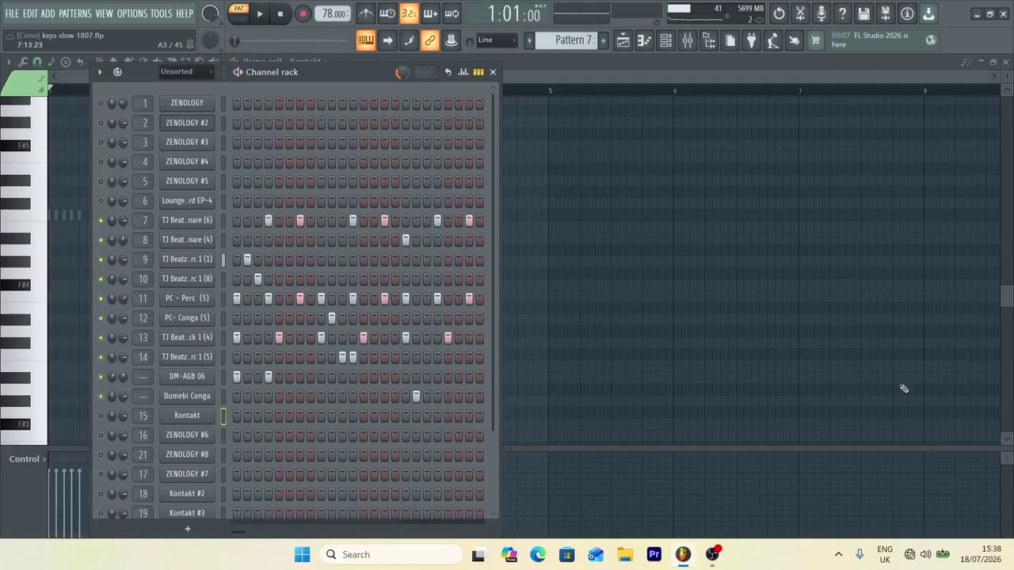
Play the full Pattern 7 drum loop with all drum channels through Dumebi Conga unmuted.
{"action": "key", "text": "space"}
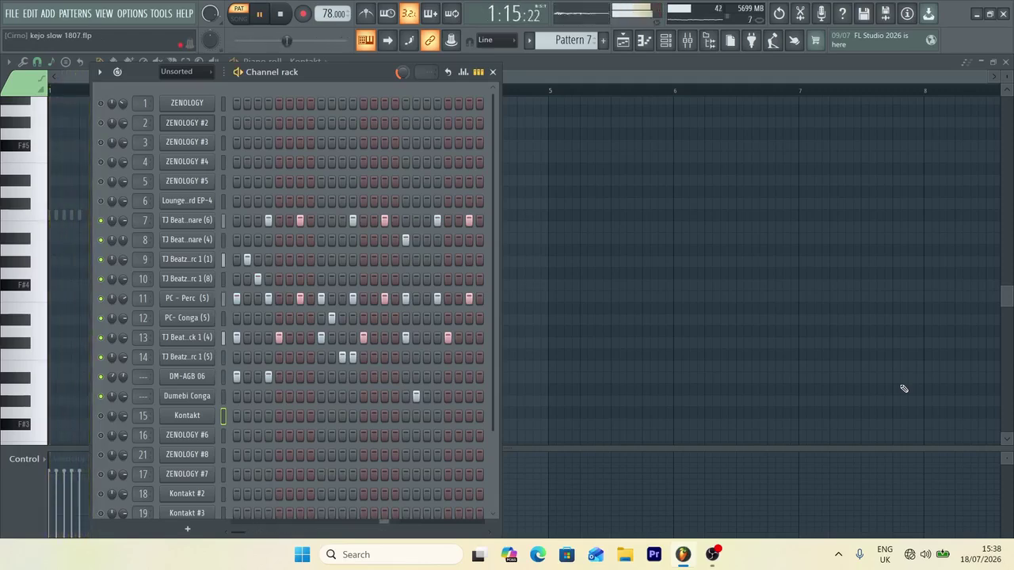
{"action": "key", "text": "space"}
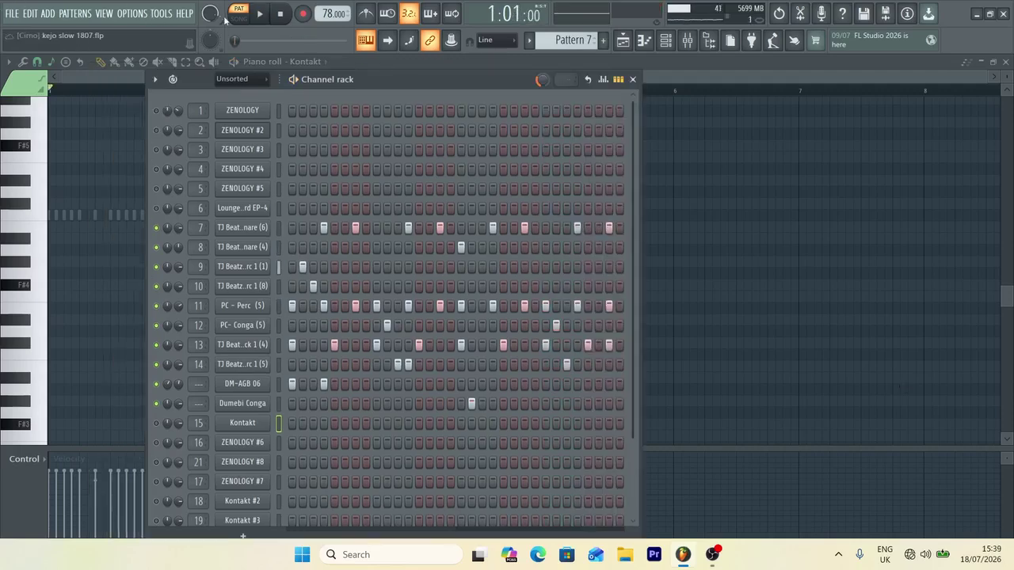
{"action": "key", "text": "space"}
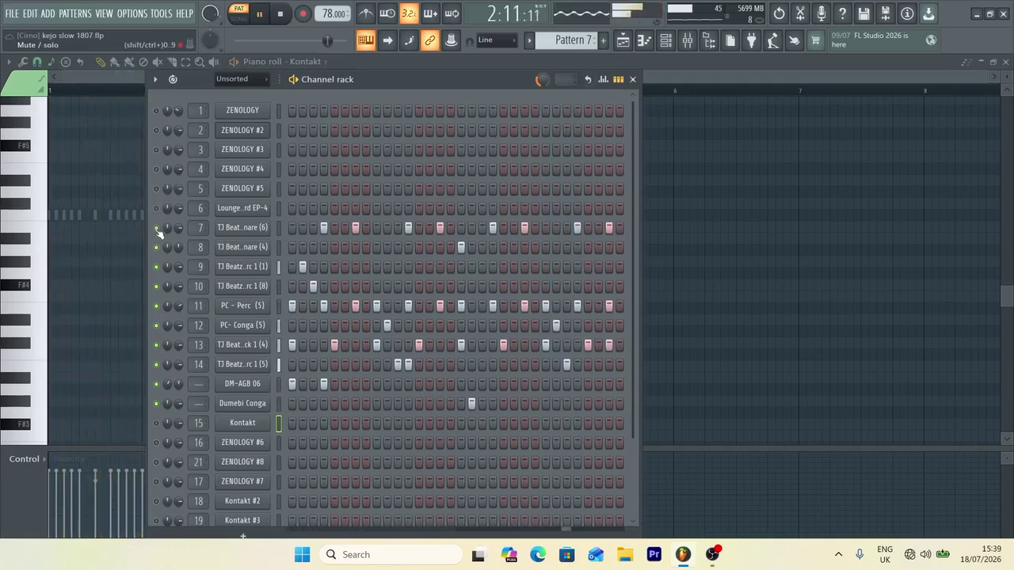
Stop playback and reactivate every channel by soloing and then unsoloing TJ Beatz - Snare (6).
{"action": "key", "text": "space"}
{"action": "right_click", "coordinate": [156, 229]}
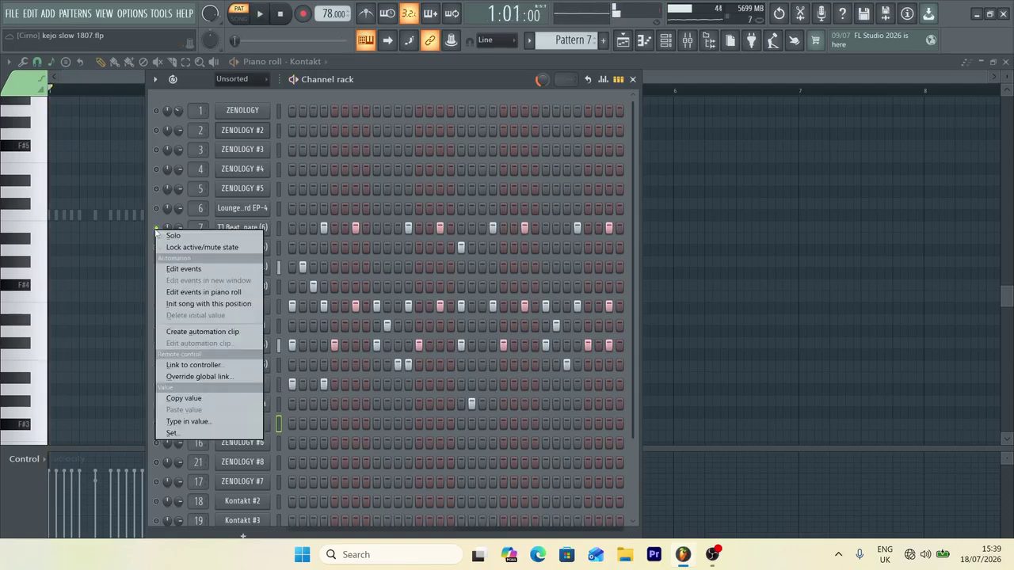
{"action": "left_click", "coordinate": [195, 237]}
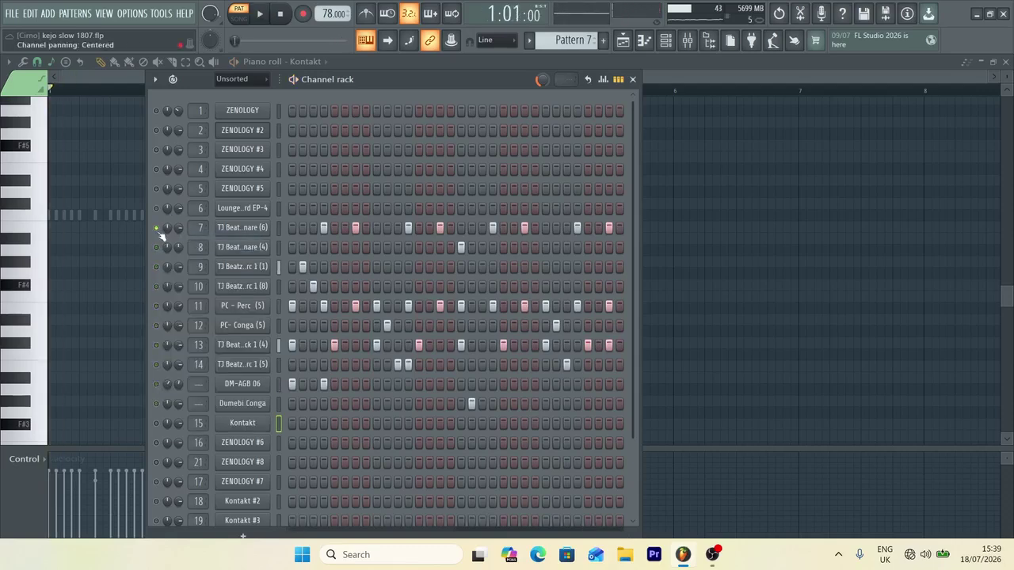
{"action": "right_click", "coordinate": [157, 230]}
{"action": "left_click", "coordinate": [182, 240]}
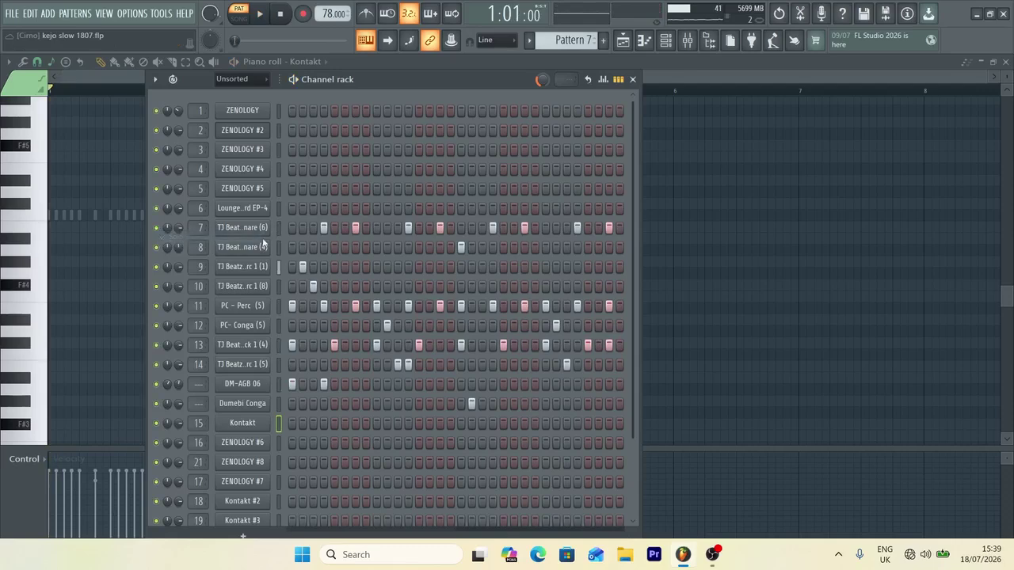
Play the Playlist from bar 5 with Tracks 8, 3 and 4 muted, leaving the drums and chords.
{"action": "left_click", "coordinate": [622, 43]}
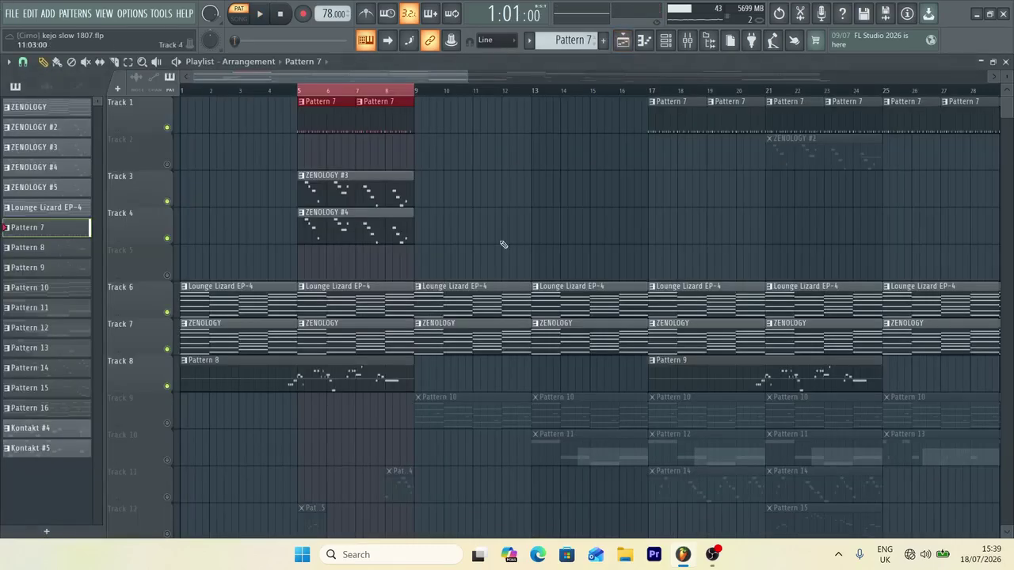
{"action": "scroll", "coordinate": [447, 265], "scroll_direction": "down", "scroll_amount": 4}
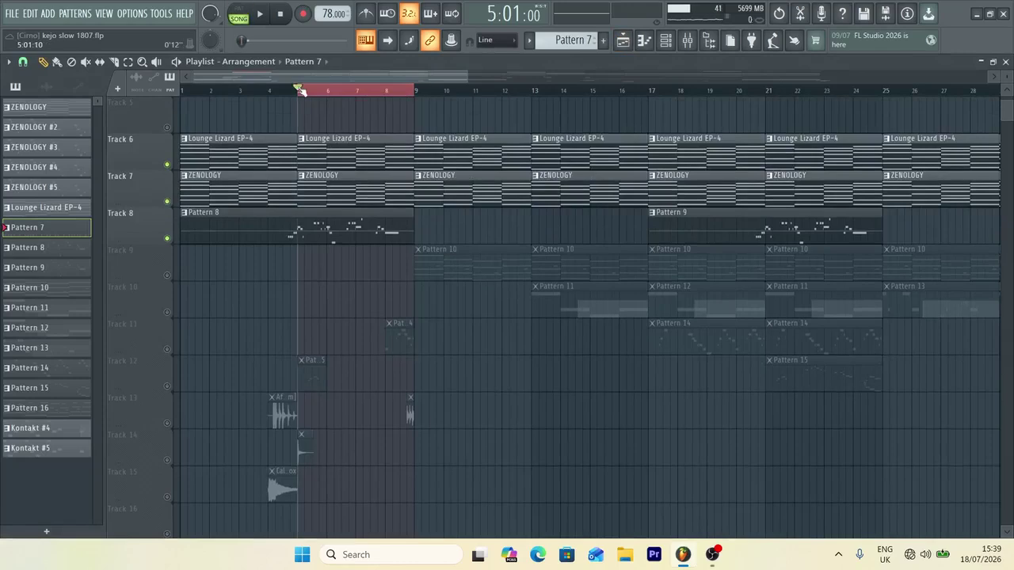
{"action": "key", "text": "space"}
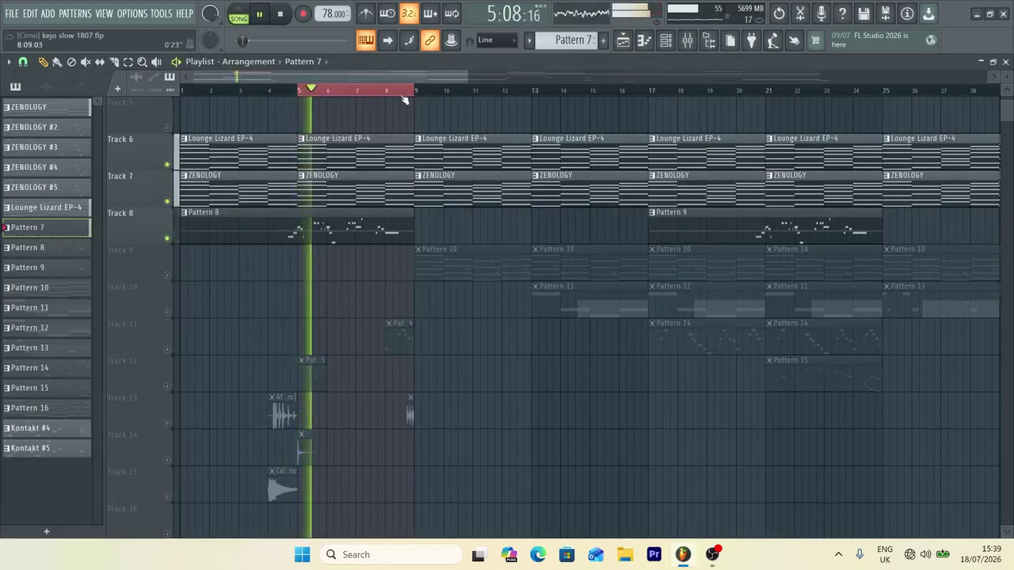
{"action": "left_click", "coordinate": [167, 238]}
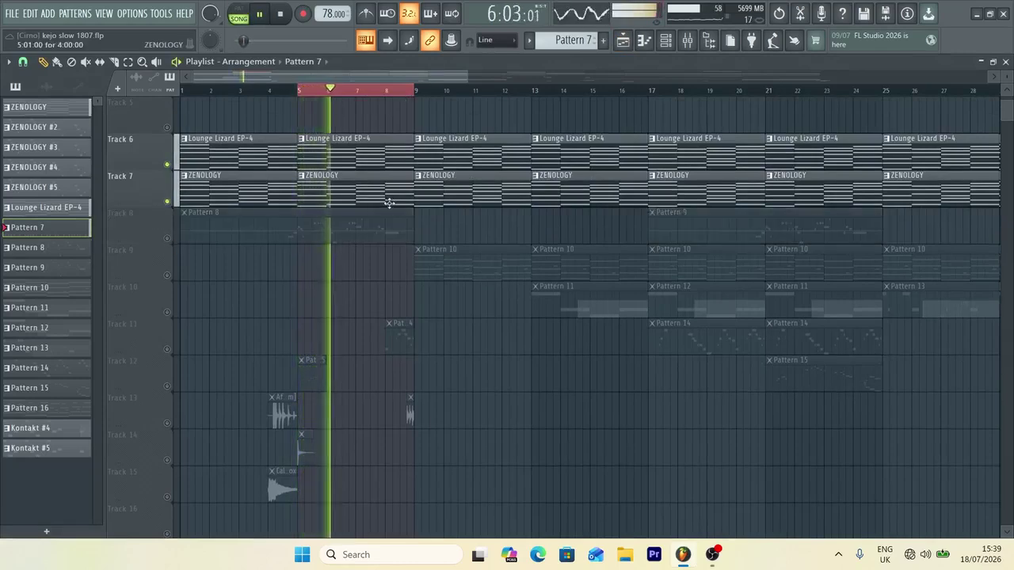
{"action": "scroll", "coordinate": [389, 203], "scroll_direction": "up", "scroll_amount": 4}
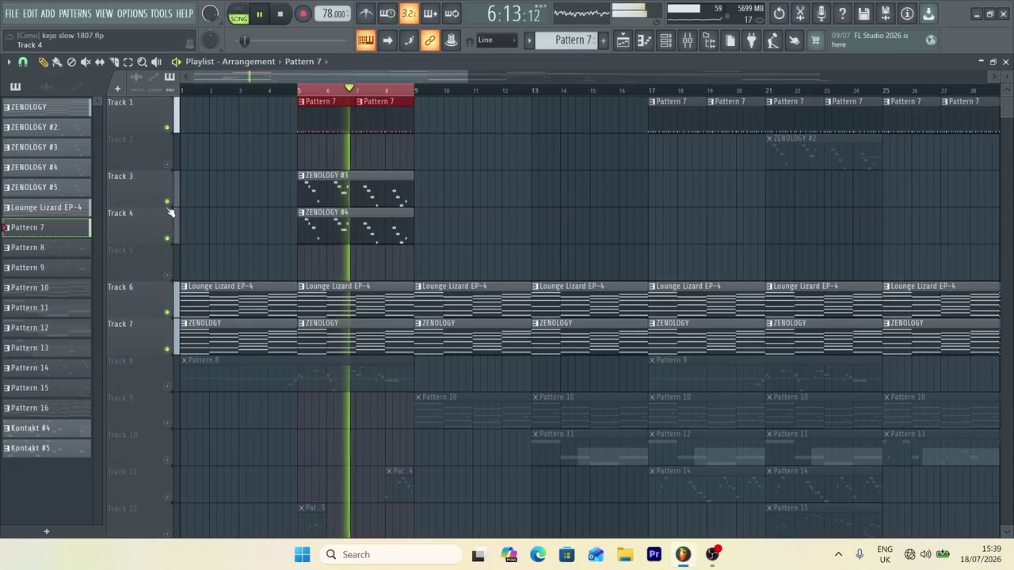
{"action": "left_click", "coordinate": [167, 202]}
{"action": "left_click", "coordinate": [167, 238]}
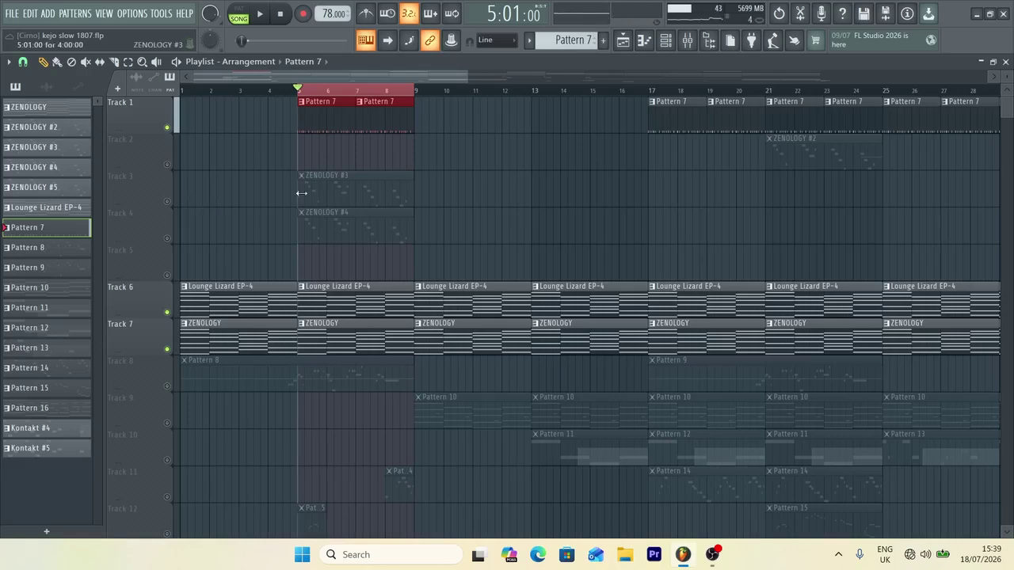
Play bar 5 onward with the ZENOLOGY #3 and #4 tracks restored and Track 8 briefly added, then mute them all again.
{"action": "left_click", "coordinate": [167, 201]}
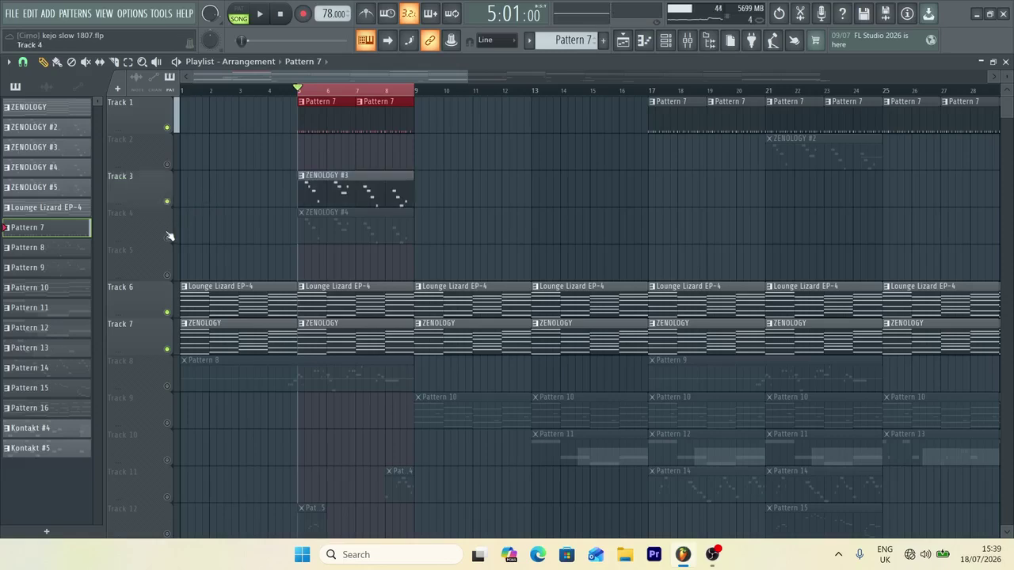
{"action": "left_click", "coordinate": [166, 237]}
{"action": "key", "text": "space"}
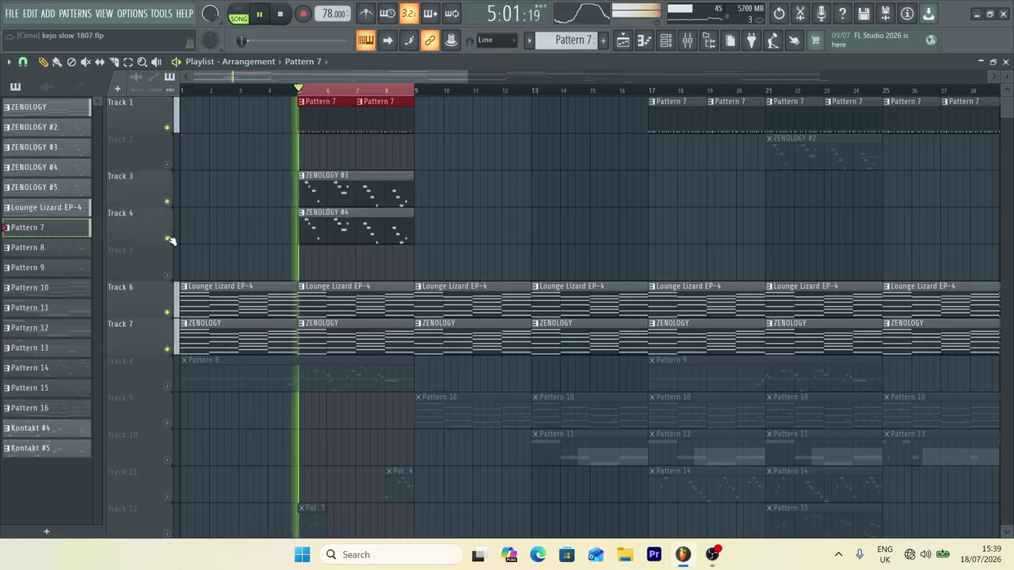
{"action": "left_click", "coordinate": [167, 386]}
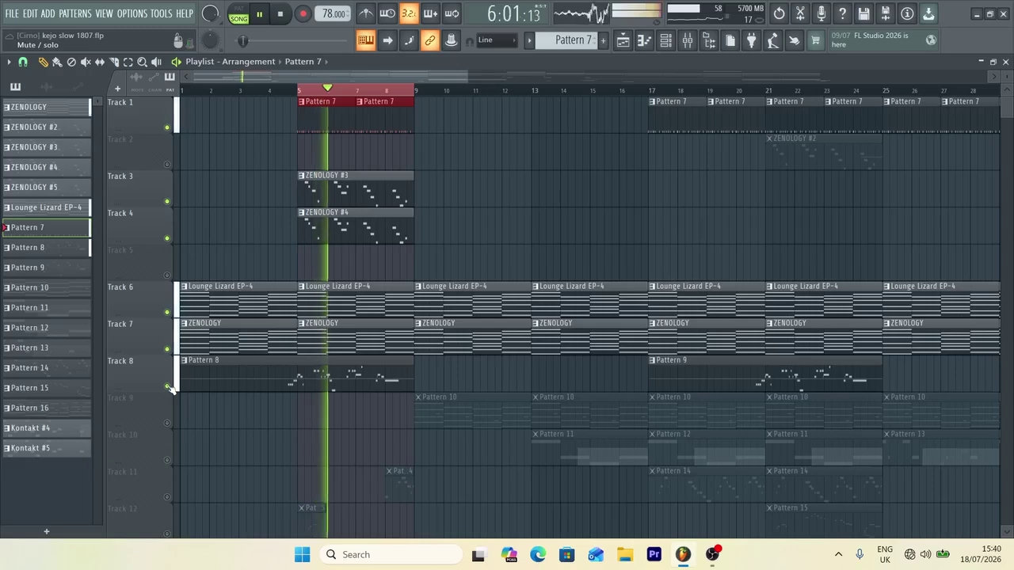
{"action": "left_click", "coordinate": [167, 386]}
{"action": "key", "text": "space"}
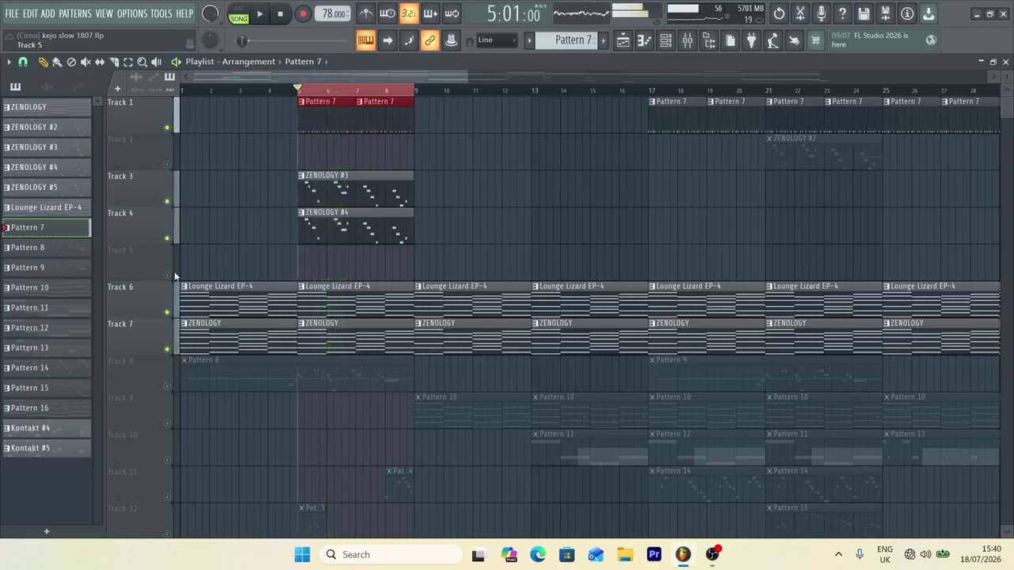
{"action": "left_click", "coordinate": [167, 239]}
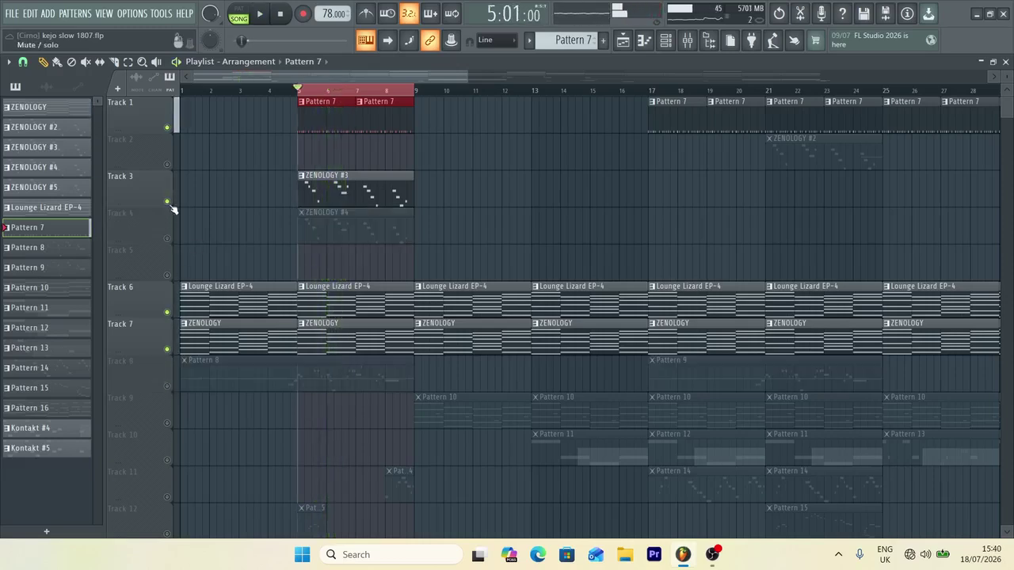
{"action": "left_click", "coordinate": [167, 202]}
Set the time selection to bars 9 to 13, unmute Track 9 and play Pattern 10 with the chords.
{"action": "scroll", "coordinate": [521, 314], "scroll_direction": "down", "scroll_amount": 4}
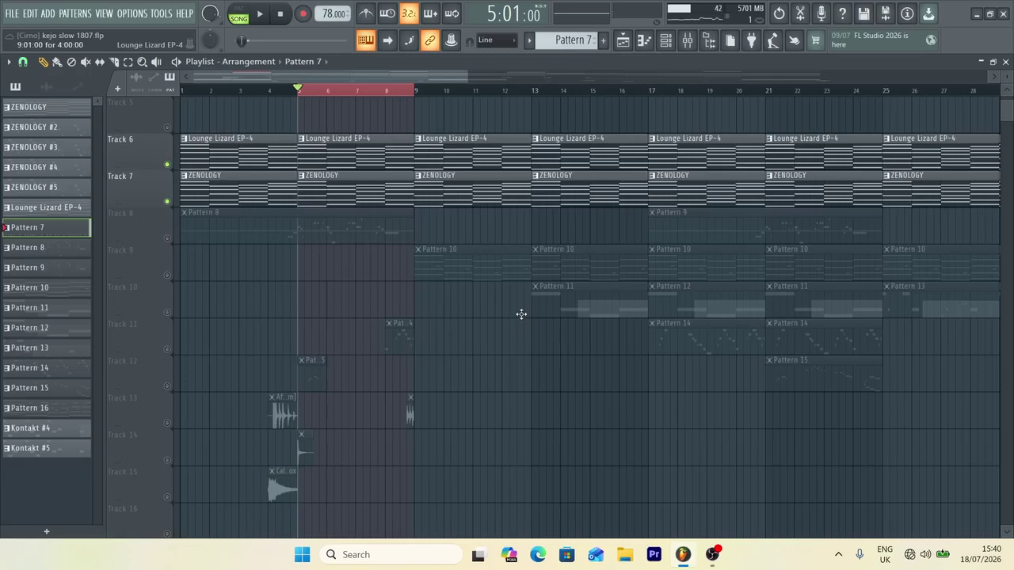
{"action": "scroll", "coordinate": [550, 341], "scroll_direction": "down", "scroll_amount": 4}
{"action": "scroll", "coordinate": [552, 342], "scroll_direction": "up", "scroll_amount": 4}
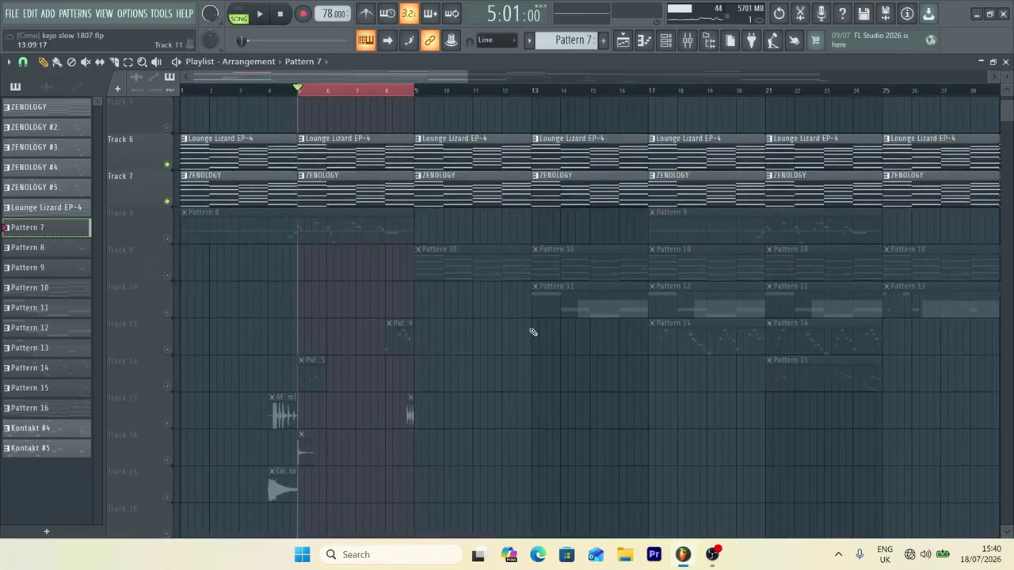
{"action": "left_click_drag", "start_coordinate": [415, 90], "coordinate": [530, 90]}
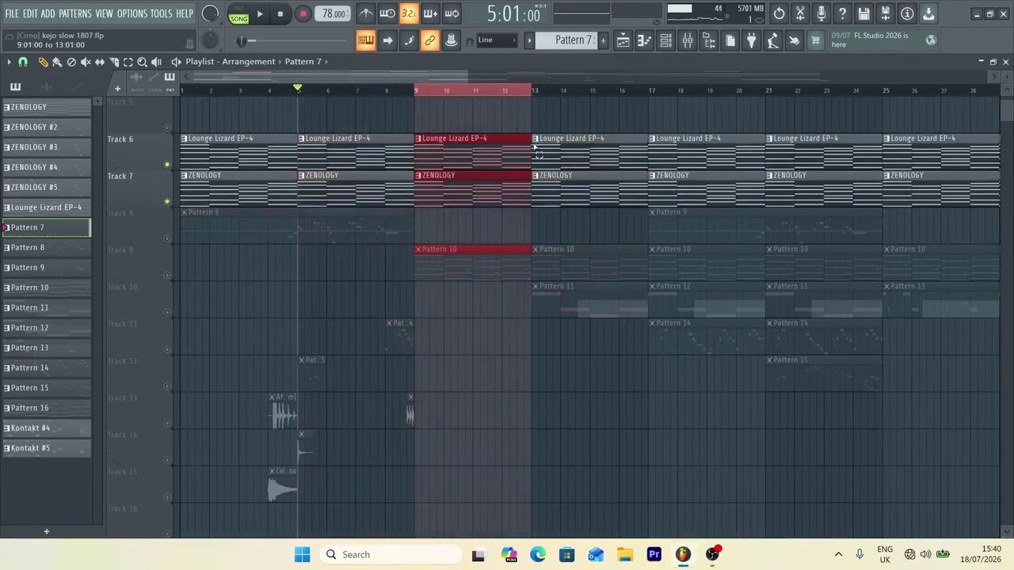
{"action": "left_click", "coordinate": [168, 276]}
{"action": "key", "text": "space"}
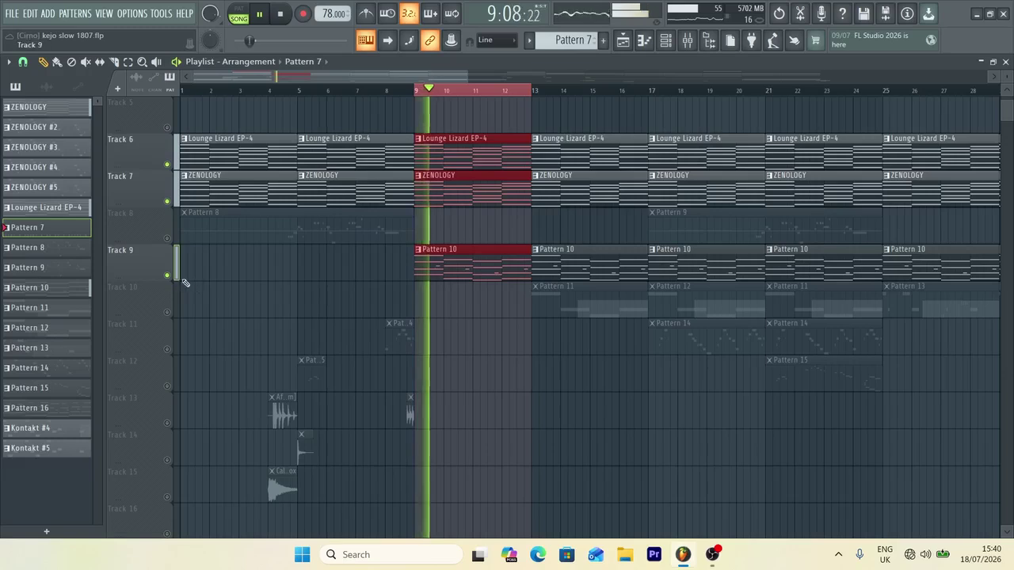
{"action": "key", "text": "space"}
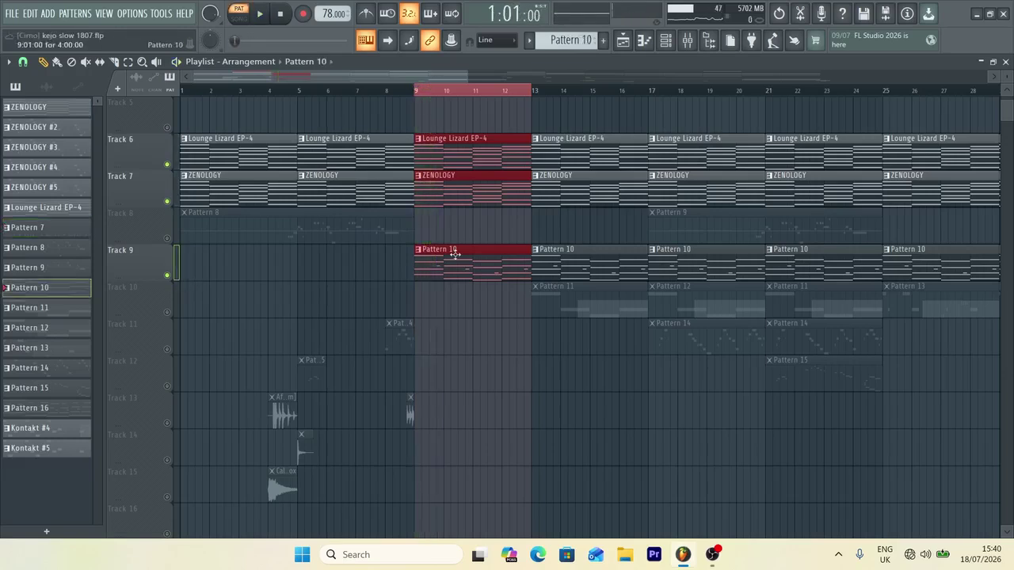
Open Pattern 10's ZENOLOGY #6 notes in the Piano roll, play them alone and return to the Playlist.
{"action": "double_click", "coordinate": [455, 253]}
{"action": "left_click_drag", "start_coordinate": [481, 72], "coordinate": [124, 80]}
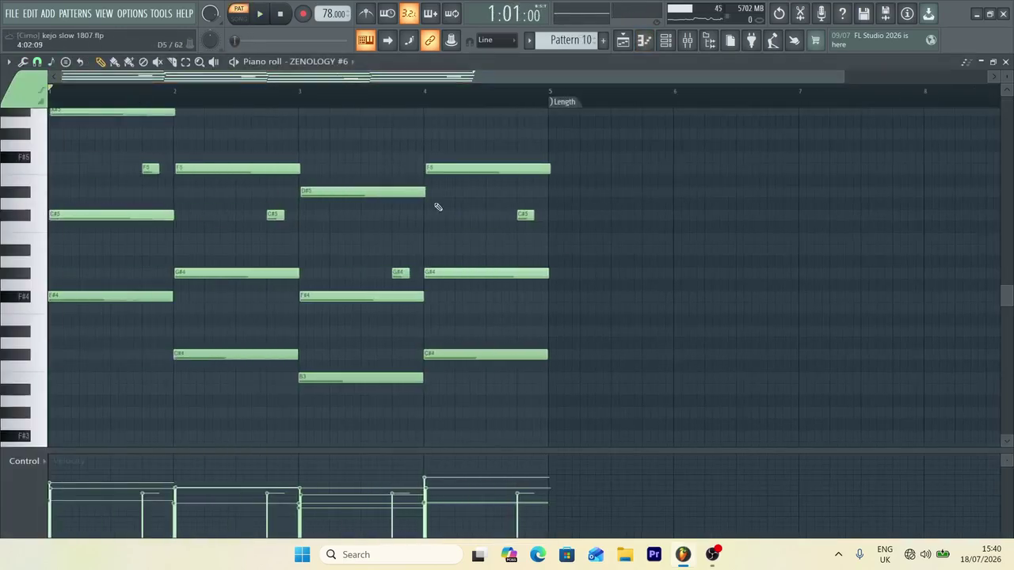
{"action": "scroll", "coordinate": [437, 207], "scroll_direction": "up", "scroll_amount": 2}
{"action": "key", "text": "space"}
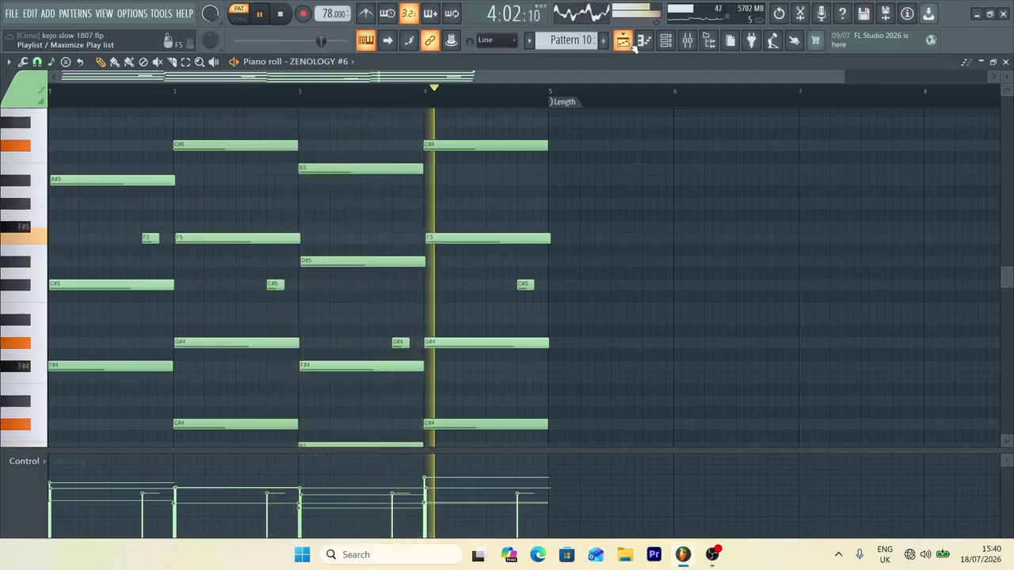
{"action": "key", "text": "space"}
{"action": "left_click", "coordinate": [631, 46]}
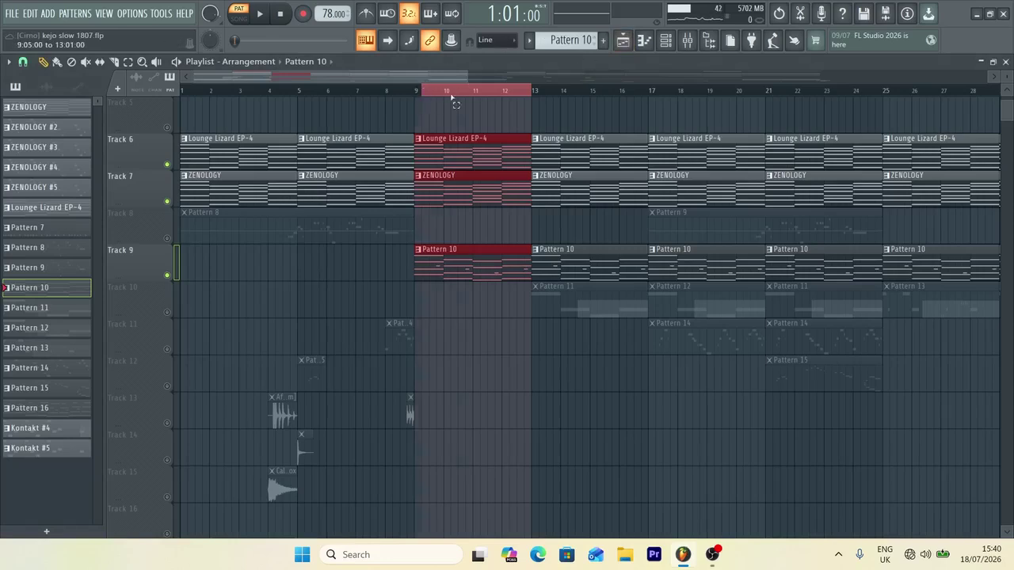
Set the time selection to bars 13 to 17, unmute Track 10 and play Pattern 11 with the chords and Pattern 10.
{"action": "key", "text": "ctrl+b"}
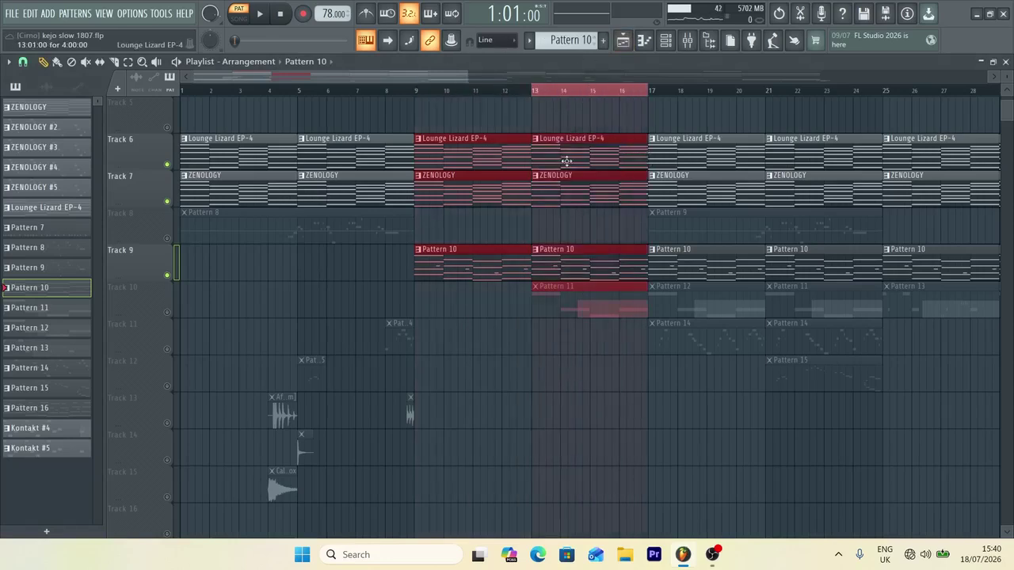
{"action": "left_click", "coordinate": [170, 313]}
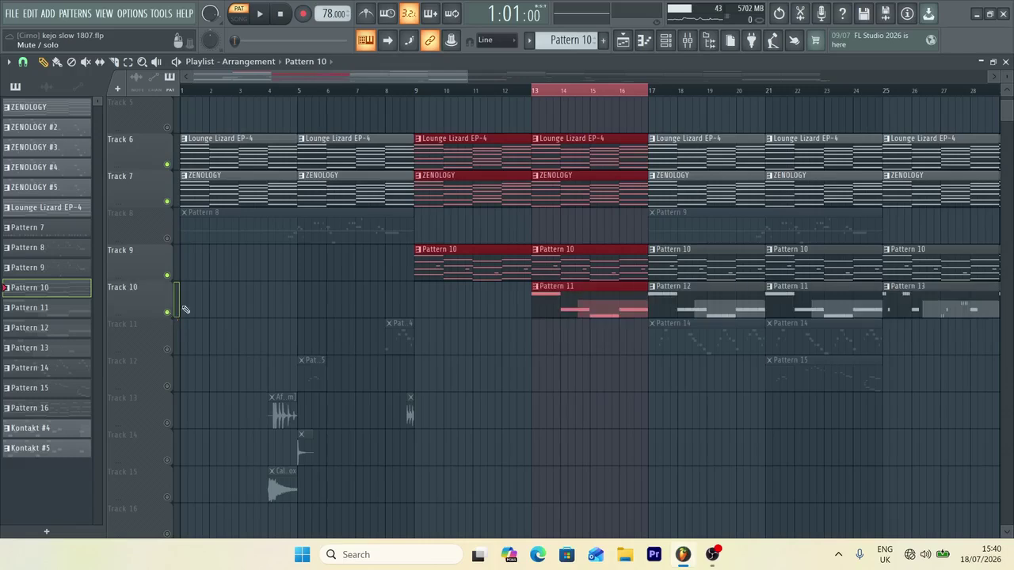
{"action": "key", "text": "space"}
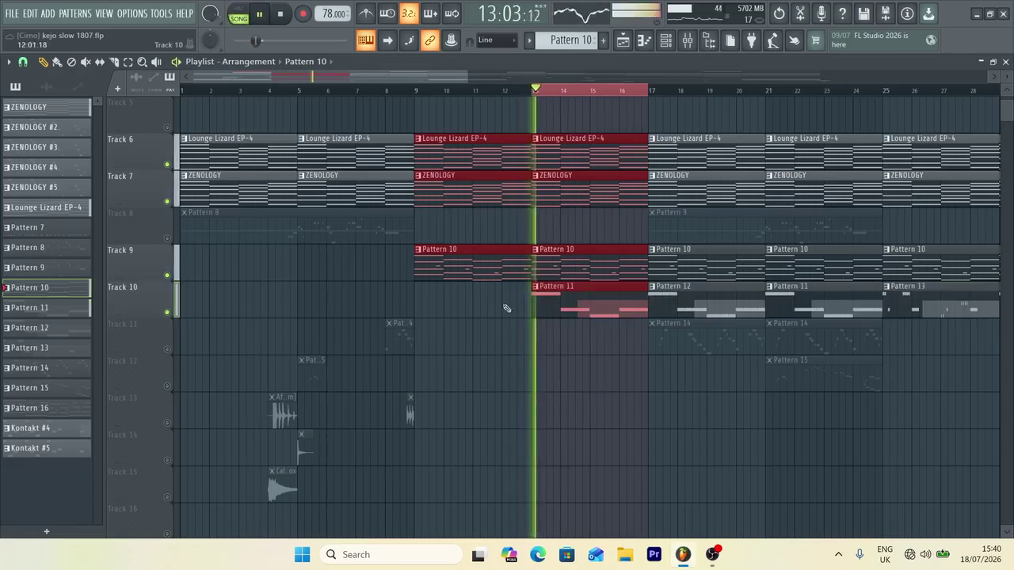
{"action": "key", "text": "space"}
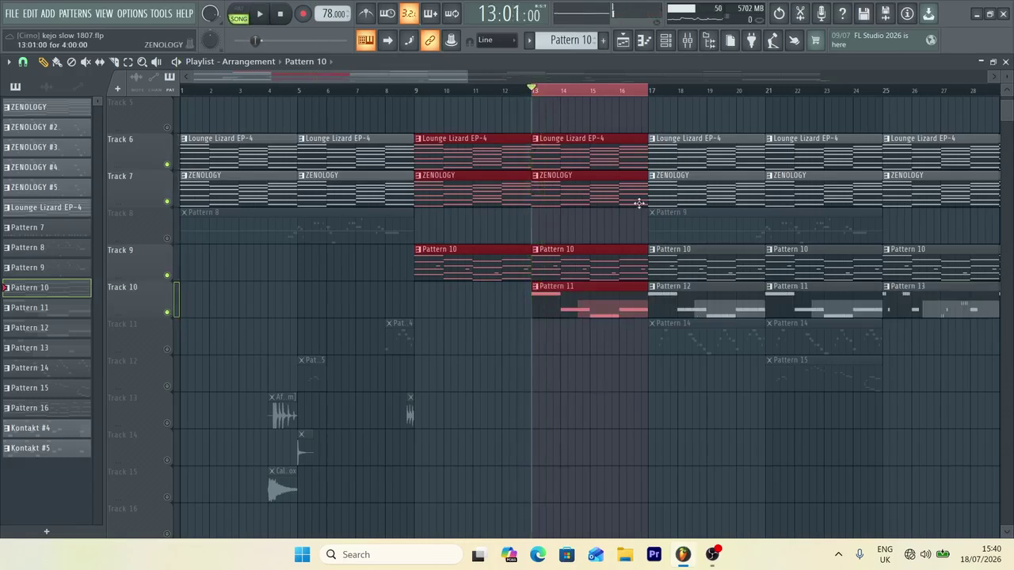
{"action": "key", "text": "space"}
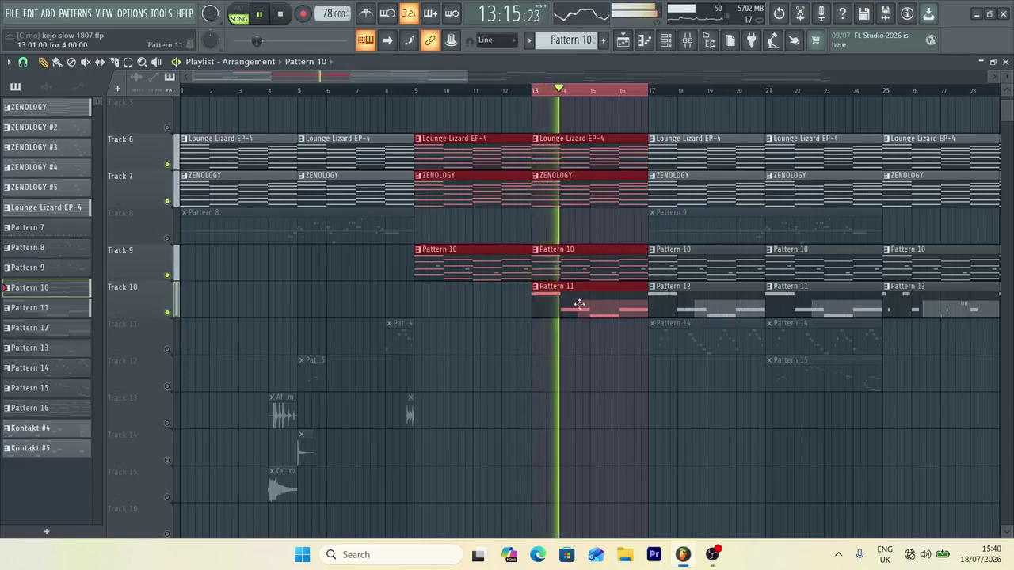
{"action": "scroll", "coordinate": [607, 304], "scroll_direction": "down", "scroll_amount": 5}
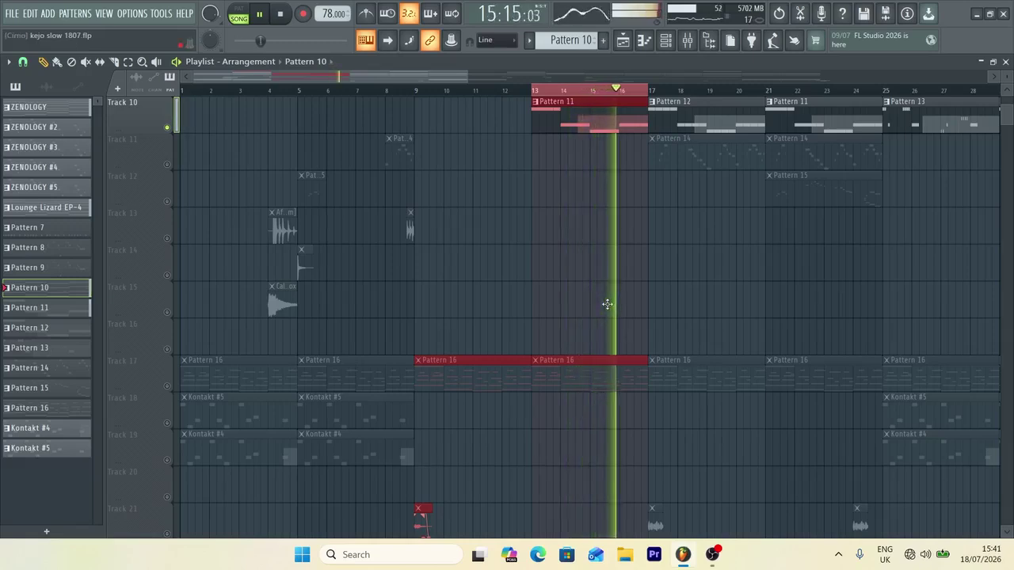
{"action": "scroll", "coordinate": [607, 305], "scroll_direction": "up", "scroll_amount": 4}
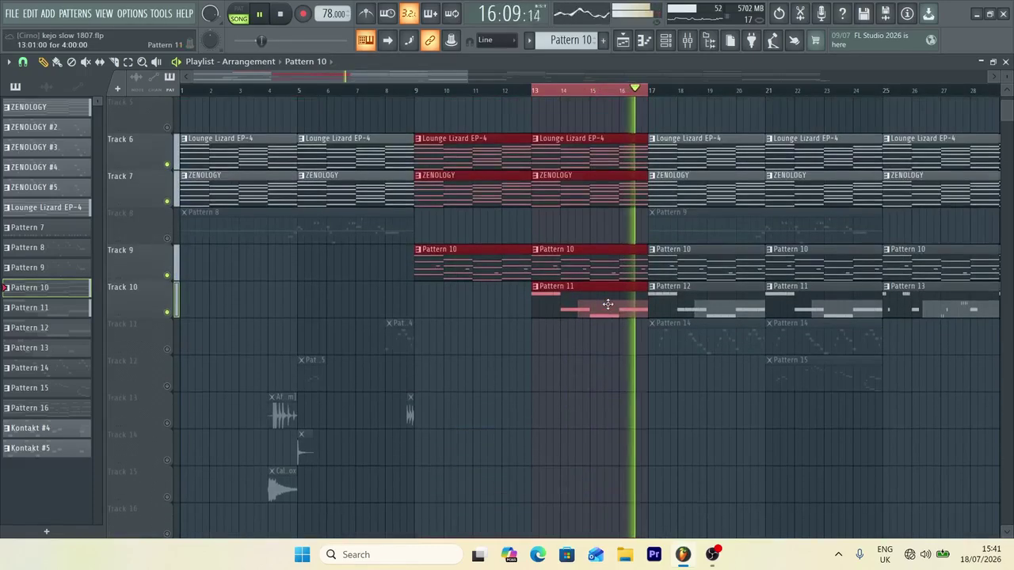
Examine Pattern 11's ZENOLOGY #7 notes in the Piano roll during playback, then stop and return to the Playlist.
{"action": "double_click", "coordinate": [604, 303]}
{"action": "scroll", "coordinate": [435, 144], "scroll_direction": "down", "scroll_amount": 6}
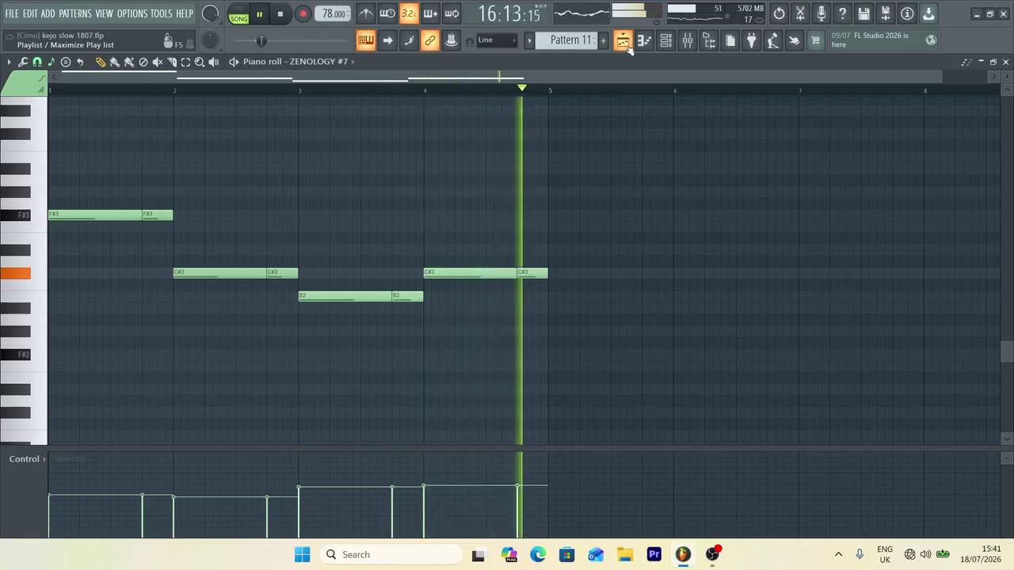
{"action": "key", "text": "space"}
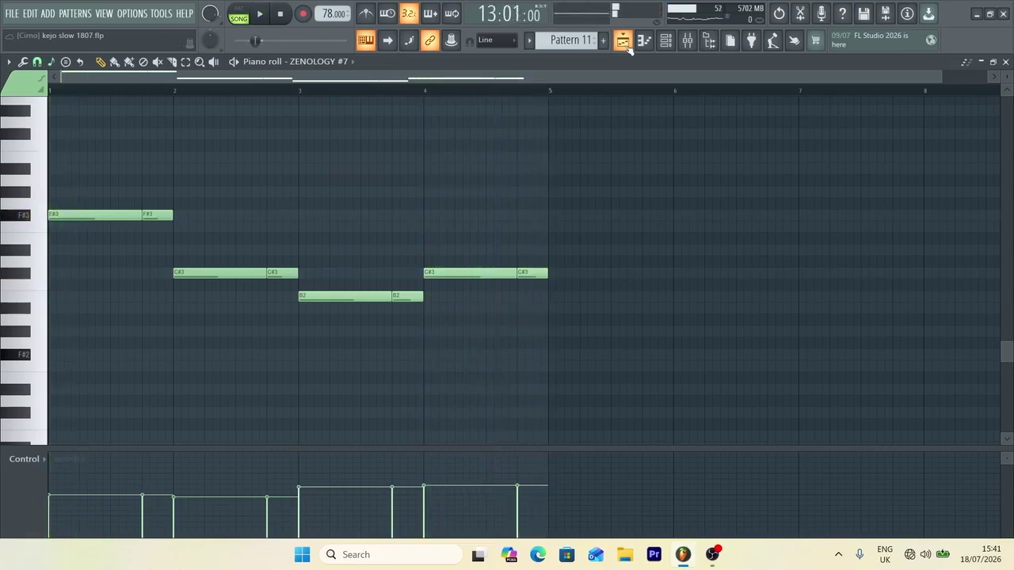
{"action": "left_click", "coordinate": [623, 42]}
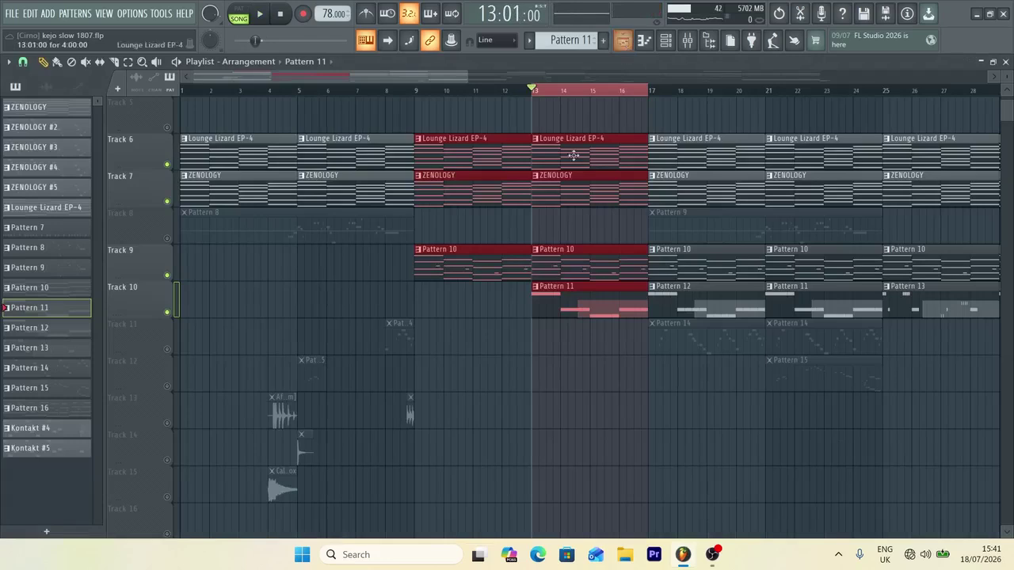
Set the Playlist time selection to bars 5 to 9.
{"action": "scroll", "coordinate": [628, 187], "scroll_direction": "down", "scroll_amount": 3}
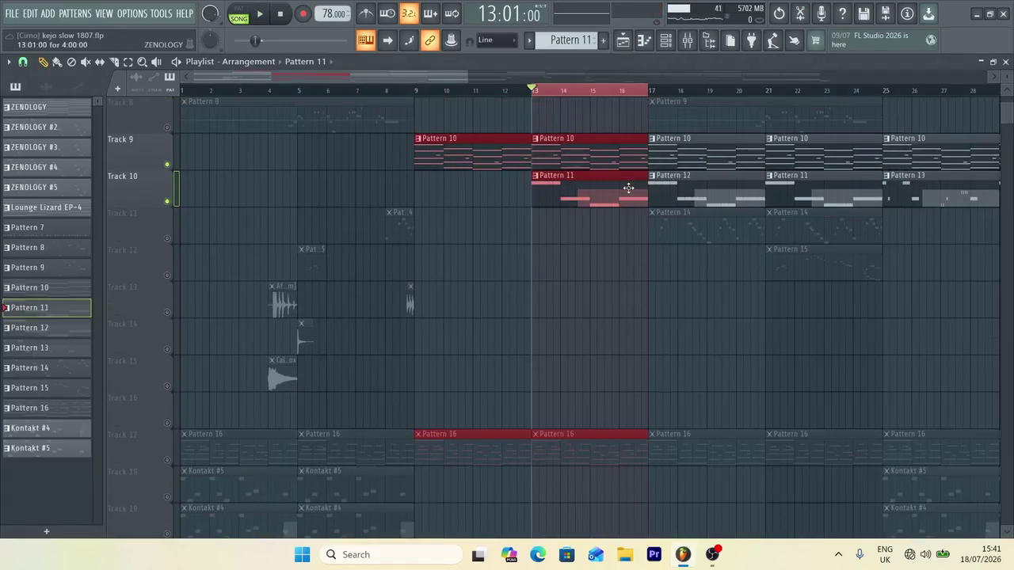
{"action": "mouse_move", "coordinate": [299, 96]}
{"action": "left_mouse_down"}
{"action": "mouse_move", "coordinate": [385, 103]}
{"action": "mouse_move", "coordinate": [294, 105]}
{"action": "left_mouse_up"}
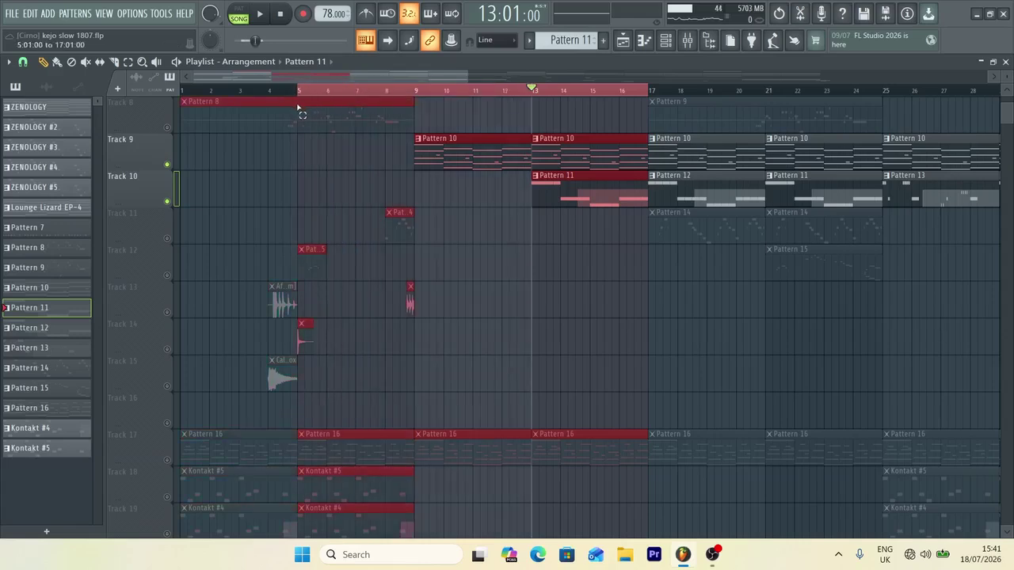
{"action": "left_click_drag", "start_coordinate": [648, 96], "coordinate": [445, 111]}
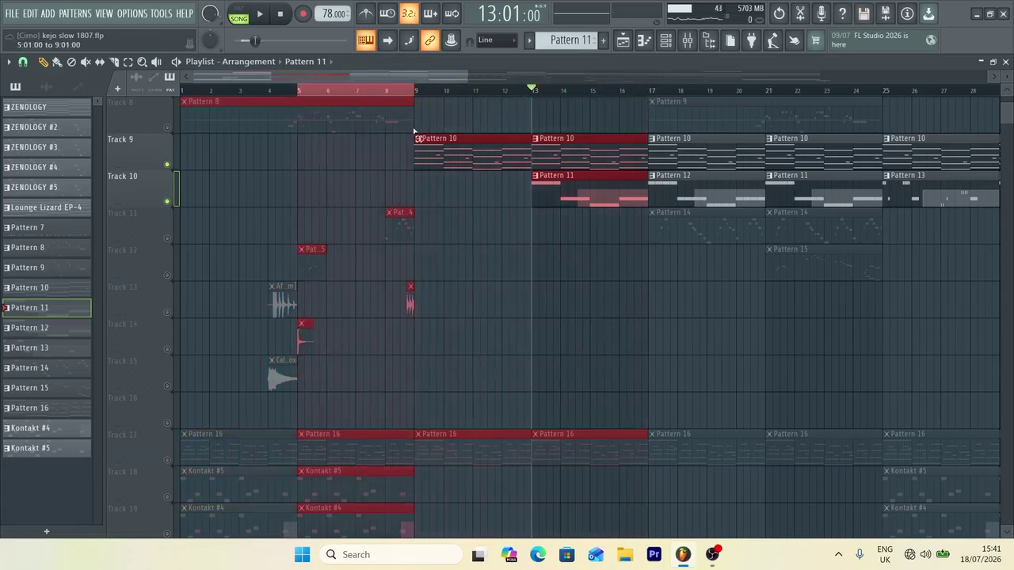
Open Pattern 16's ZENOLOGY #8 notes in the Piano roll, play them alone and examine the full note range.
{"action": "scroll", "coordinate": [458, 184], "scroll_direction": "down", "scroll_amount": 7}
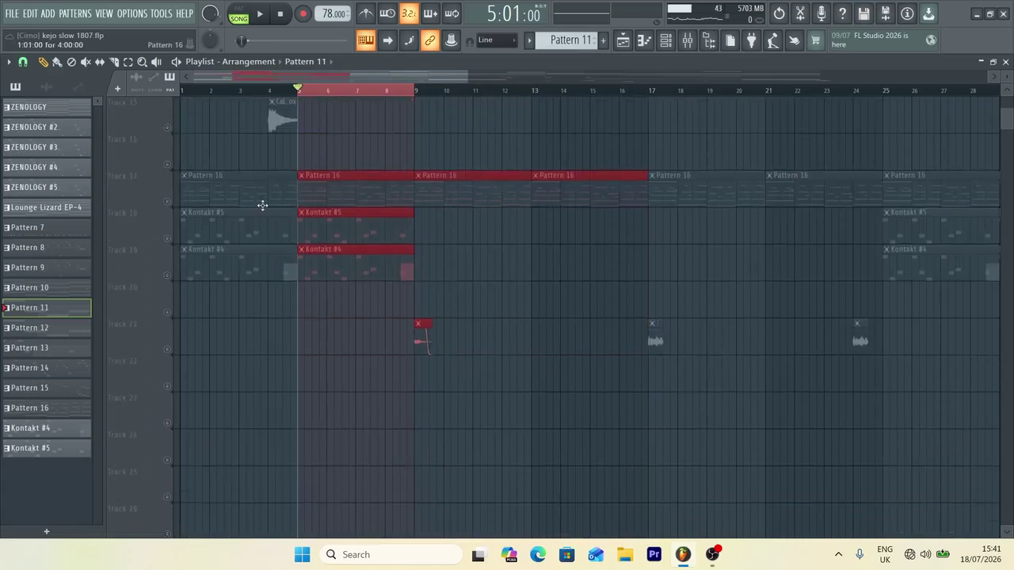
{"action": "double_click", "coordinate": [357, 177]}
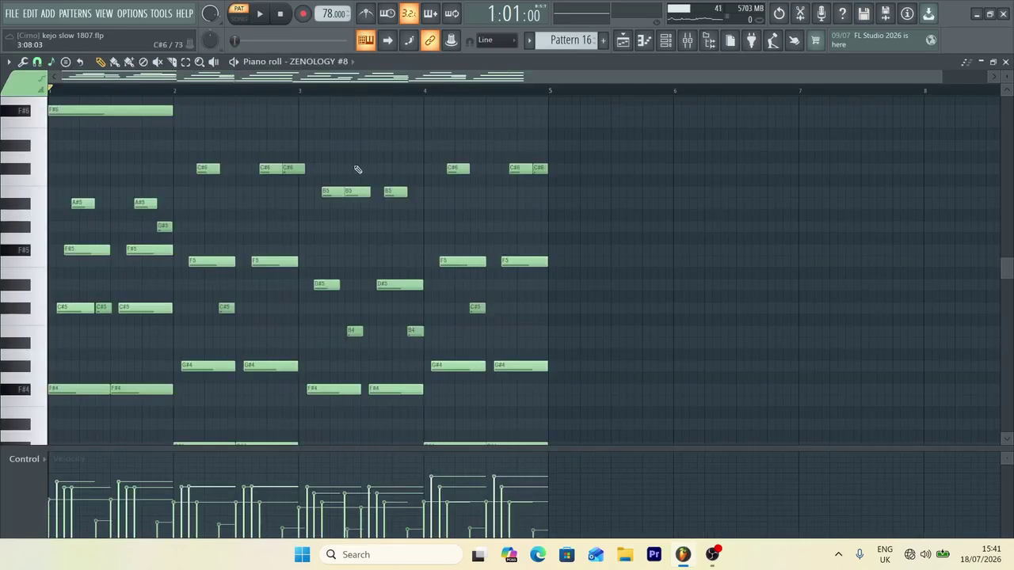
{"action": "scroll", "coordinate": [319, 180], "scroll_direction": "up", "scroll_amount": 2}
{"action": "scroll", "coordinate": [319, 180], "scroll_direction": "down", "scroll_amount": 2}
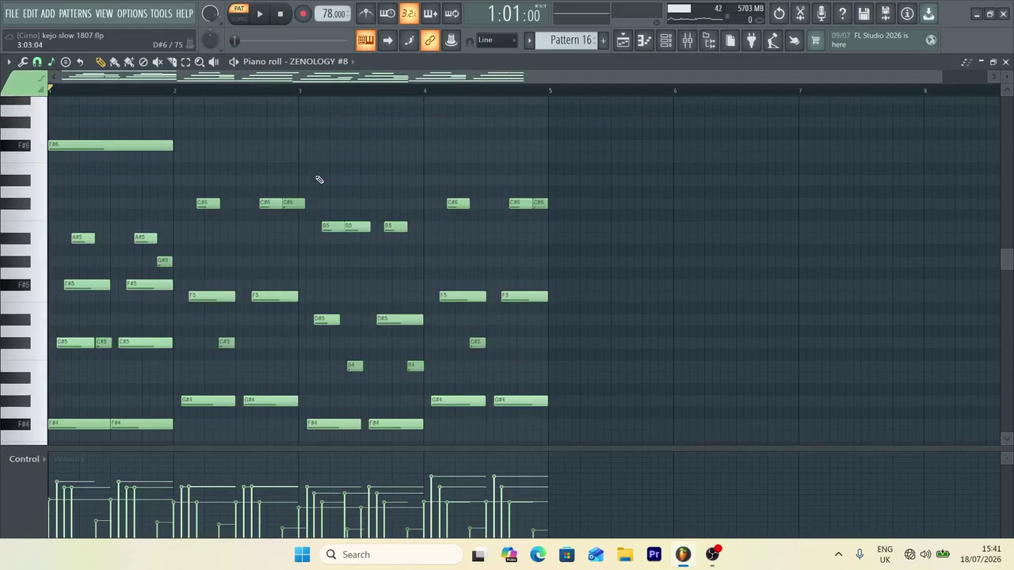
{"action": "scroll", "coordinate": [319, 180], "scroll_direction": "down", "scroll_amount": 1}
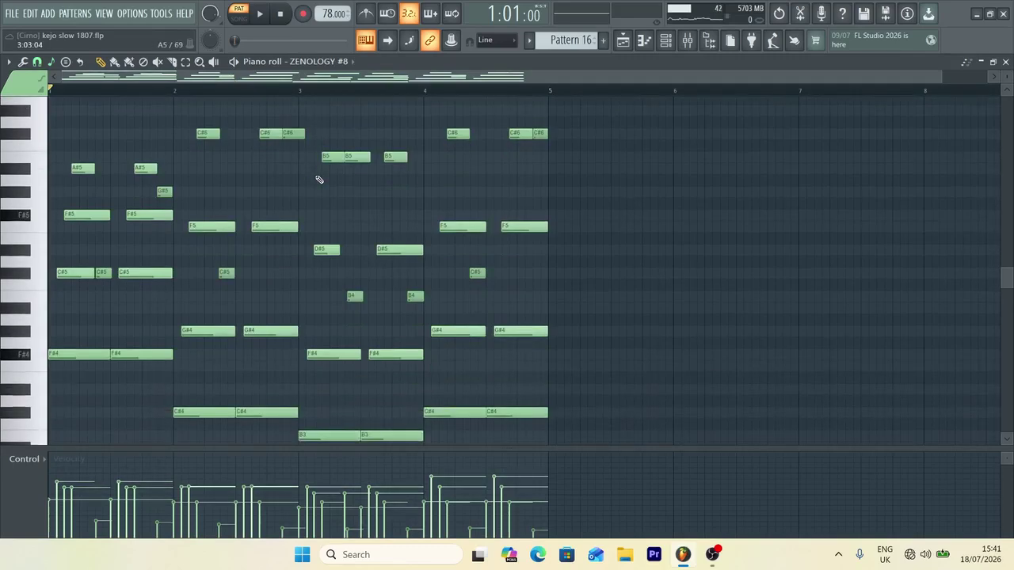
{"action": "scroll", "coordinate": [319, 180], "scroll_direction": "up", "scroll_amount": 1}
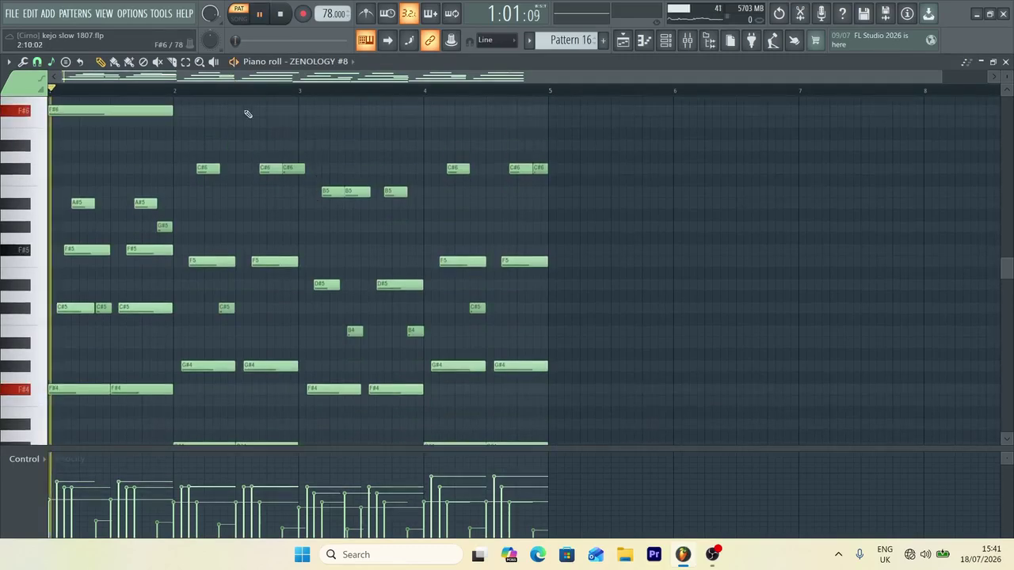
{"action": "scroll", "coordinate": [339, 160], "scroll_direction": "down", "scroll_amount": 3}
{"action": "scroll", "coordinate": [339, 158], "scroll_direction": "up", "scroll_amount": 2}
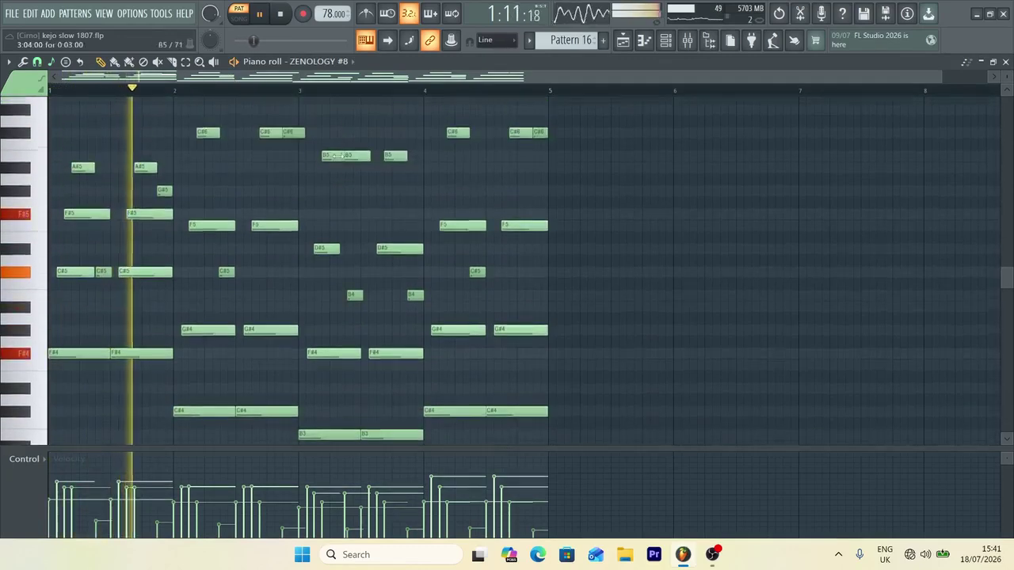
{"action": "scroll", "coordinate": [339, 155], "scroll_direction": "up", "scroll_amount": 1}
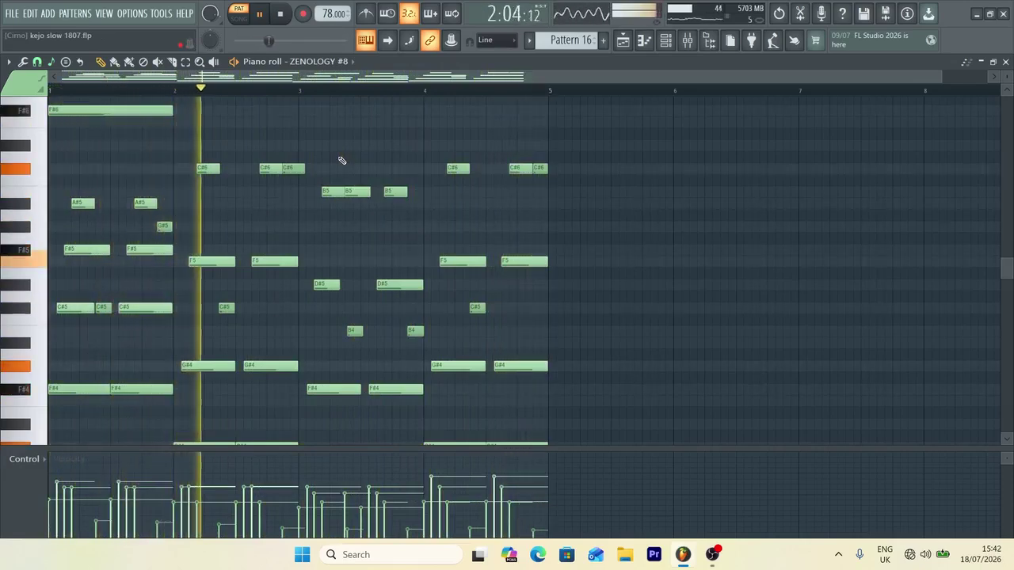
{"action": "scroll", "coordinate": [341, 161], "scroll_direction": "down", "scroll_amount": 4}
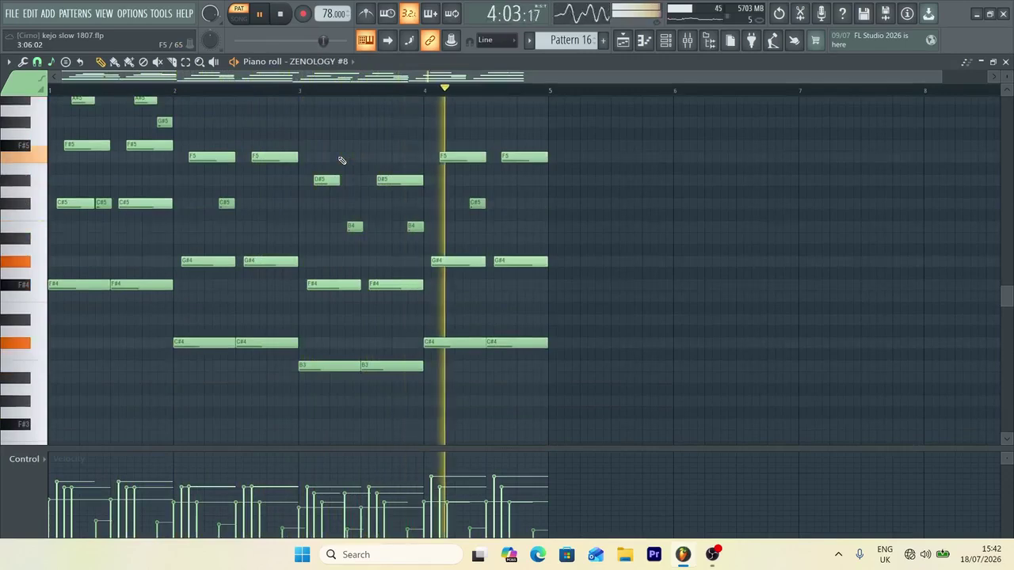
{"action": "scroll", "coordinate": [341, 161], "scroll_direction": "up", "scroll_amount": 3}
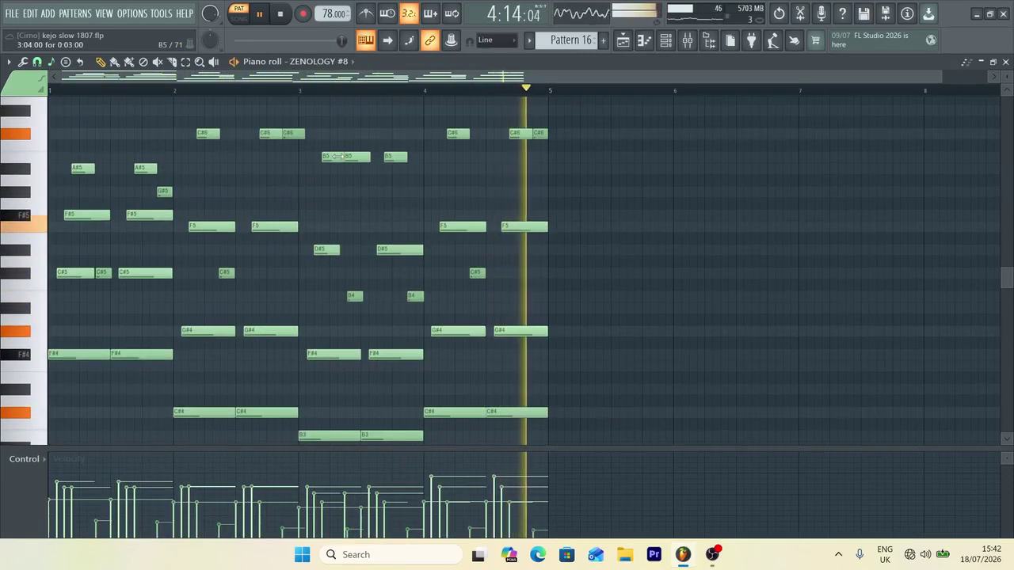
{"action": "key", "text": "space"}
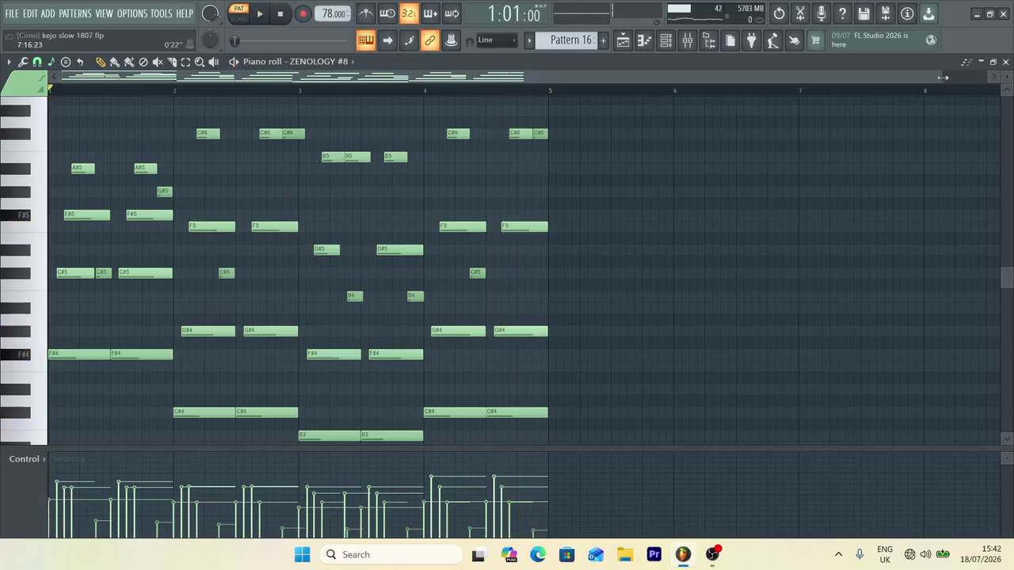
Inspect the opening notes of ZENOLOGY #8 up close and play the pattern from bar 3.
{"action": "left_click_drag", "start_coordinate": [943, 77], "coordinate": [83, 131]}
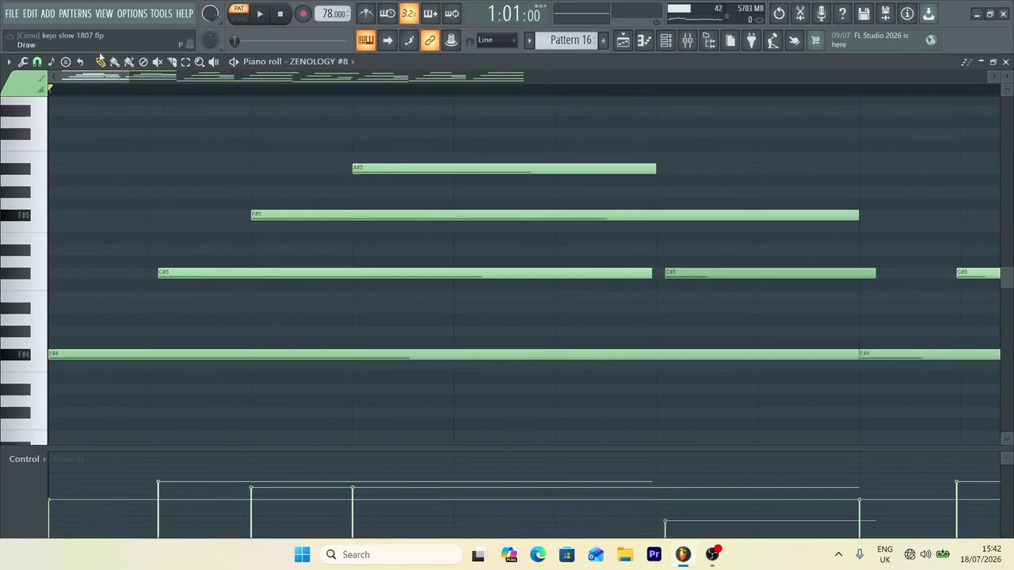
{"action": "left_click_drag", "start_coordinate": [486, 113], "coordinate": [794, 149]}
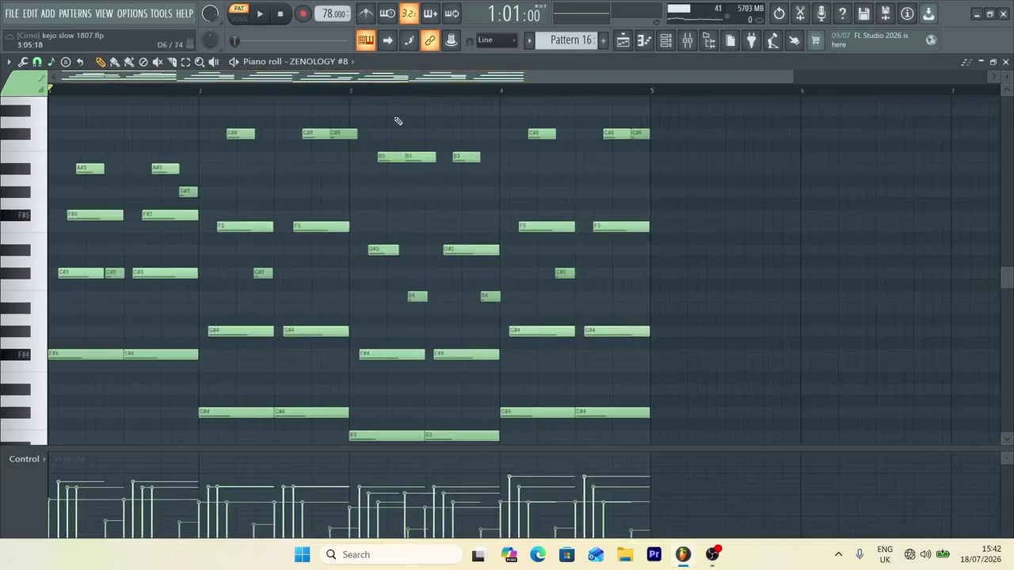
{"action": "left_click", "coordinate": [349, 90]}
{"action": "key", "text": "space"}
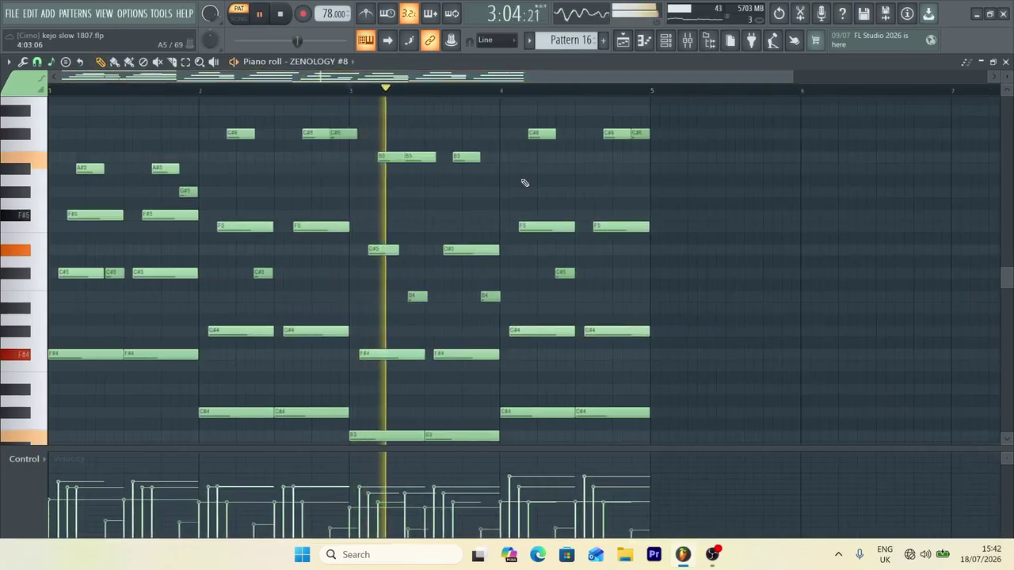
{"action": "key", "text": "space"}
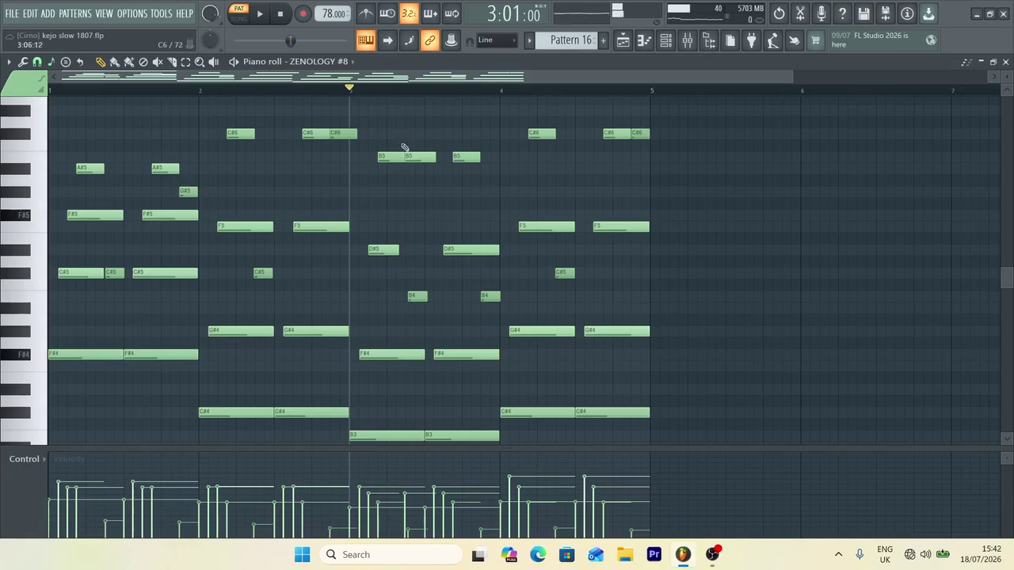
Return to the Playlist, unmute Track 17 and play Pattern 16 with the chords in song mode over bars 5 to 9.
{"action": "left_click", "coordinate": [624, 42]}
{"action": "scroll", "coordinate": [486, 277], "scroll_direction": "up", "scroll_amount": 5}
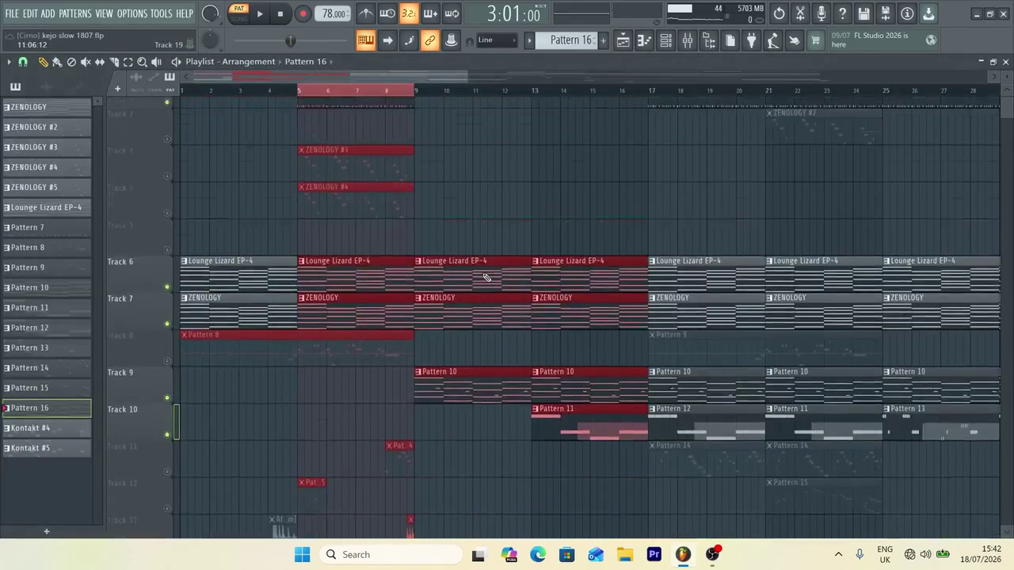
{"action": "scroll", "coordinate": [307, 211], "scroll_direction": "down", "scroll_amount": 4}
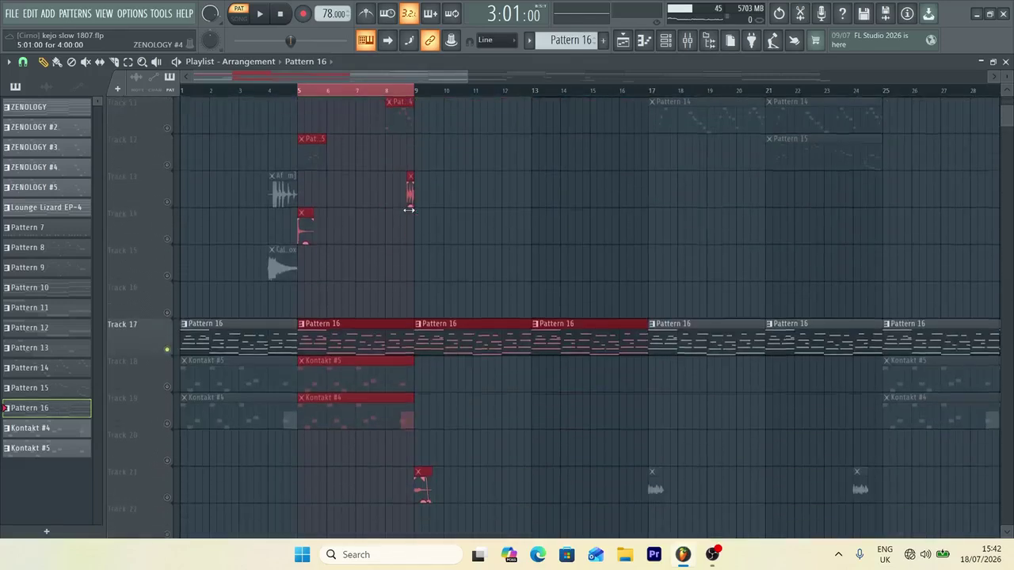
{"action": "scroll", "coordinate": [313, 113], "scroll_direction": "up", "scroll_amount": 1}
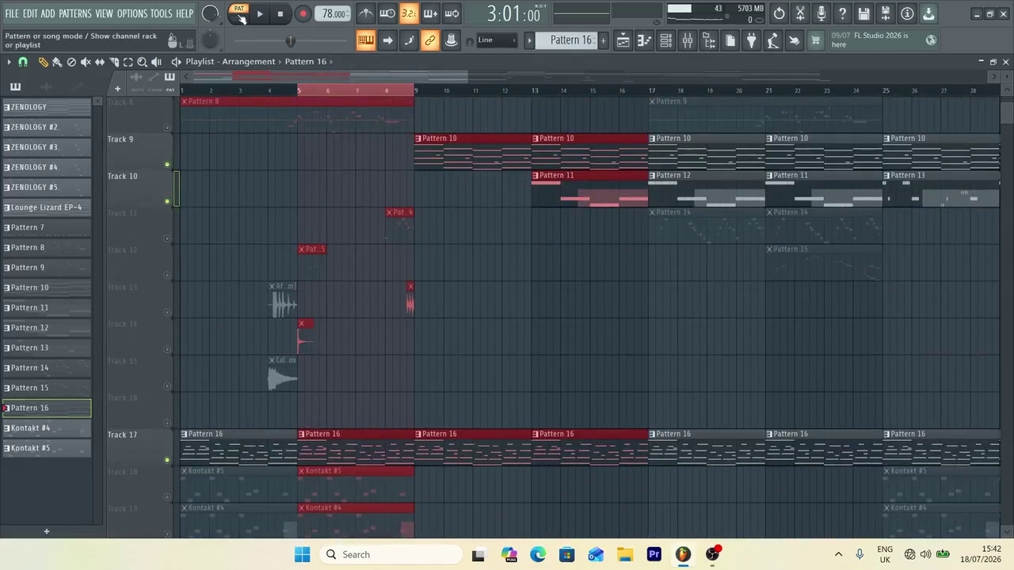
{"action": "key", "text": "space"}
{"action": "scroll", "coordinate": [486, 256], "scroll_direction": "down", "scroll_amount": 1}
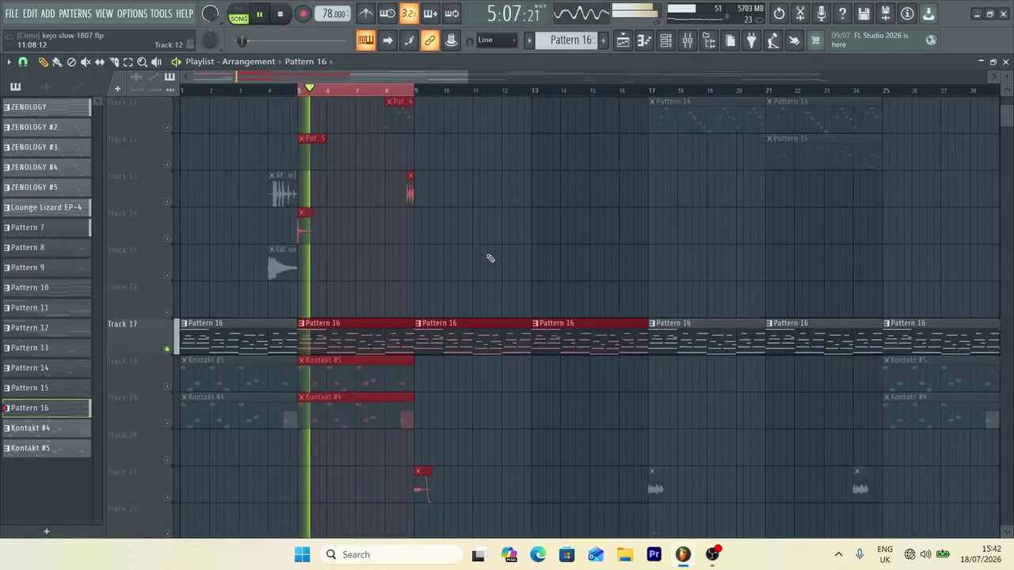
{"action": "scroll", "coordinate": [490, 258], "scroll_direction": "up", "scroll_amount": 2}
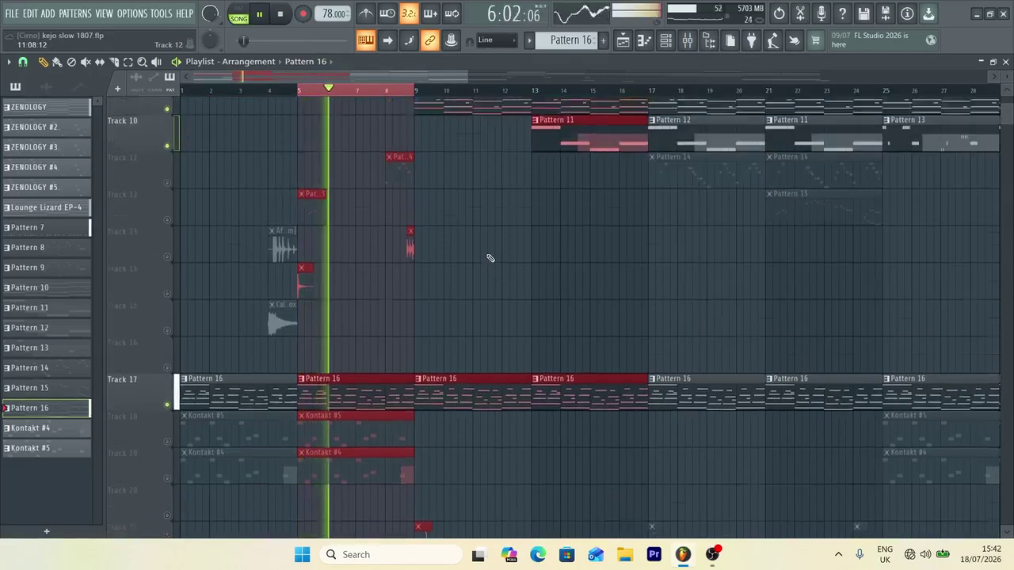
{"action": "scroll", "coordinate": [490, 258], "scroll_direction": "down", "scroll_amount": 2}
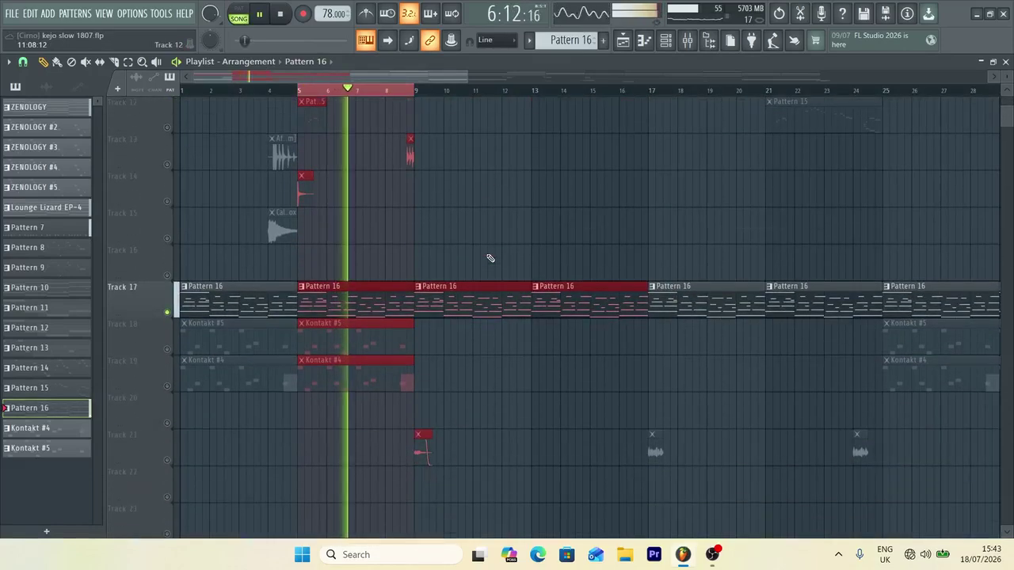
{"action": "scroll", "coordinate": [490, 259], "scroll_direction": "up", "scroll_amount": 3}
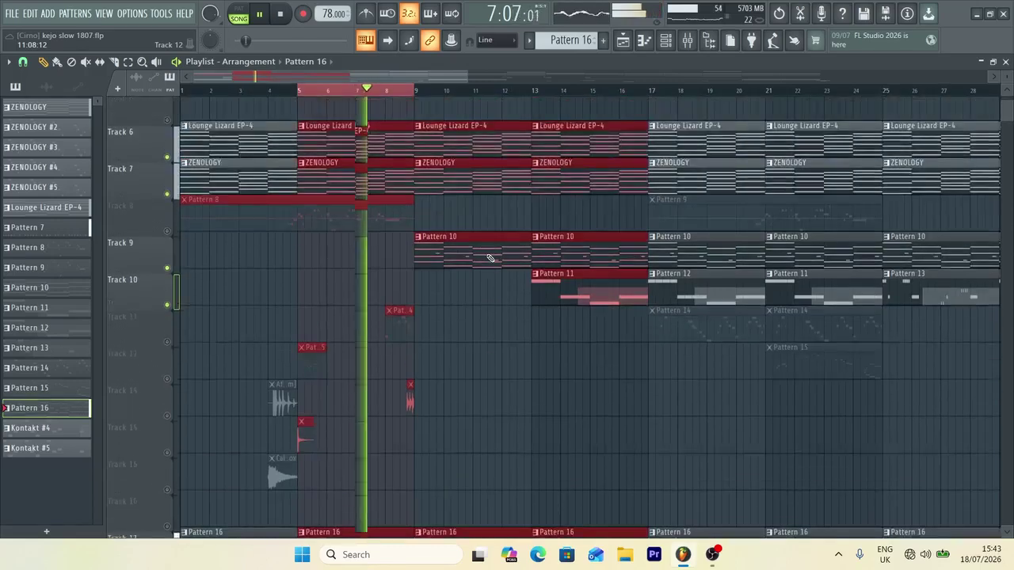
{"action": "scroll", "coordinate": [490, 258], "scroll_direction": "down", "scroll_amount": 2}
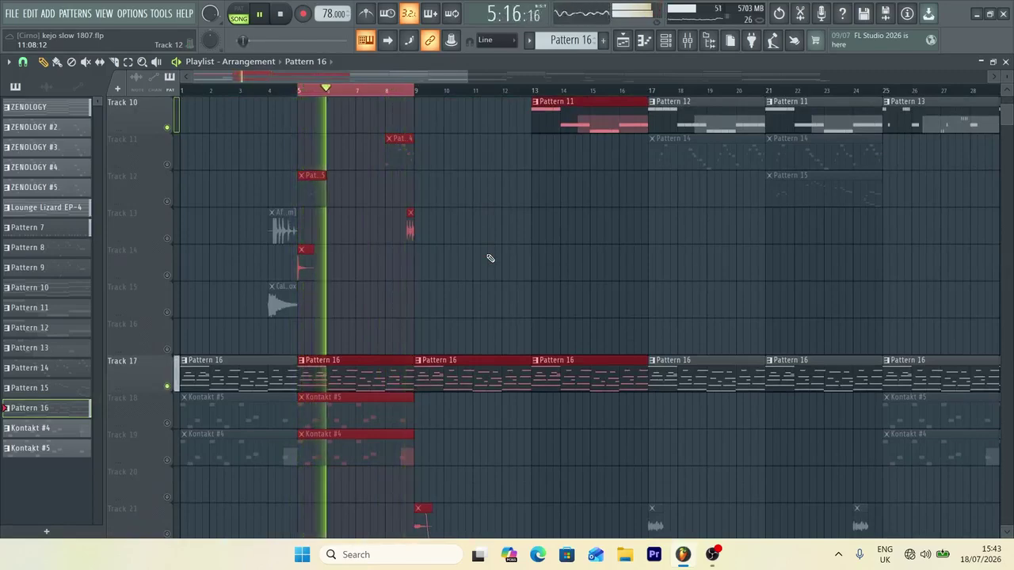
{"action": "key", "text": "space"}
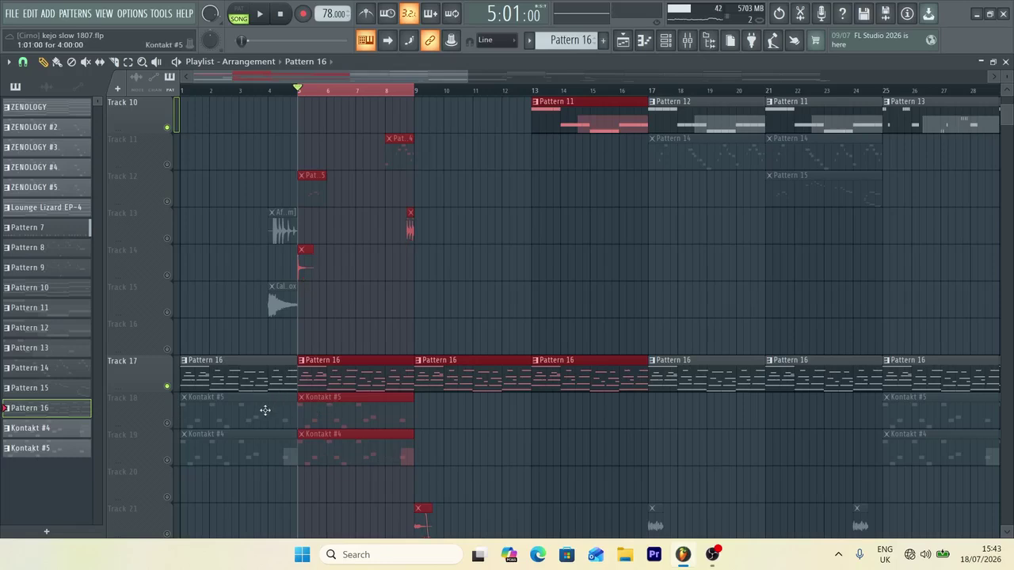
Unmute Track 18 and play its Kontakt #5 notes alone in the Piano roll before returning to the Playlist.
{"action": "scroll", "coordinate": [397, 407], "scroll_direction": "up", "scroll_amount": 1}
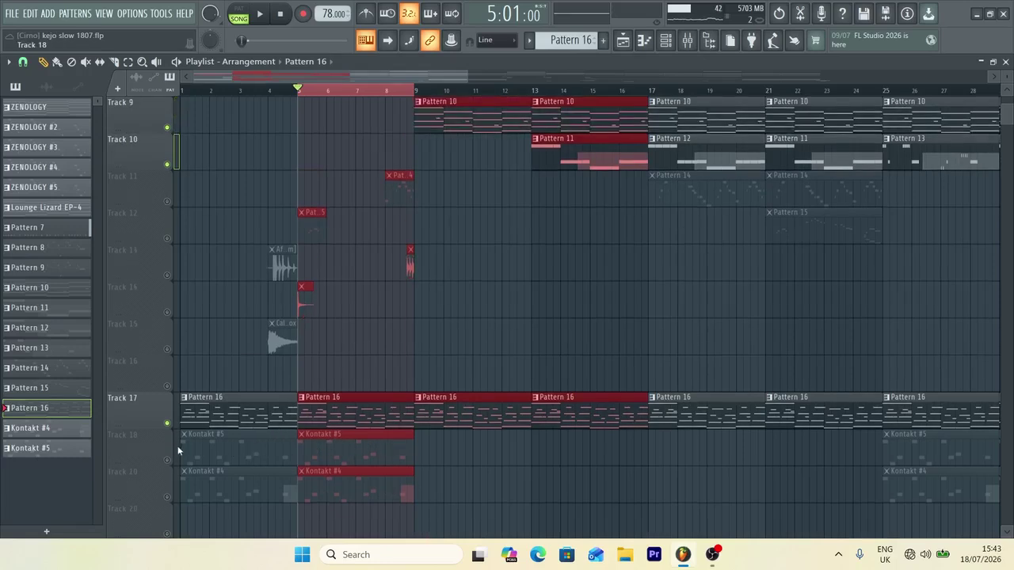
{"action": "left_click", "coordinate": [167, 461]}
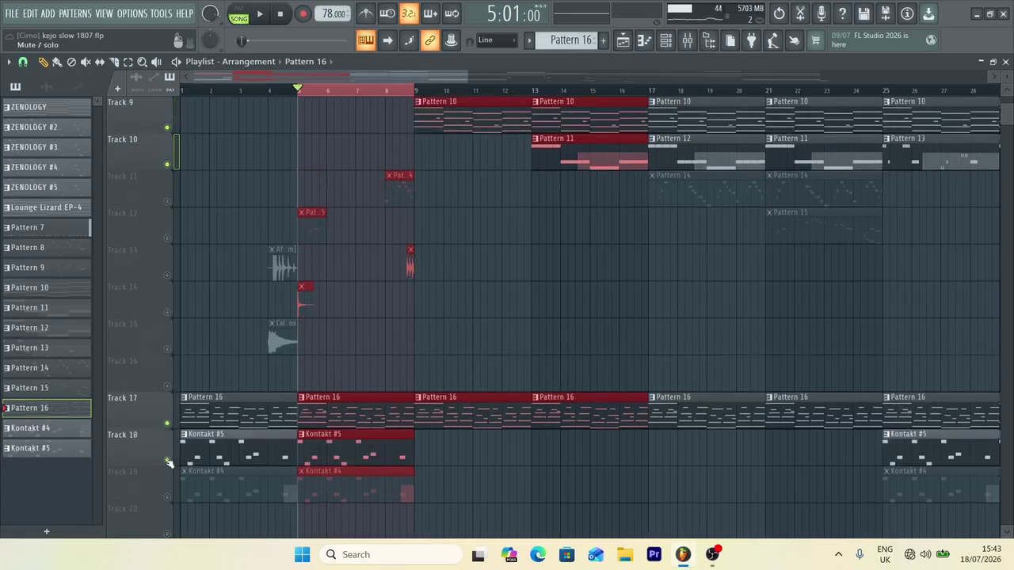
{"action": "double_click", "coordinate": [334, 454]}
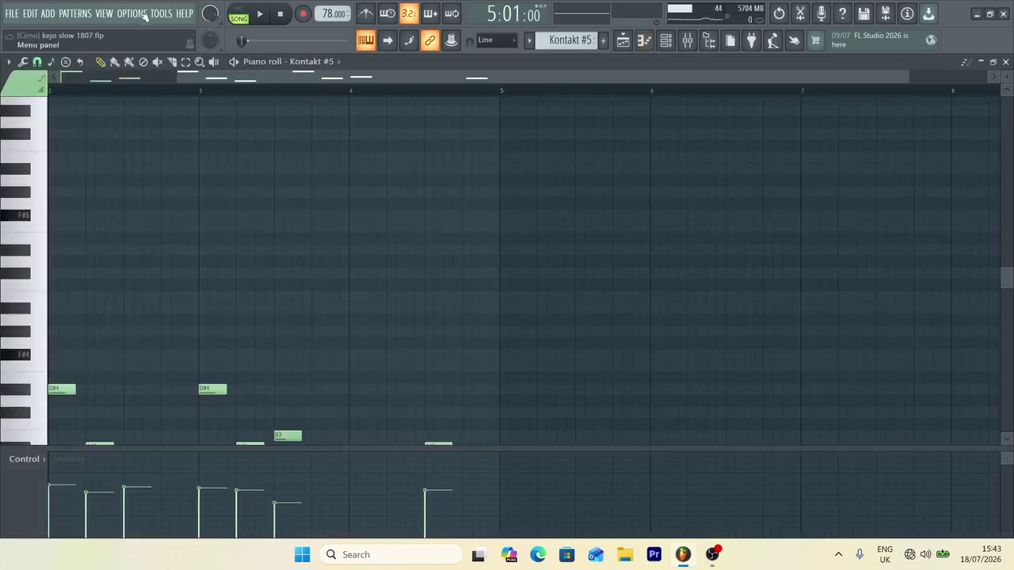
{"action": "left_click_drag", "start_coordinate": [305, 75], "coordinate": [184, 76]}
{"action": "key", "text": "space"}
{"action": "scroll", "coordinate": [492, 249], "scroll_direction": "down", "scroll_amount": 4}
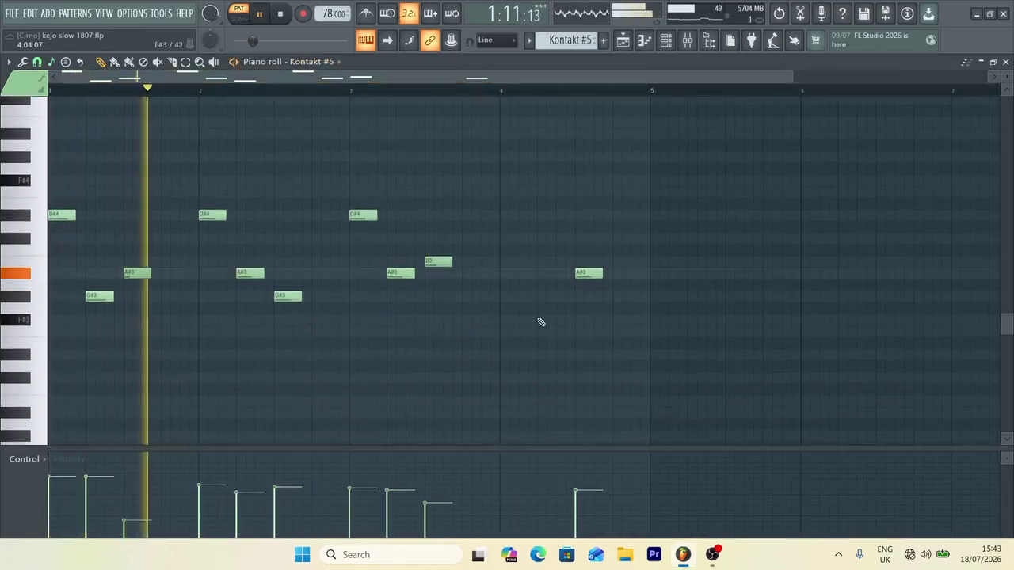
{"action": "scroll", "coordinate": [583, 274], "scroll_direction": "up", "scroll_amount": 3}
{"action": "scroll", "coordinate": [586, 274], "scroll_direction": "down", "scroll_amount": 4}
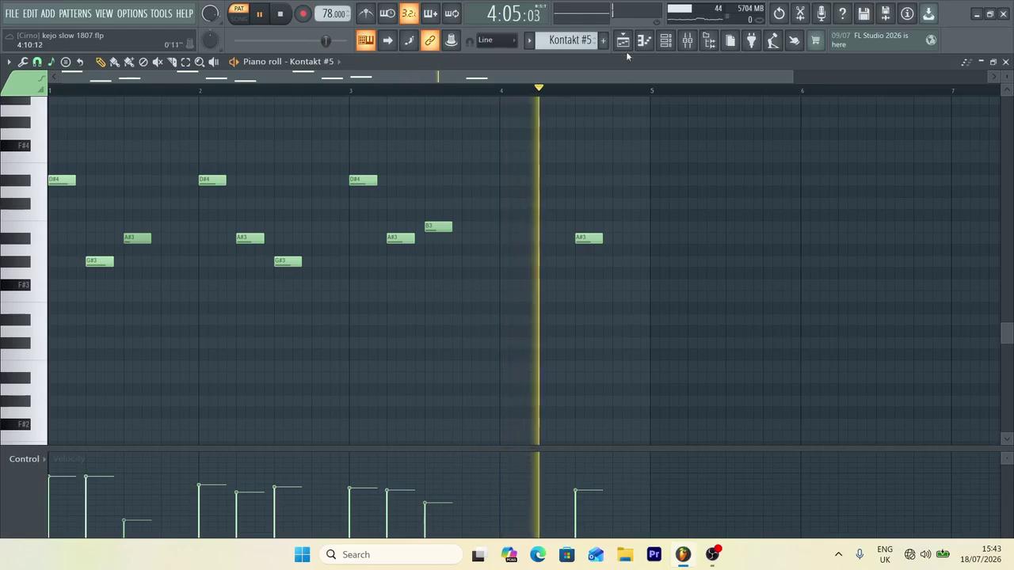
{"action": "key", "text": "space"}
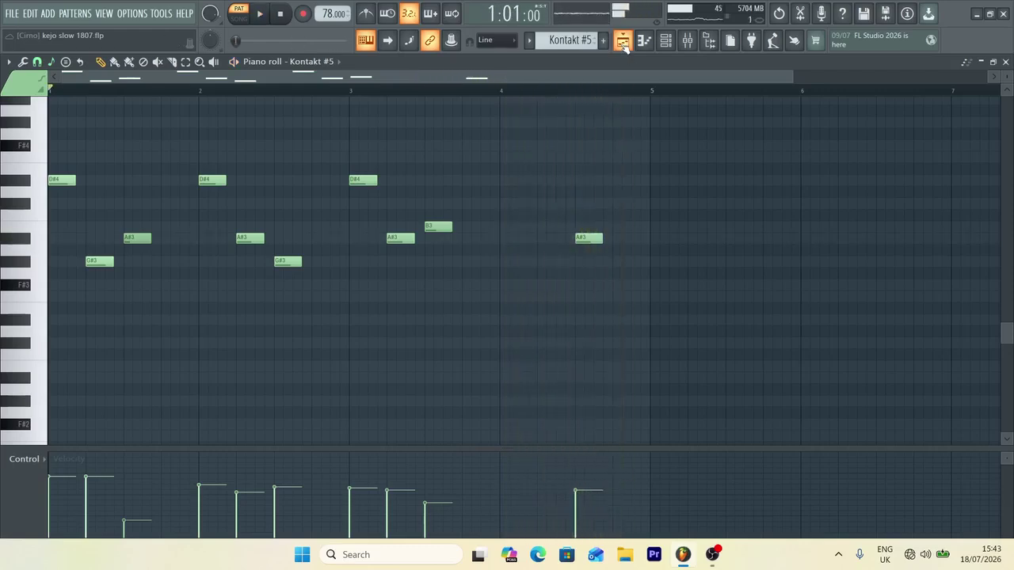
{"action": "left_click", "coordinate": [624, 46]}
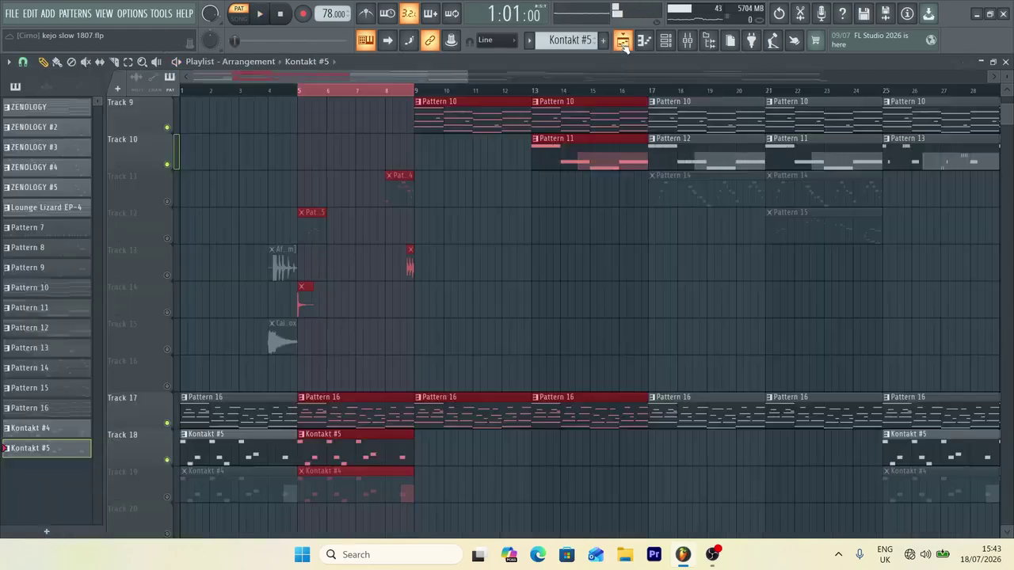
Unmute Track 19 and play Kontakt #4 and Kontakt #5 with Pattern 16 and the chords in song mode over bars 5 to 9.
{"action": "left_click", "coordinate": [168, 497]}
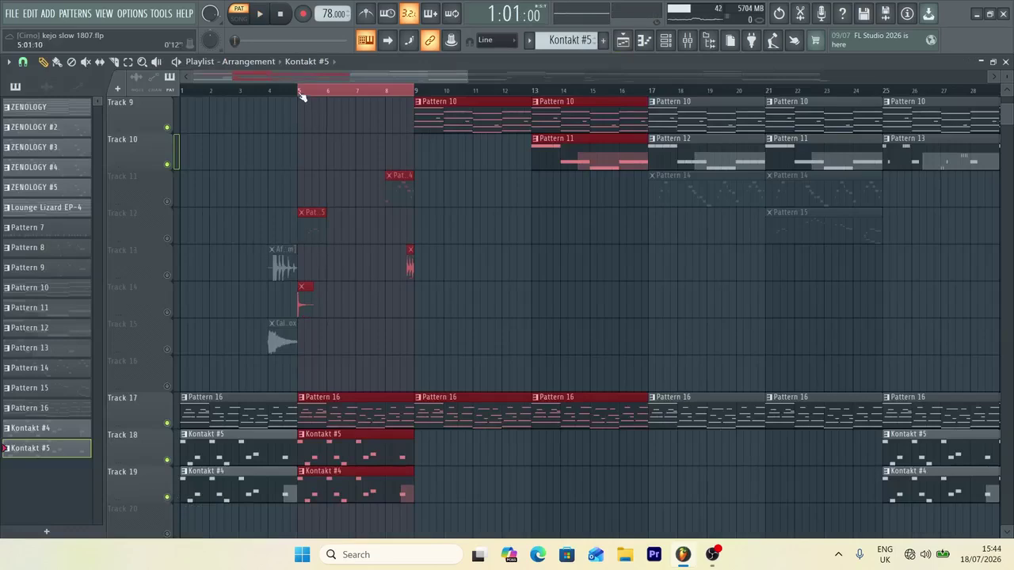
{"action": "key", "text": "space"}
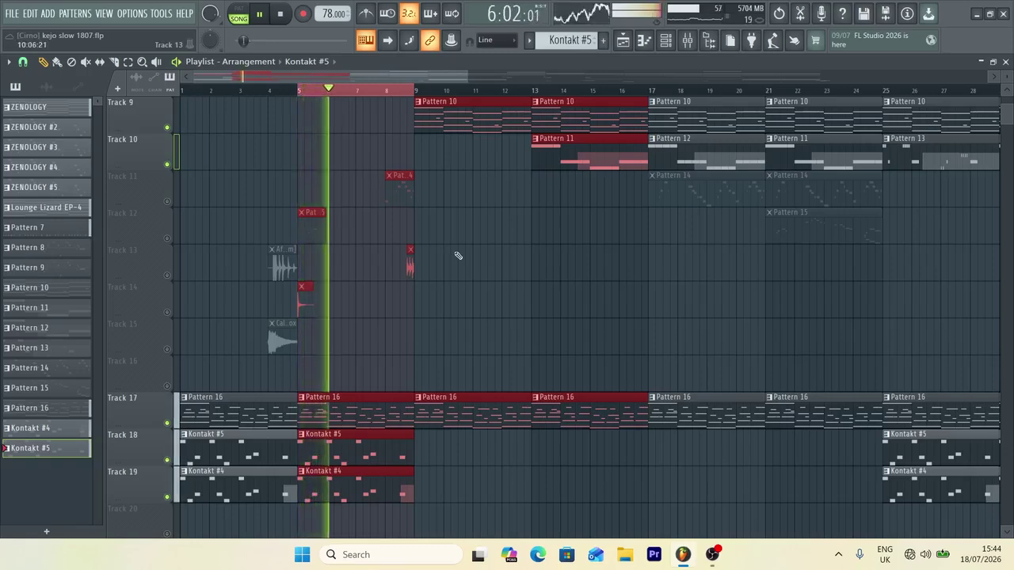
{"action": "scroll", "coordinate": [457, 255], "scroll_direction": "down", "scroll_amount": 8}
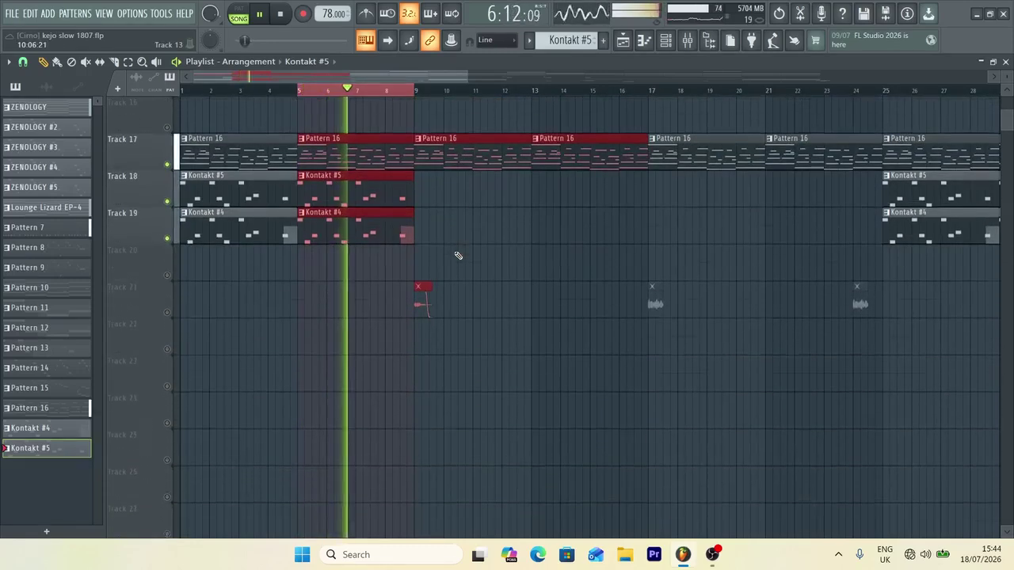
{"action": "scroll", "coordinate": [458, 255], "scroll_direction": "up", "scroll_amount": 15}
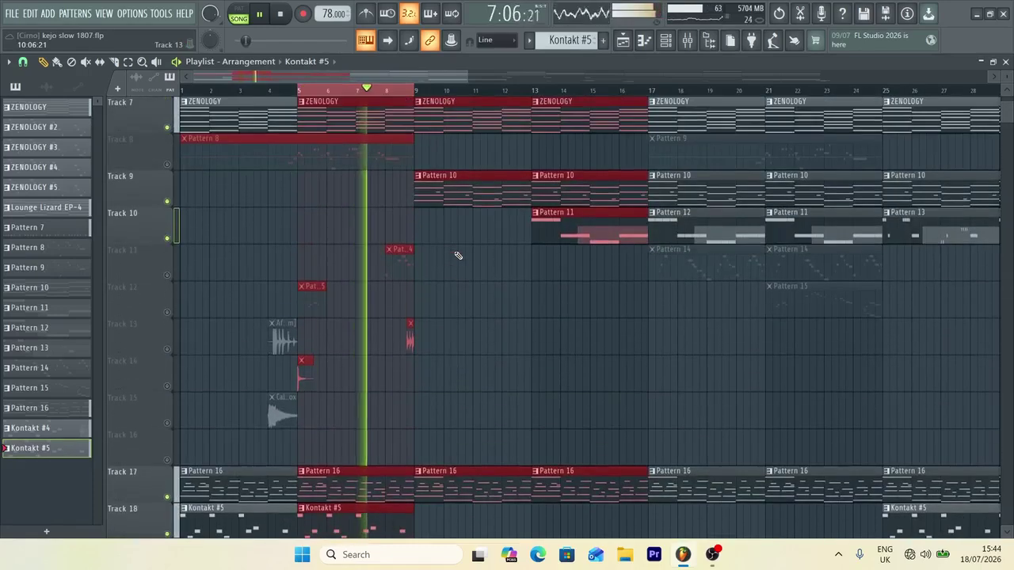
{"action": "scroll", "coordinate": [458, 255], "scroll_direction": "down", "scroll_amount": 4}
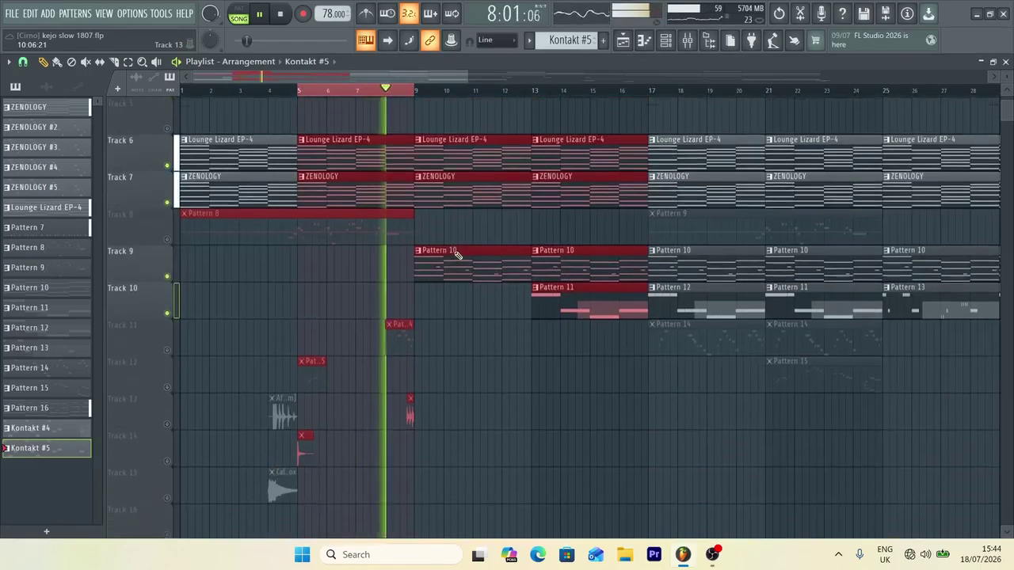
Clear the time selection over bars 5 to 9, unmute all the tracks and play the song from bar 1.
{"action": "scroll", "coordinate": [458, 255], "scroll_direction": "down", "scroll_amount": 4}
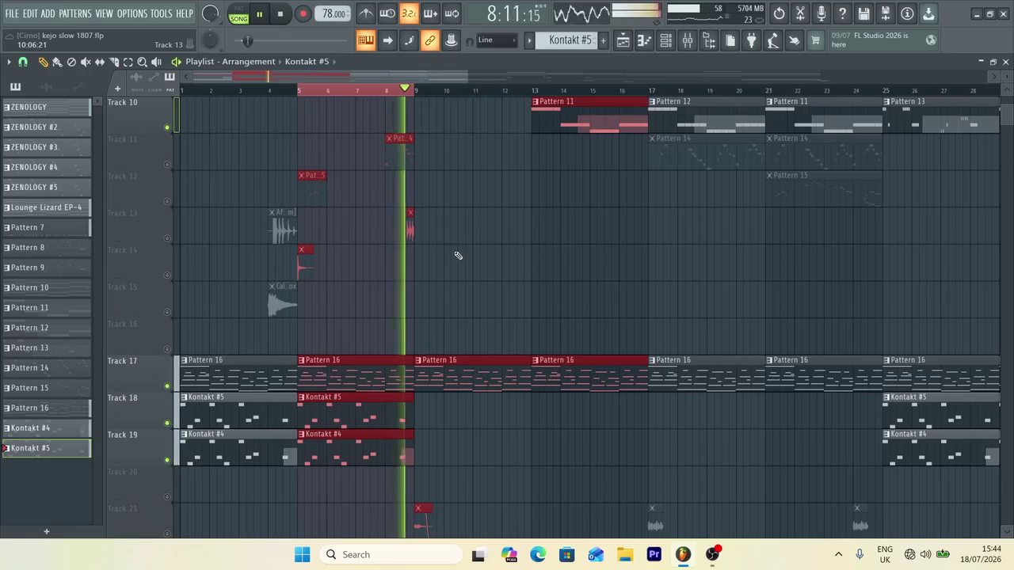
{"action": "key", "text": "space"}
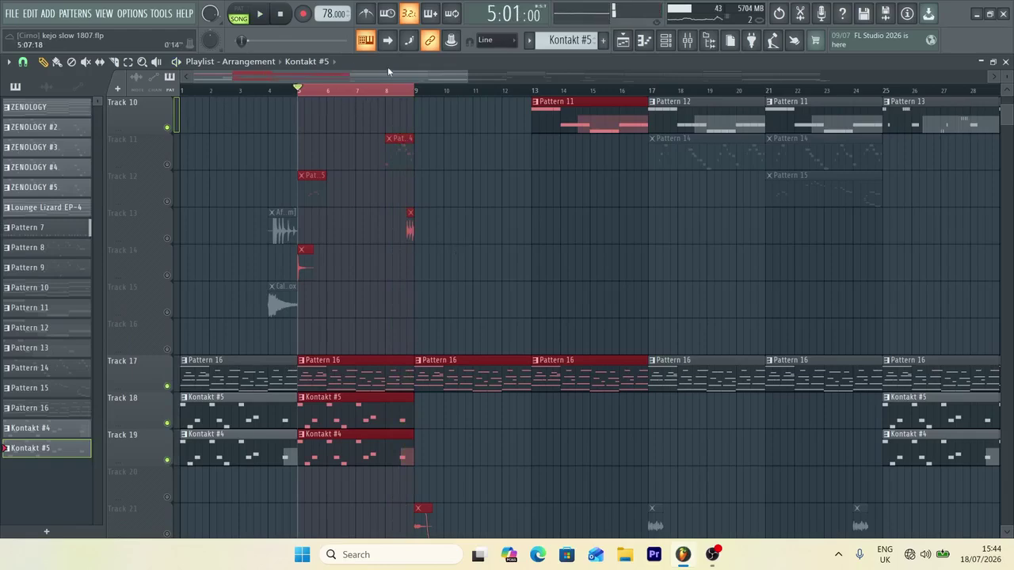
{"action": "scroll", "coordinate": [374, 91], "scroll_direction": "down", "scroll_amount": 3}
{"action": "left_click_drag", "start_coordinate": [834, 80], "coordinate": [409, 80]}
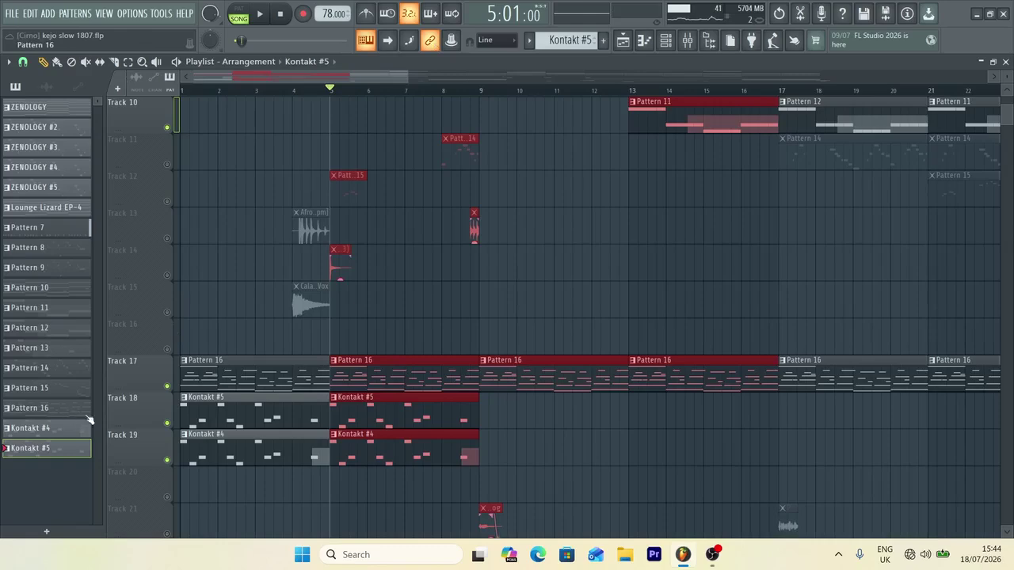
{"action": "key", "text": "space"}
Examine the full arrangement from Track 1 down to Track 22 with shorter track rows during playback.
{"action": "scroll", "coordinate": [550, 197], "scroll_direction": "up", "scroll_amount": 3}
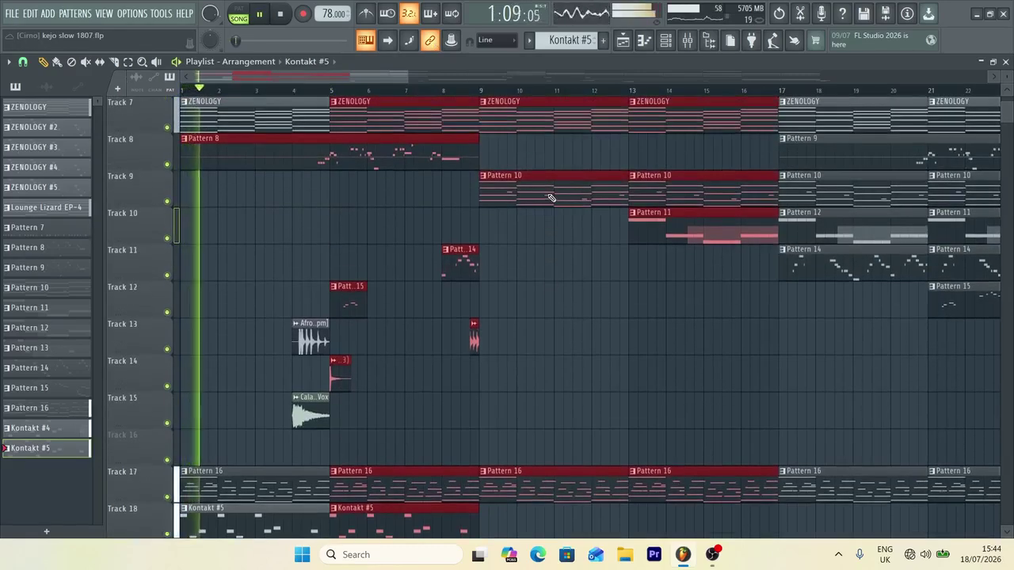
{"action": "scroll", "coordinate": [551, 197], "scroll_direction": "up", "scroll_amount": 6}
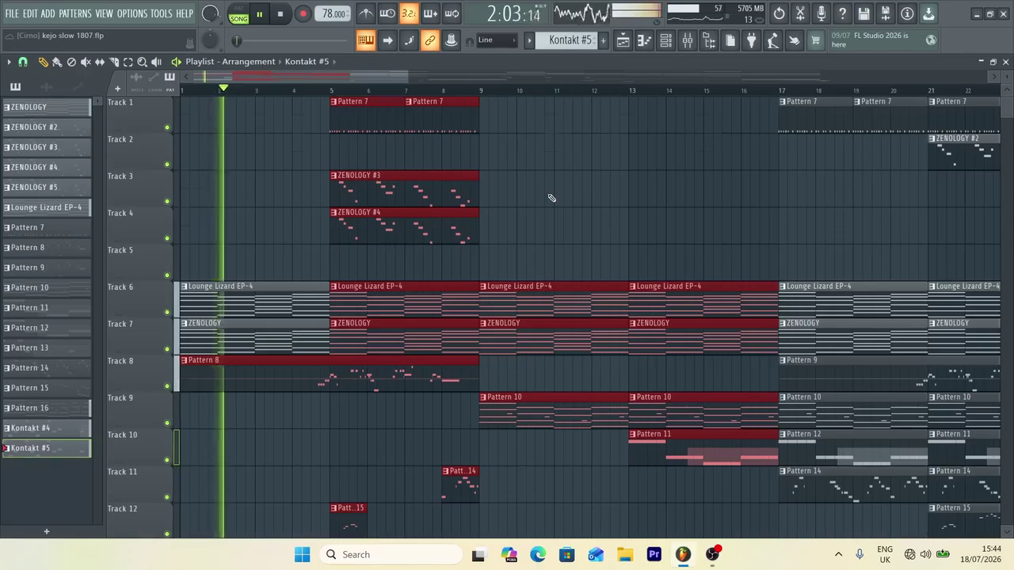
{"action": "scroll", "coordinate": [550, 197], "scroll_direction": "down", "scroll_amount": 6}
{"action": "mouse_move", "coordinate": [1008, 75]}
{"action": "left_mouse_down"}
{"action": "mouse_move", "coordinate": [1008, 105]}
{"action": "mouse_move", "coordinate": [1008, 77]}
{"action": "left_mouse_up"}
{"action": "scroll", "coordinate": [669, 217], "scroll_direction": "up", "scroll_amount": 5}
{"action": "scroll", "coordinate": [669, 217], "scroll_direction": "up", "scroll_amount": 1}
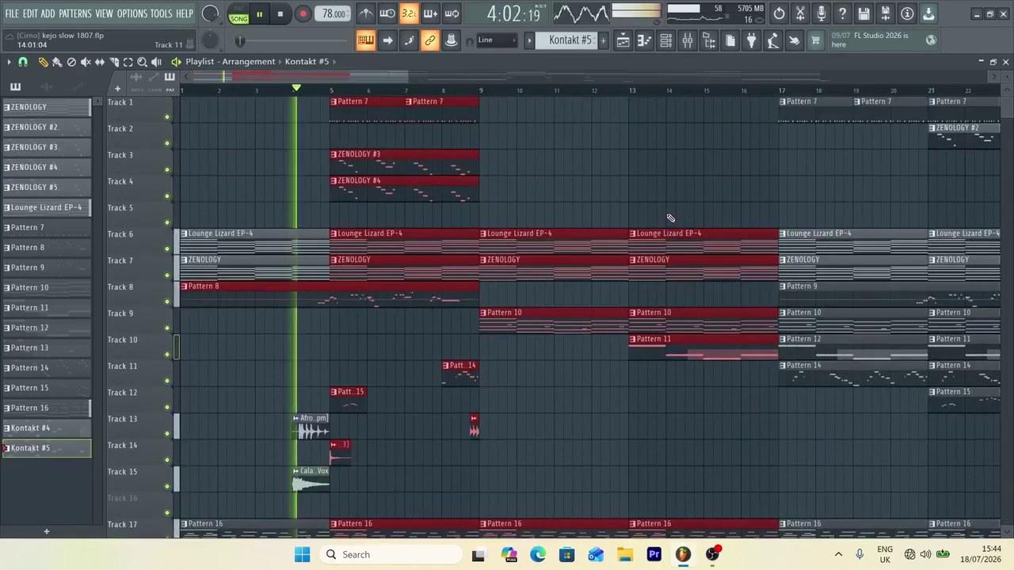
{"action": "scroll", "coordinate": [669, 217], "scroll_direction": "down", "scroll_amount": 5}
{"action": "scroll", "coordinate": [669, 217], "scroll_direction": "down", "scroll_amount": 1}
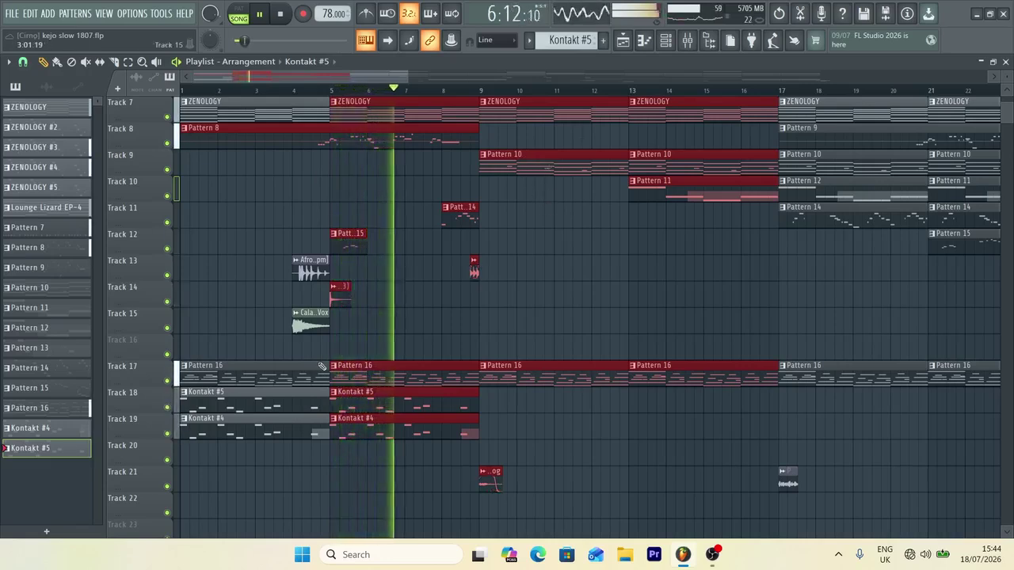
Mute the Kontakt #5 clip at bar 5 on Track 18 and play the Kontakt #4 notes alone in the Piano roll.
{"action": "left_click", "coordinate": [601, 453], "text": "ctrl"}
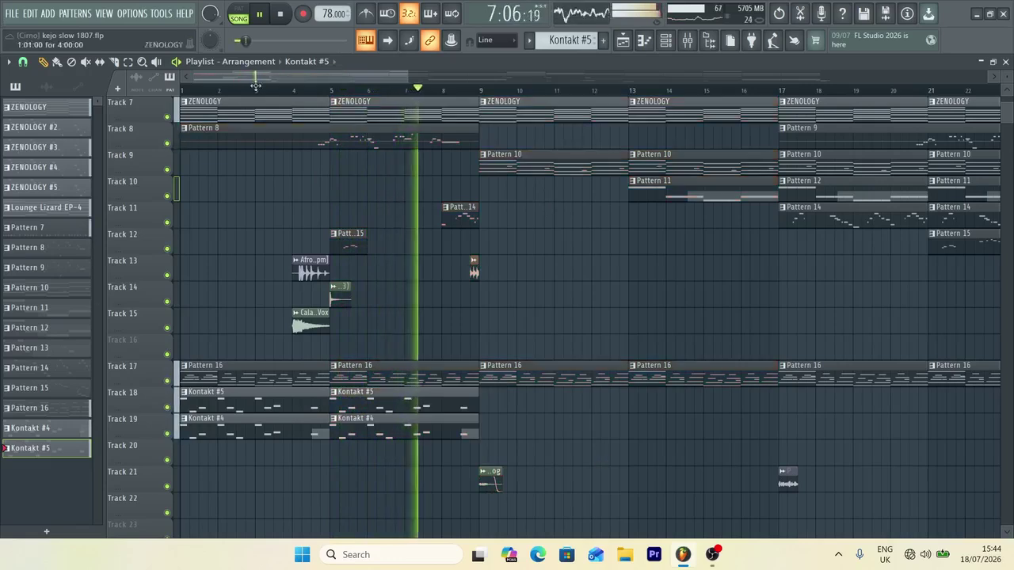
{"action": "left_click", "coordinate": [89, 63]}
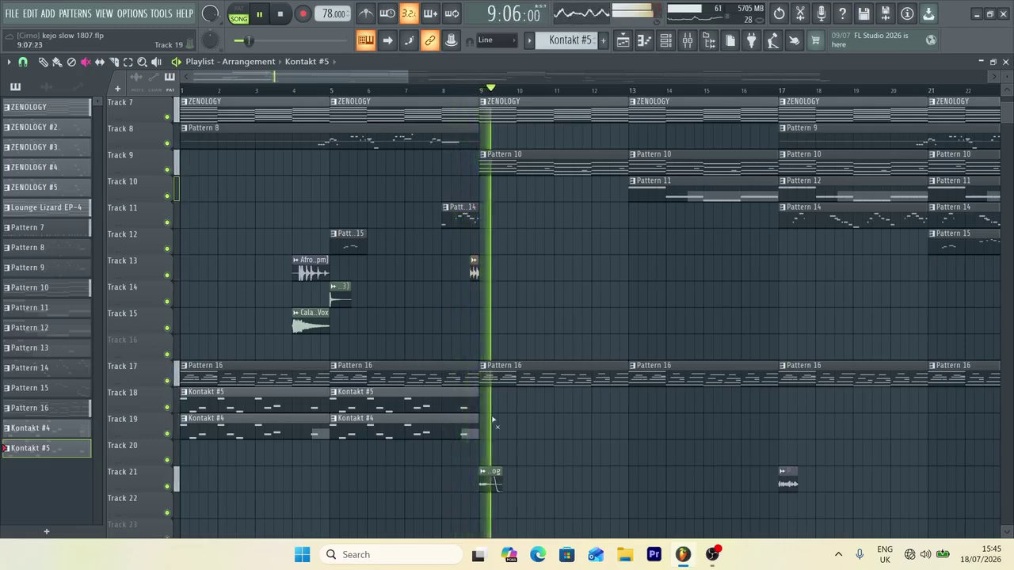
{"action": "key", "text": "space"}
{"action": "left_click", "coordinate": [422, 402]}
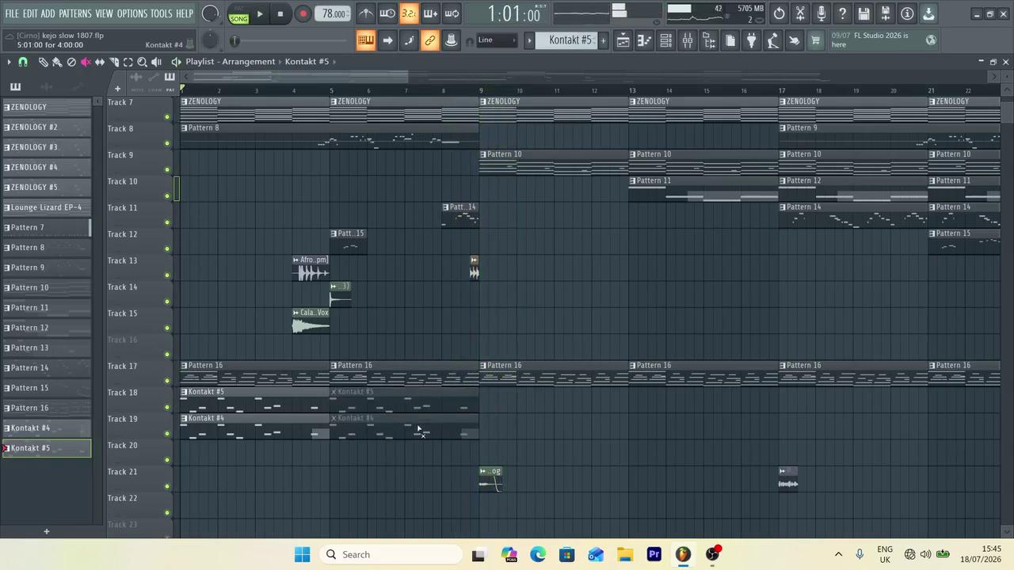
{"action": "double_click", "coordinate": [420, 430]}
{"action": "key", "text": "space"}
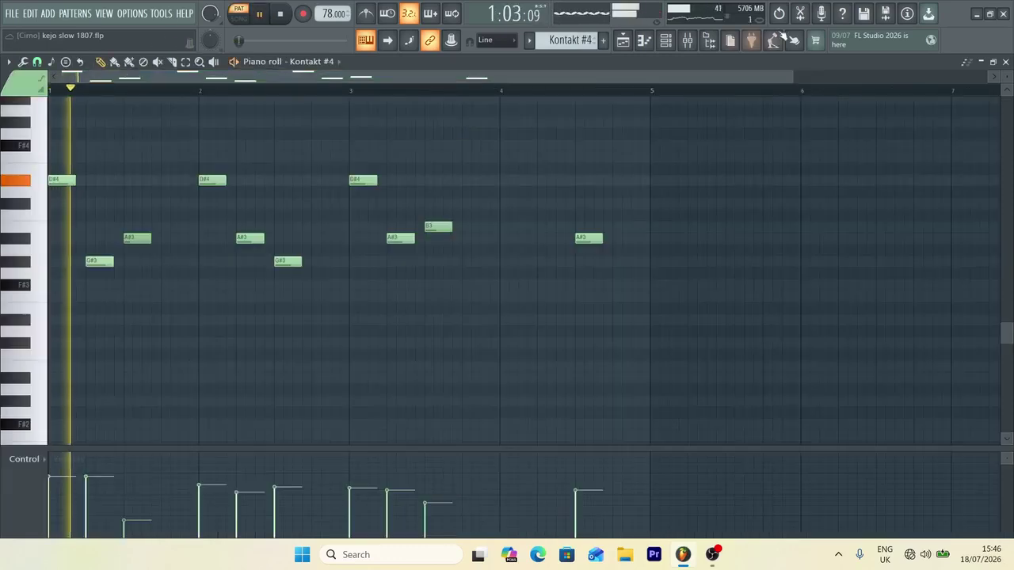
Set the Kontakt #4 mixer track's volume to 61% (-9.7 dB) and return to the Playlist.
{"action": "left_click", "coordinate": [694, 42]}
{"action": "left_click", "coordinate": [858, 402]}
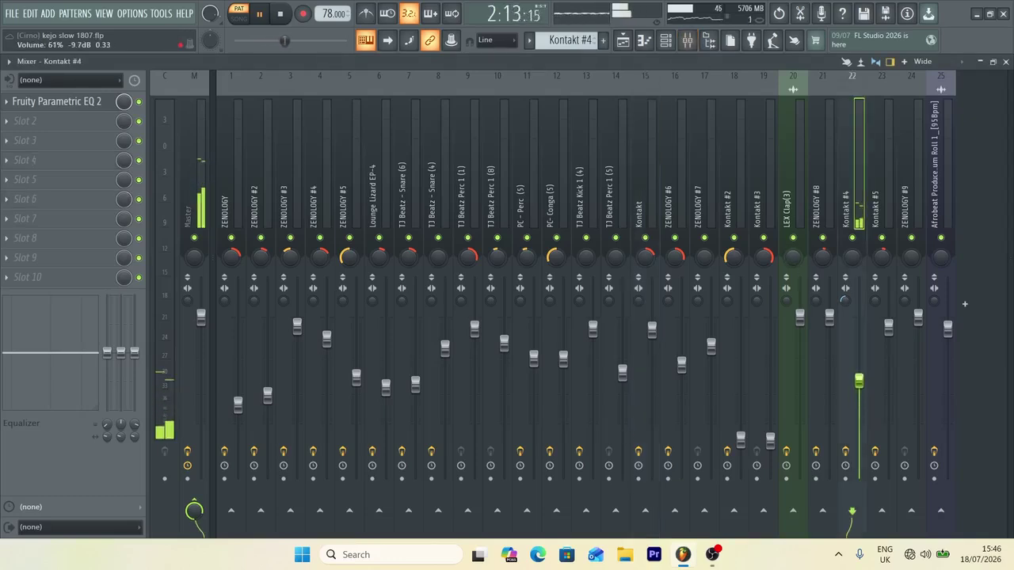
{"action": "left_click", "coordinate": [624, 44]}
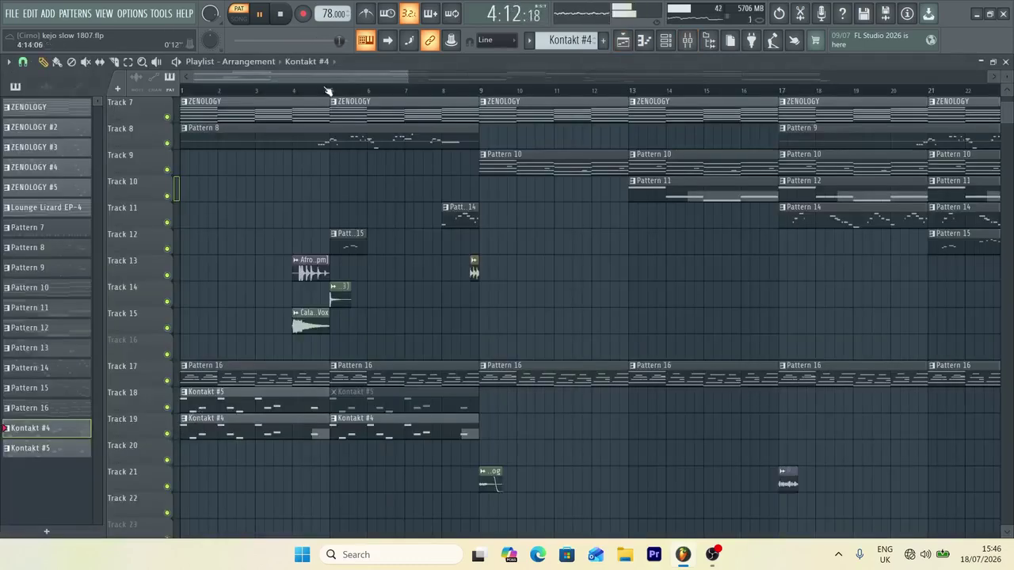
Play the song from bar 1 in song mode and examine the entire arrangement zoomed out.
{"action": "key", "text": "space"}
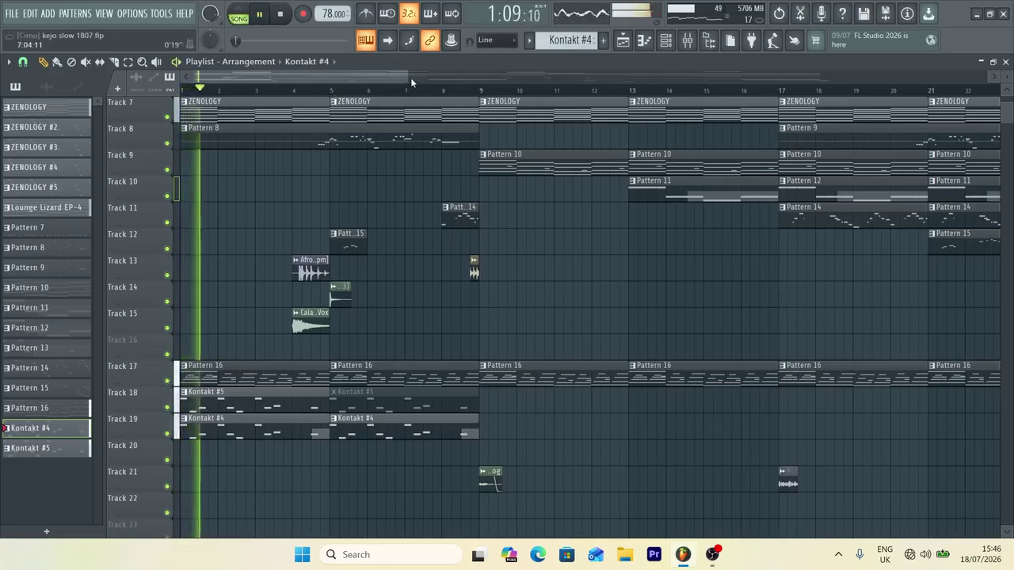
{"action": "left_click_drag", "start_coordinate": [408, 79], "coordinate": [988, 81]}
{"action": "scroll", "coordinate": [955, 185], "scroll_direction": "down", "scroll_amount": 4}
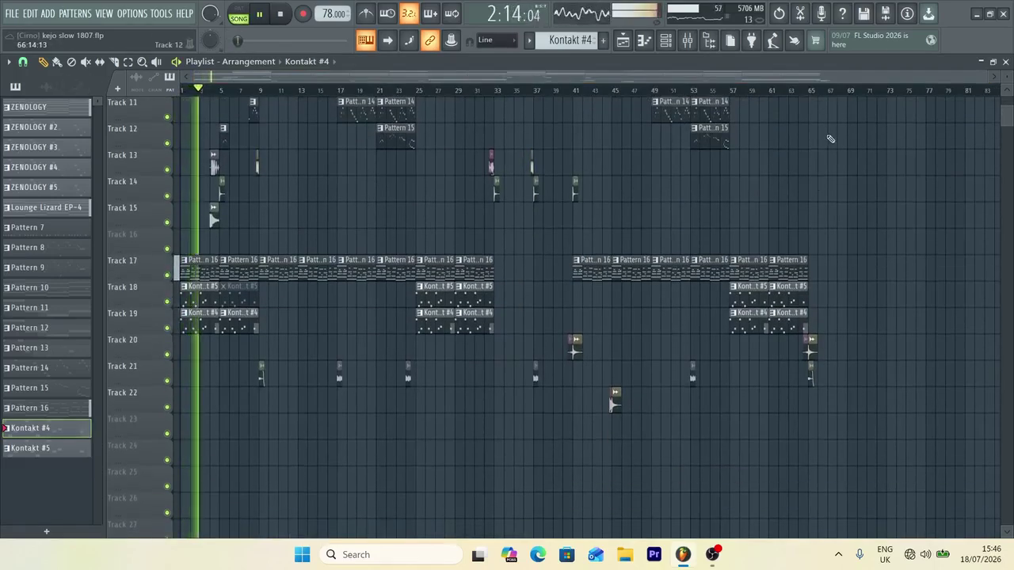
{"action": "scroll", "coordinate": [824, 174], "scroll_direction": "up", "scroll_amount": 5}
{"action": "scroll", "coordinate": [634, 188], "scroll_direction": "down", "scroll_amount": 5}
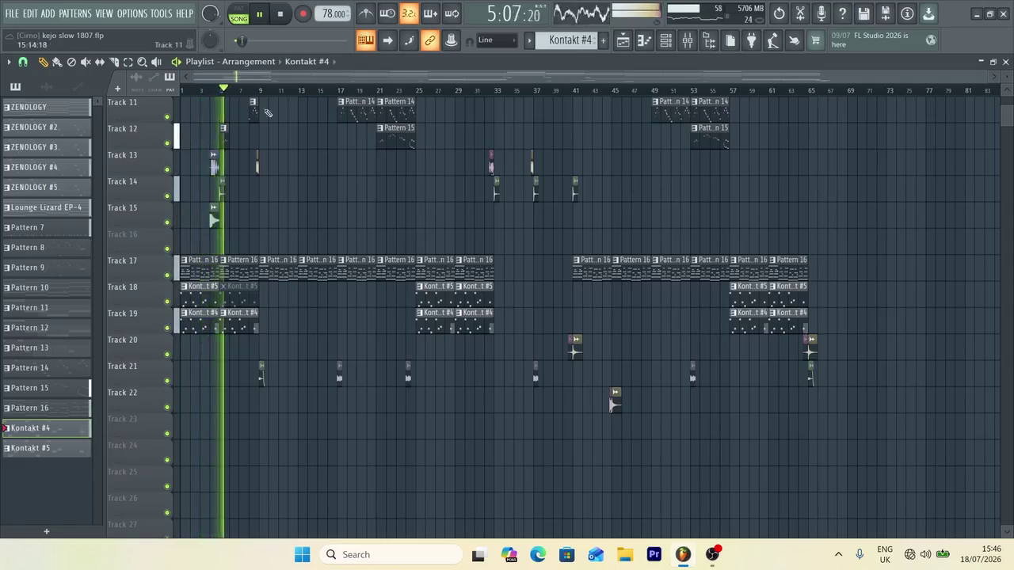
Save the project under its current name.
{"action": "left_click", "coordinate": [12, 14]}
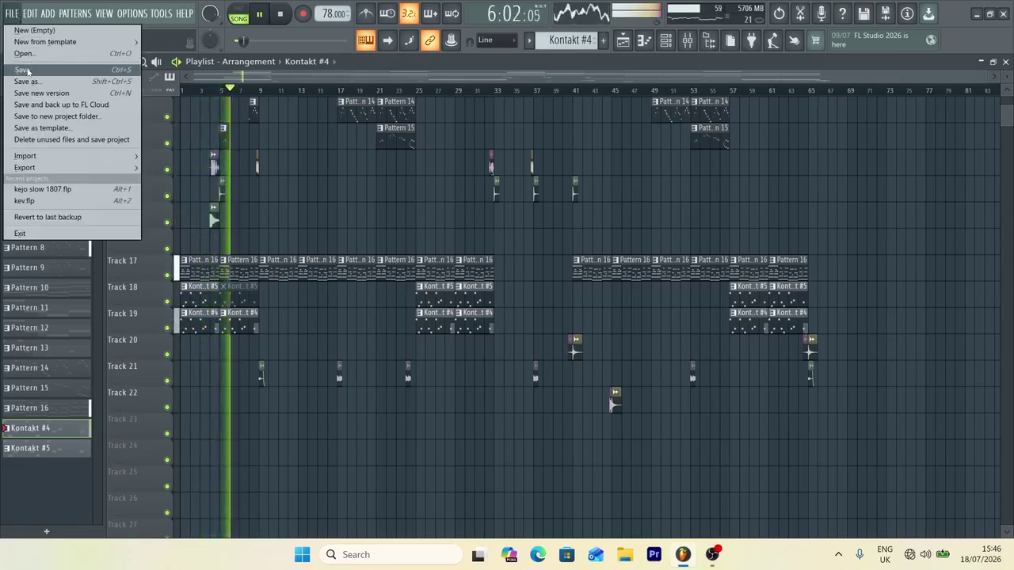
{"action": "left_click", "coordinate": [27, 70]}
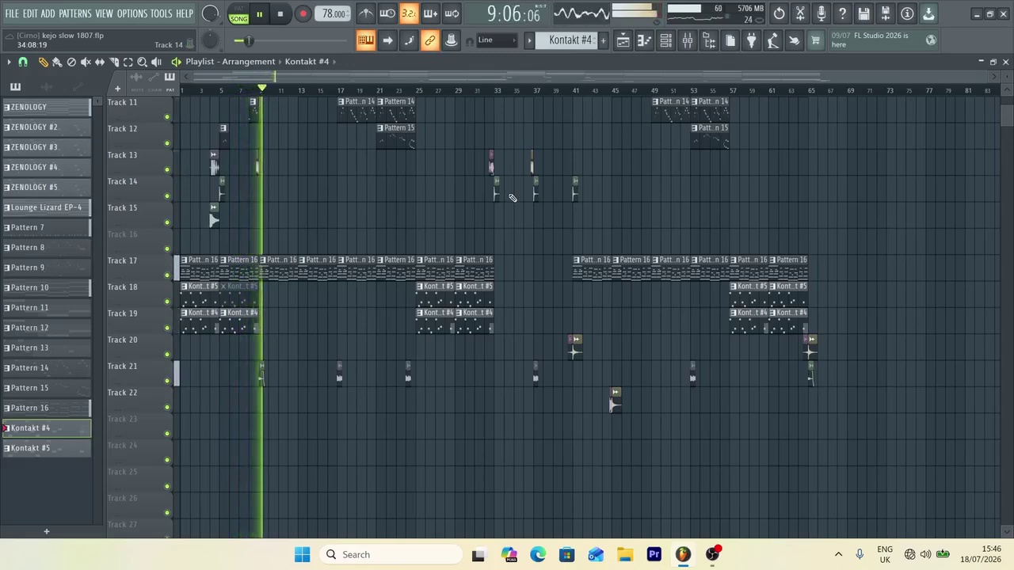
Examine all tracks of the arrangement during playback and undo the removal of the Pattern 7 clips at bar 5 on Track 1.
{"action": "scroll", "coordinate": [616, 174], "scroll_direction": "up", "scroll_amount": 2}
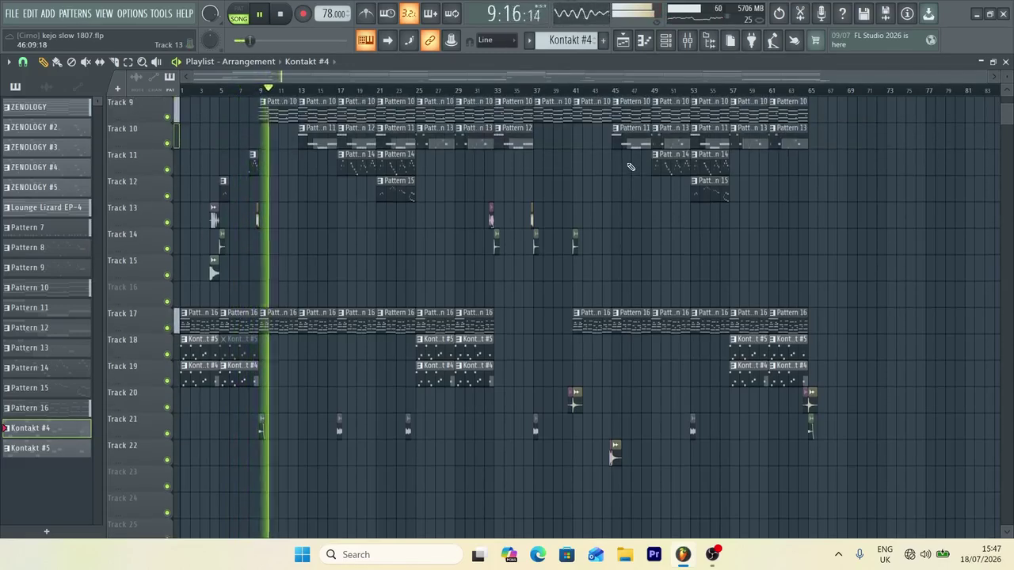
{"action": "scroll", "coordinate": [630, 167], "scroll_direction": "up", "scroll_amount": 4}
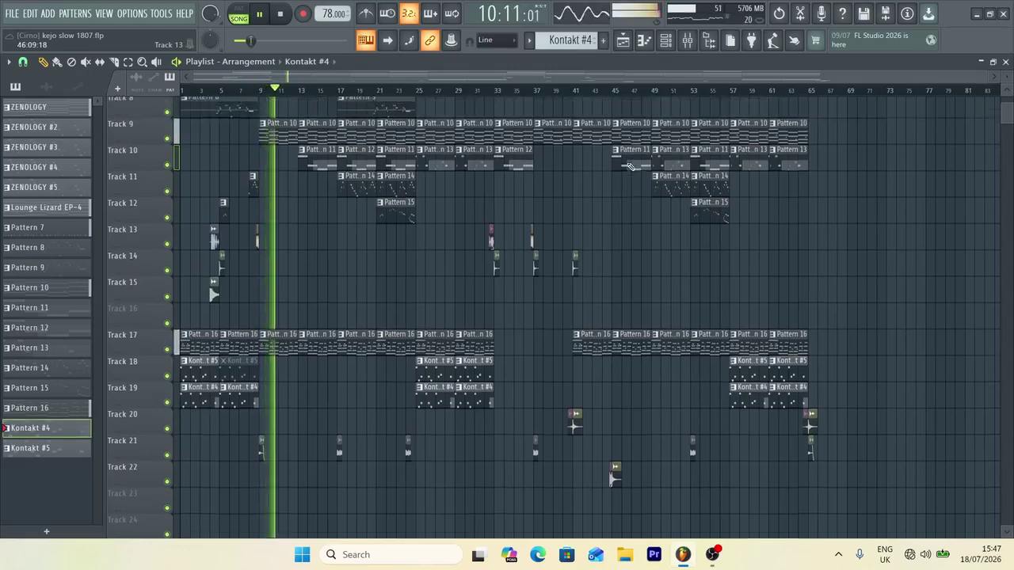
{"action": "scroll", "coordinate": [630, 166], "scroll_direction": "down", "scroll_amount": 7}
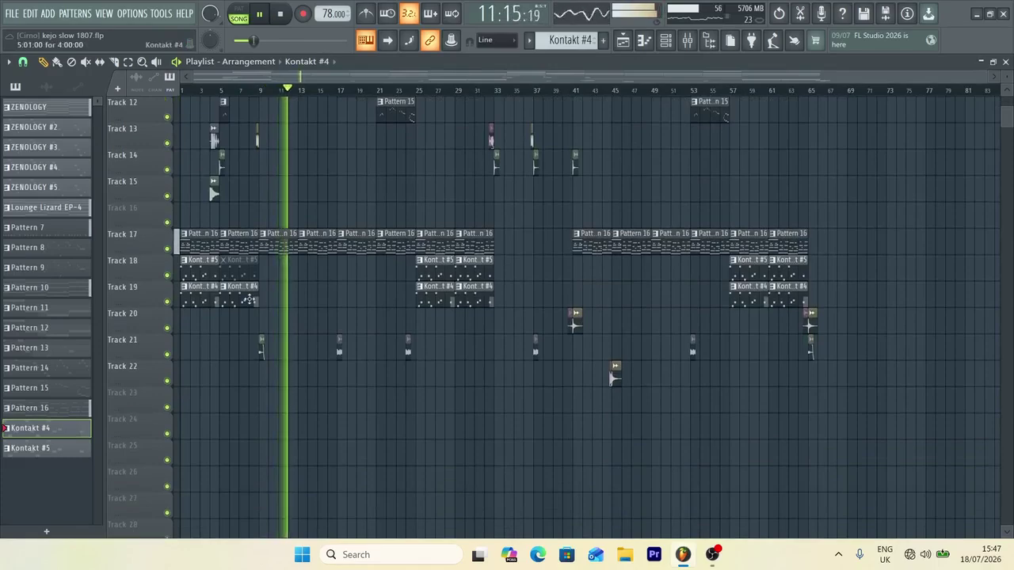
{"action": "scroll", "coordinate": [376, 250], "scroll_direction": "up", "scroll_amount": 10}
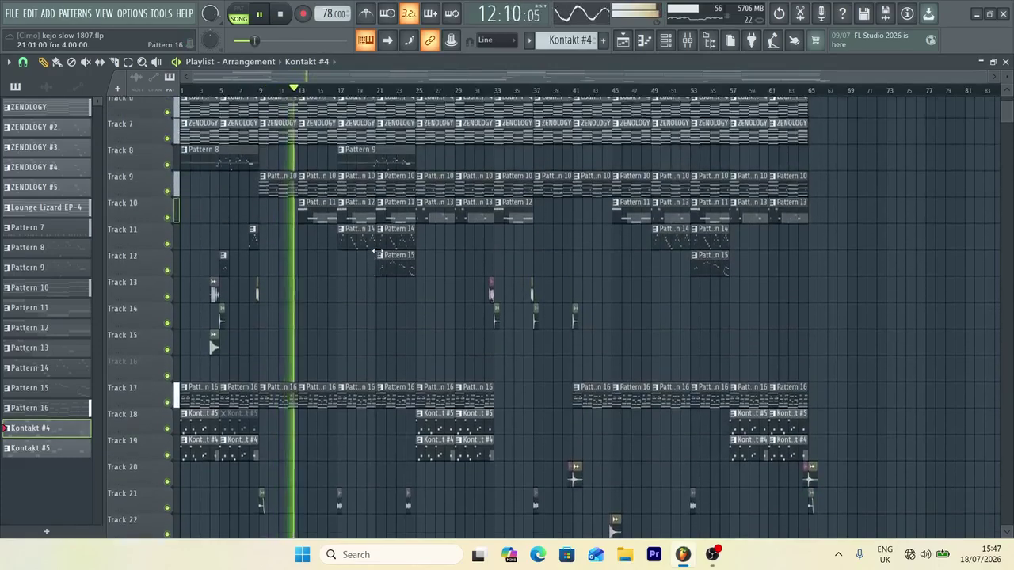
{"action": "scroll", "coordinate": [377, 251], "scroll_direction": "down", "scroll_amount": 8}
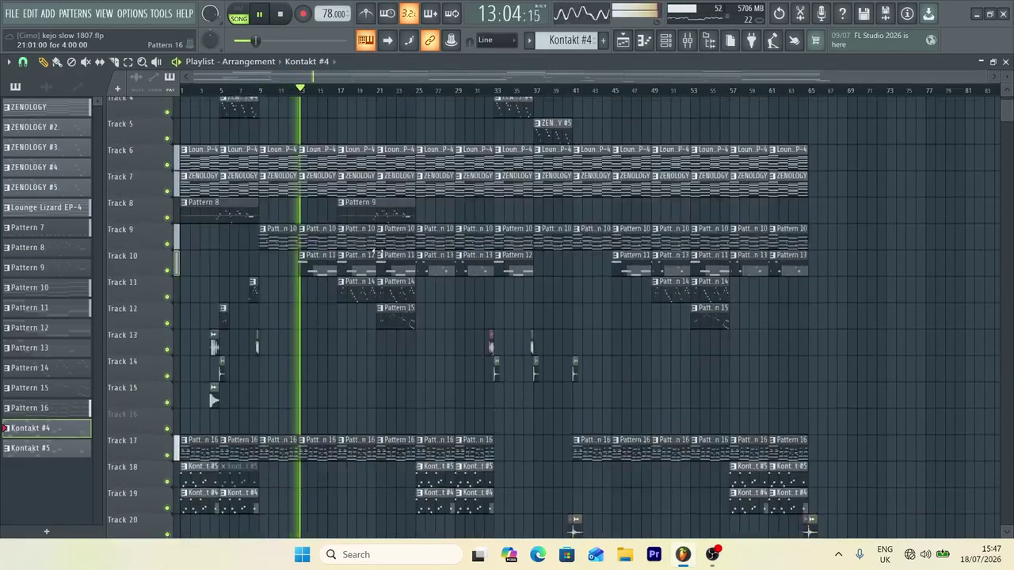
{"action": "scroll", "coordinate": [377, 250], "scroll_direction": "up", "scroll_amount": 9}
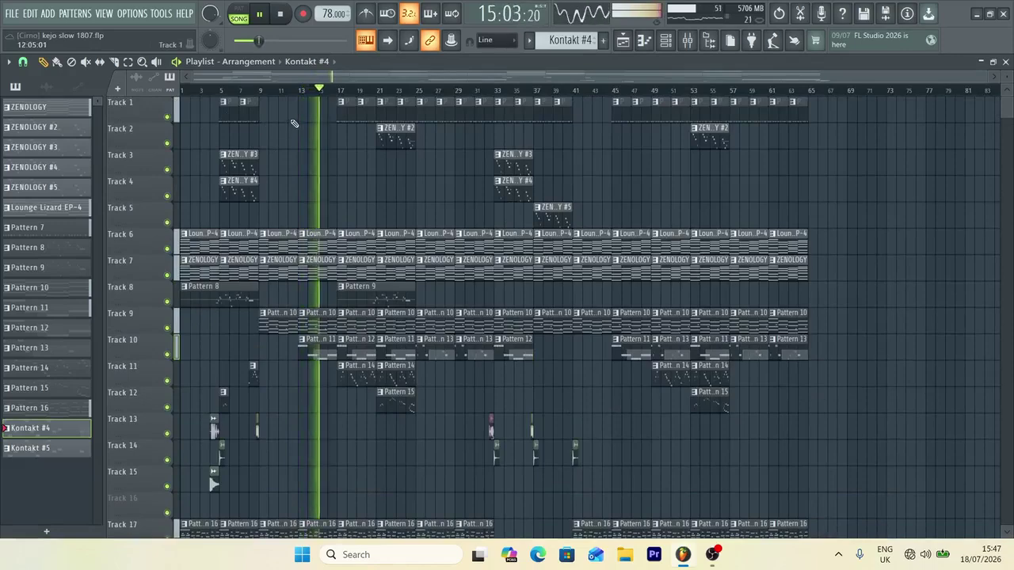
{"action": "scroll", "coordinate": [495, 175], "scroll_direction": "down", "scroll_amount": 3}
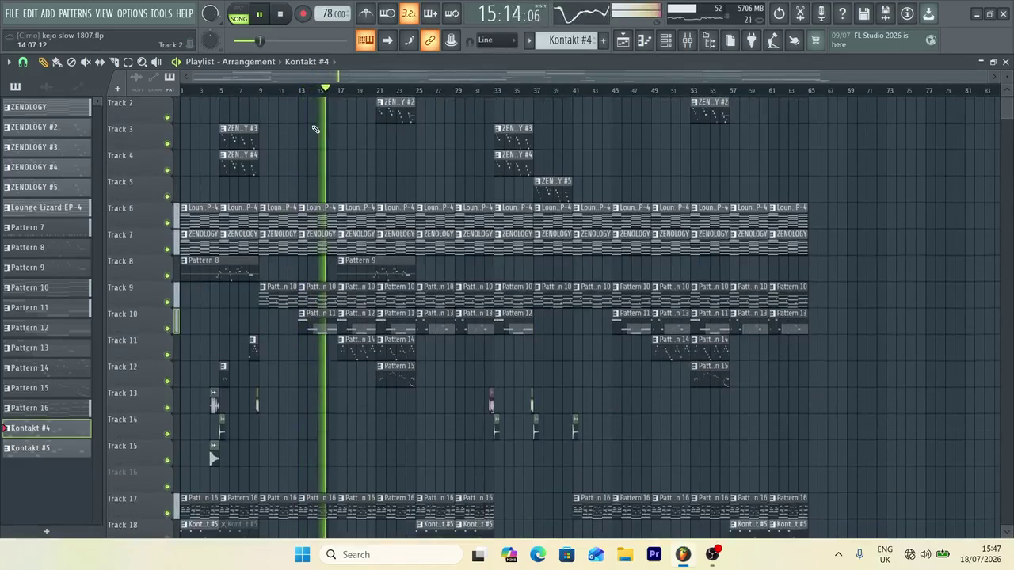
{"action": "scroll", "coordinate": [494, 174], "scroll_direction": "up", "scroll_amount": 3}
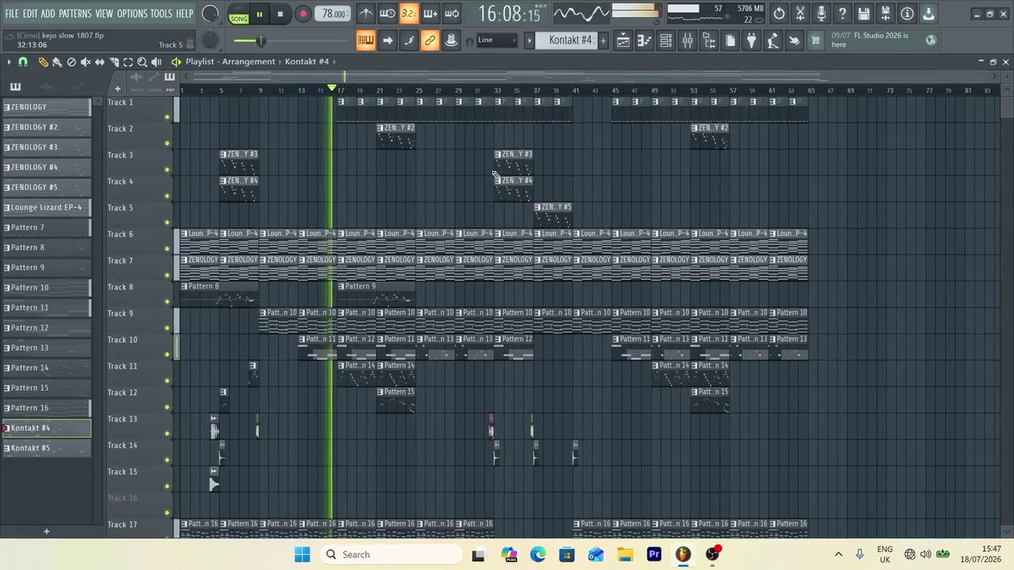
{"action": "key", "text": "ctrl+z"}
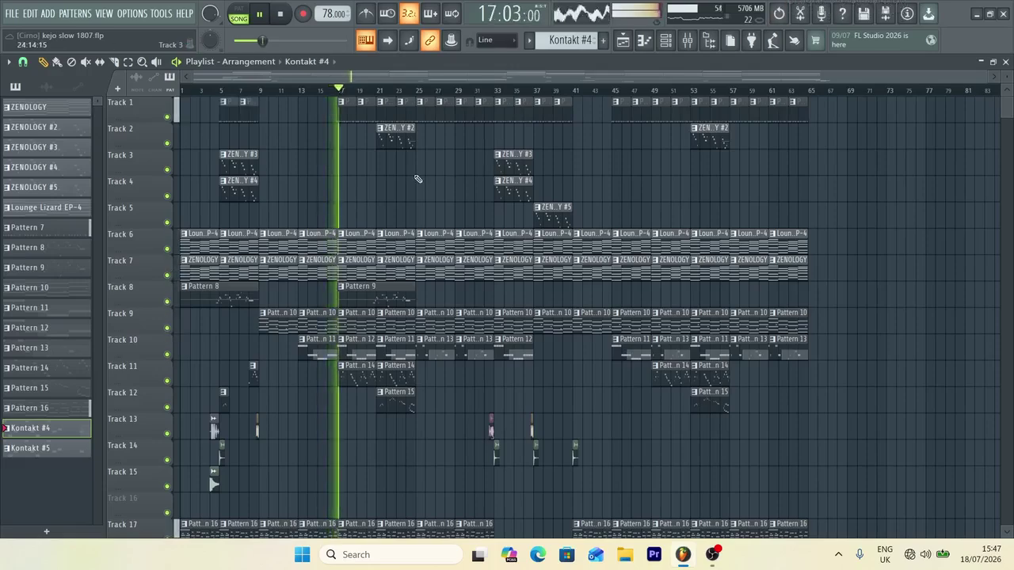
Add a Kontakt #4 clip on Track 19 at bar 17, play the song past bar 24 and stop playback.
{"action": "scroll", "coordinate": [417, 179], "scroll_direction": "down", "scroll_amount": 20}
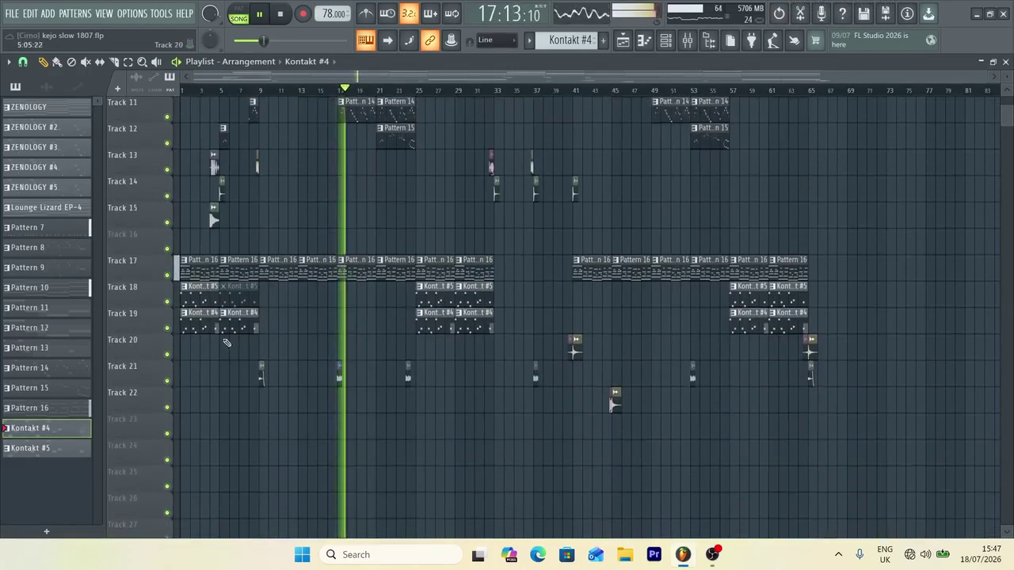
{"action": "left_click", "coordinate": [339, 321]}
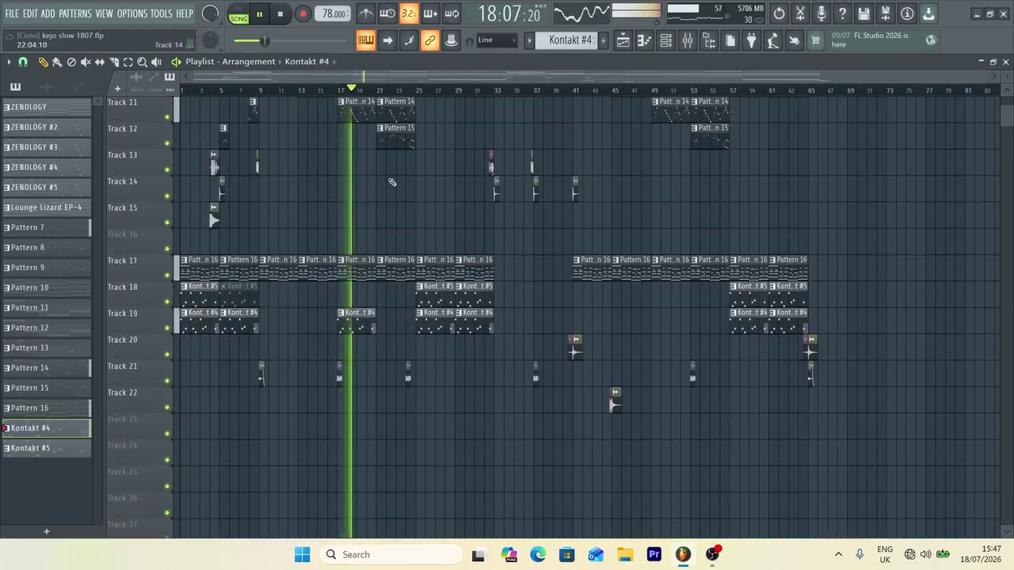
{"action": "scroll", "coordinate": [606, 151], "scroll_direction": "up", "scroll_amount": 3}
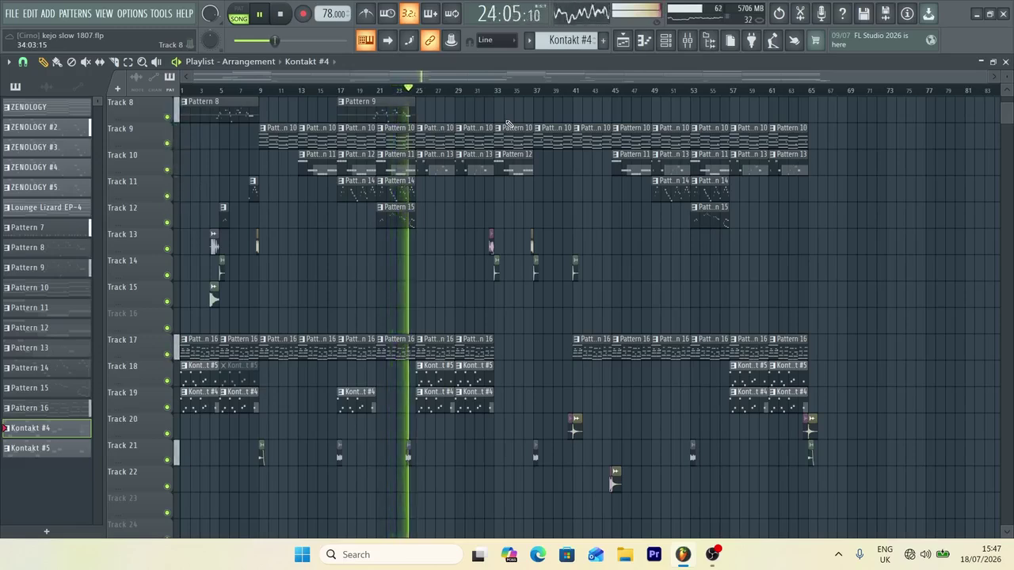
{"action": "key", "text": "space"}
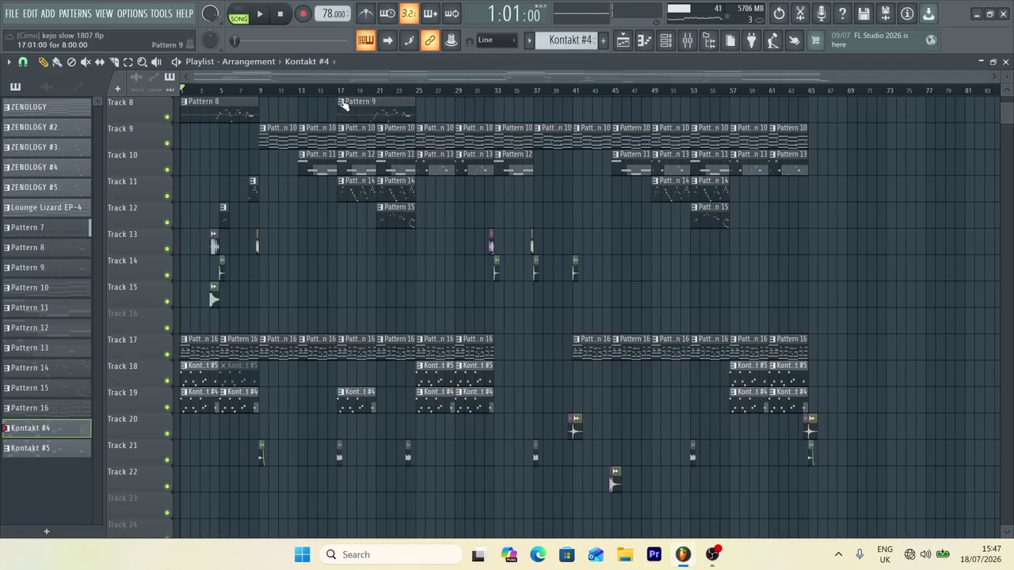
Try a copy of the Pattern 9 clip at bar 33 on Track 8 and delete it.
{"action": "left_click_drag", "start_coordinate": [378, 109], "coordinate": [536, 119]}
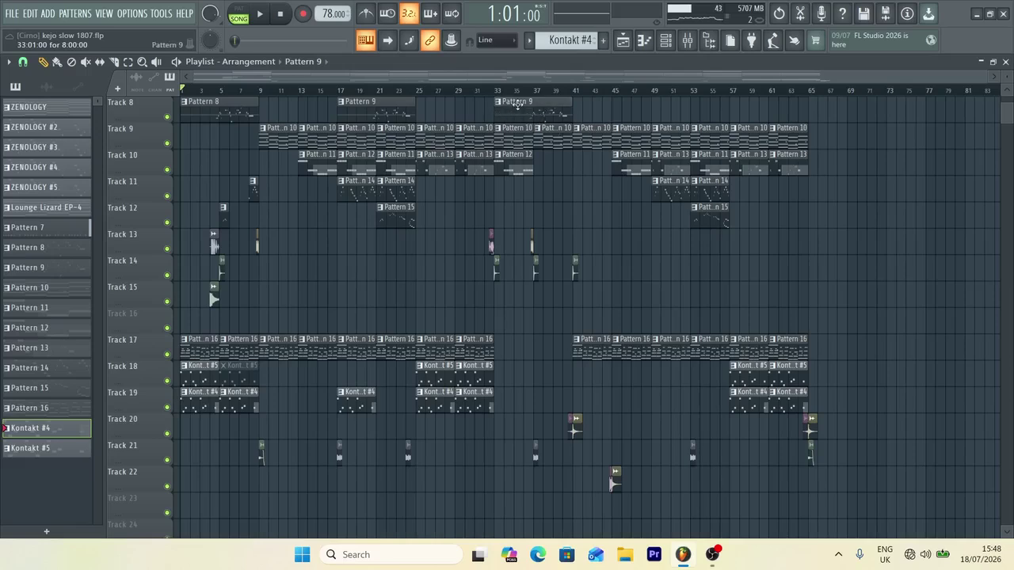
{"action": "right_click", "coordinate": [536, 113]}
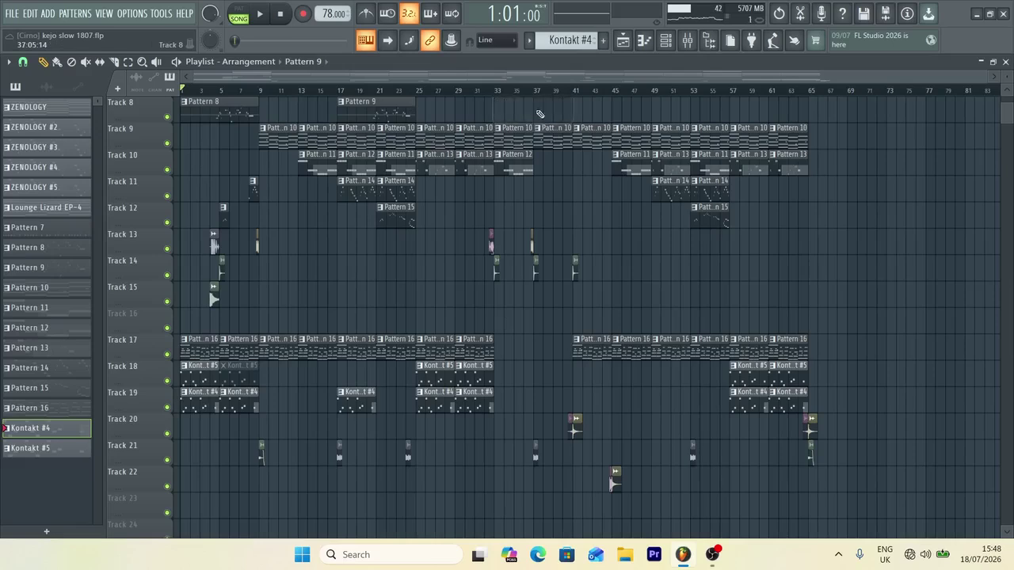
Try a unique copy of the Pattern 9 clip at bar 28 on Track 8.
{"action": "left_click", "coordinate": [381, 111]}
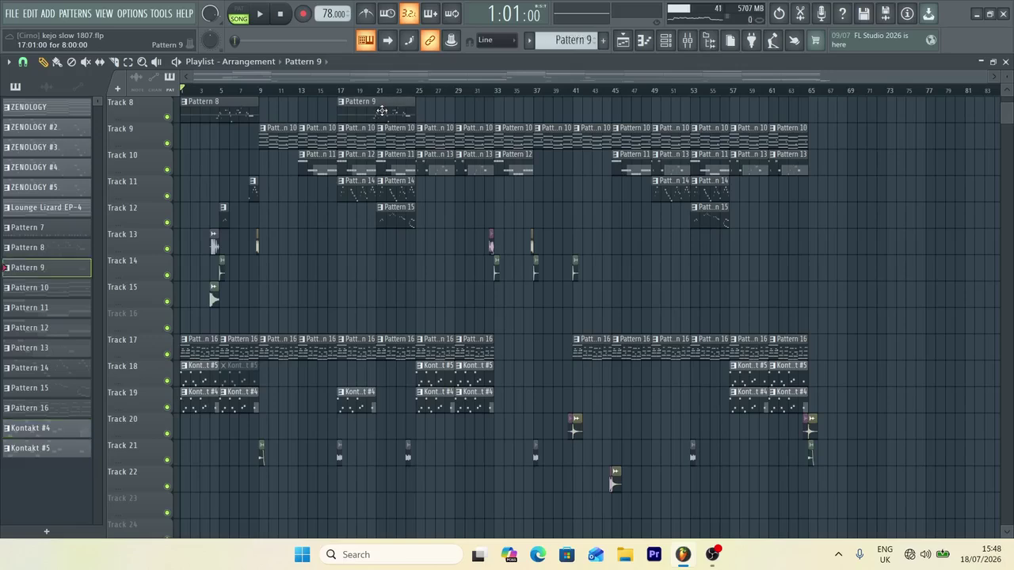
{"action": "left_click_drag", "start_coordinate": [381, 110], "coordinate": [486, 112]}
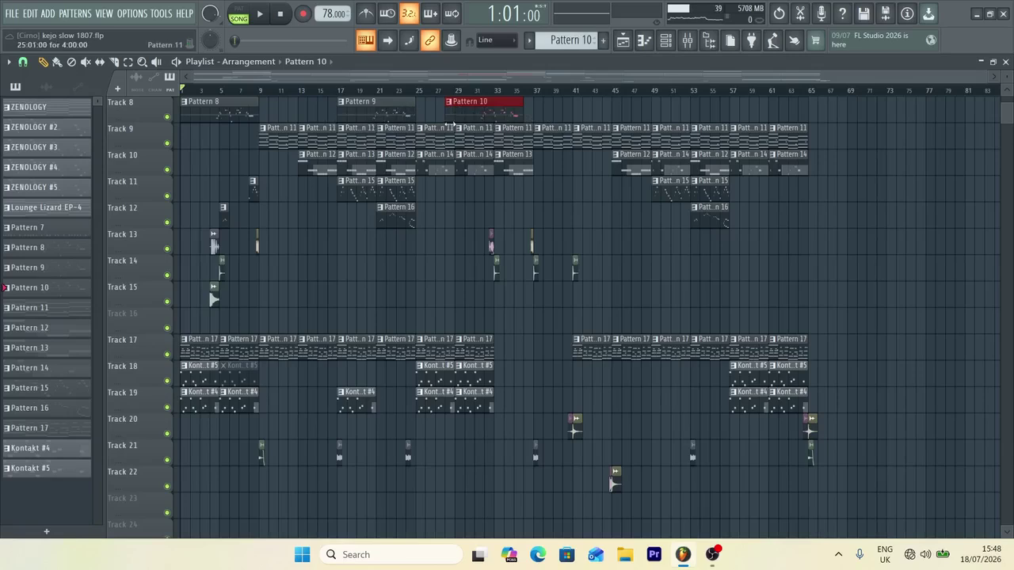
Examine the notes of the unique clip copy and of the Pattern 8 clip in the piano roll, and return to the playlist.
{"action": "double_click", "coordinate": [503, 115]}
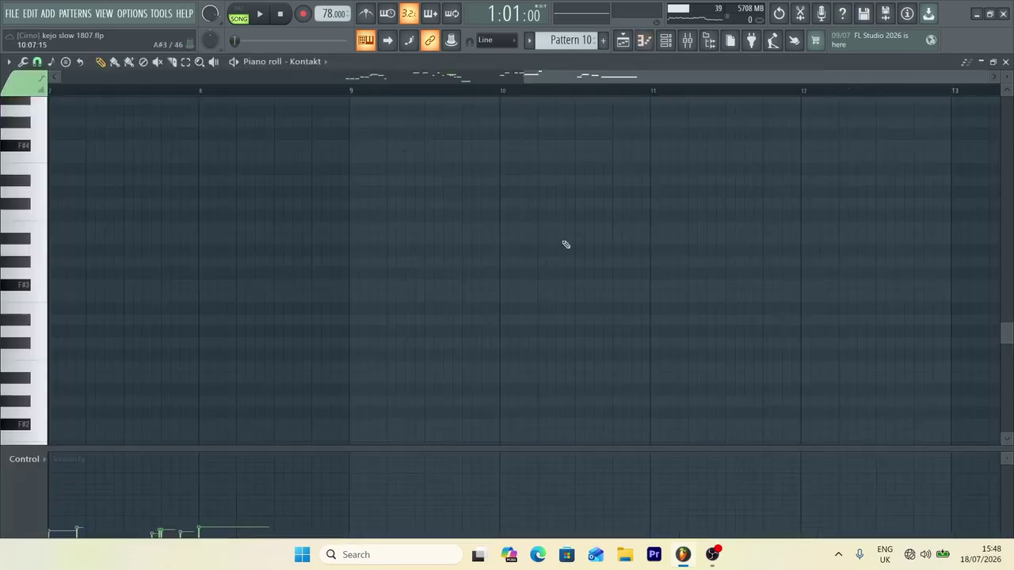
{"action": "left_click_drag", "start_coordinate": [564, 77], "coordinate": [323, 97]}
{"action": "scroll", "coordinate": [383, 259], "scroll_direction": "down", "scroll_amount": 3}
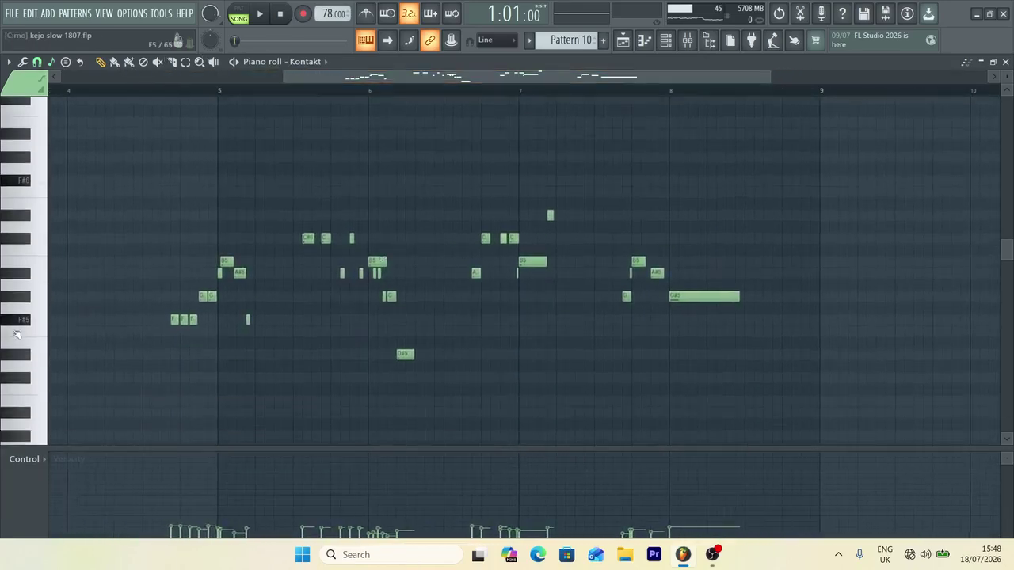
{"action": "left_click", "coordinate": [624, 41]}
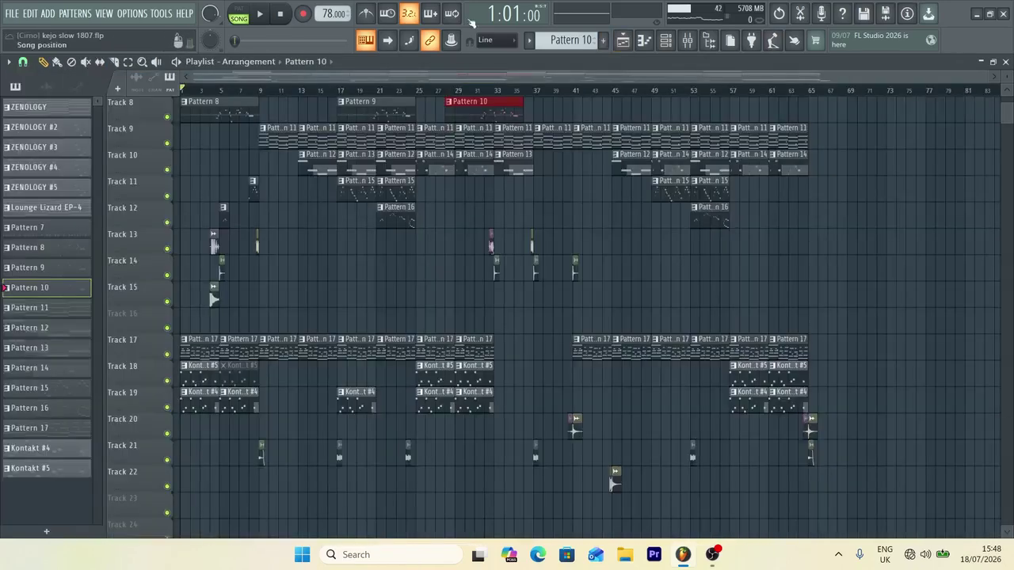
{"action": "double_click", "coordinate": [252, 116]}
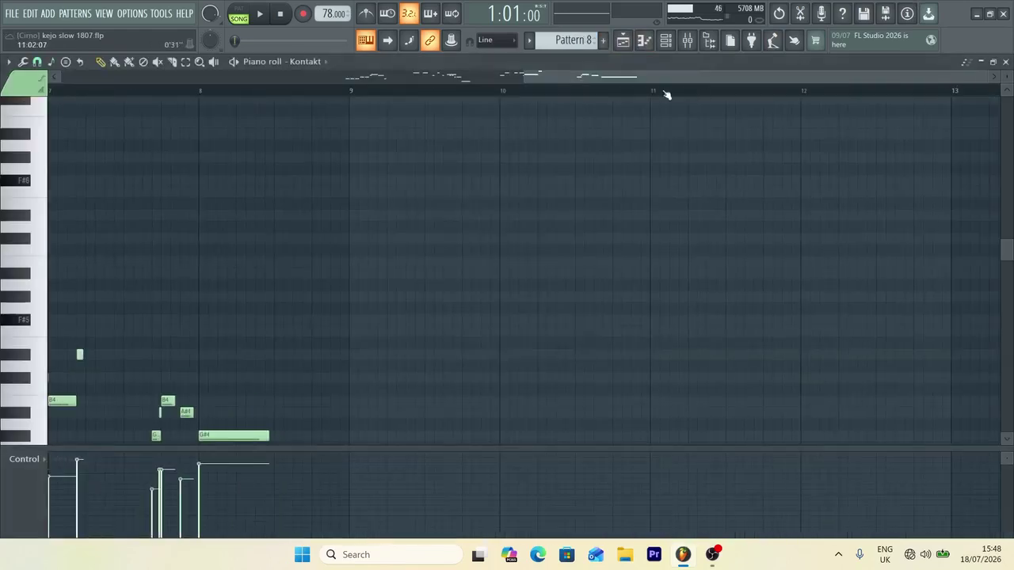
{"action": "left_click_drag", "start_coordinate": [661, 75], "coordinate": [274, 79]}
{"action": "scroll", "coordinate": [475, 238], "scroll_direction": "down", "scroll_amount": 4}
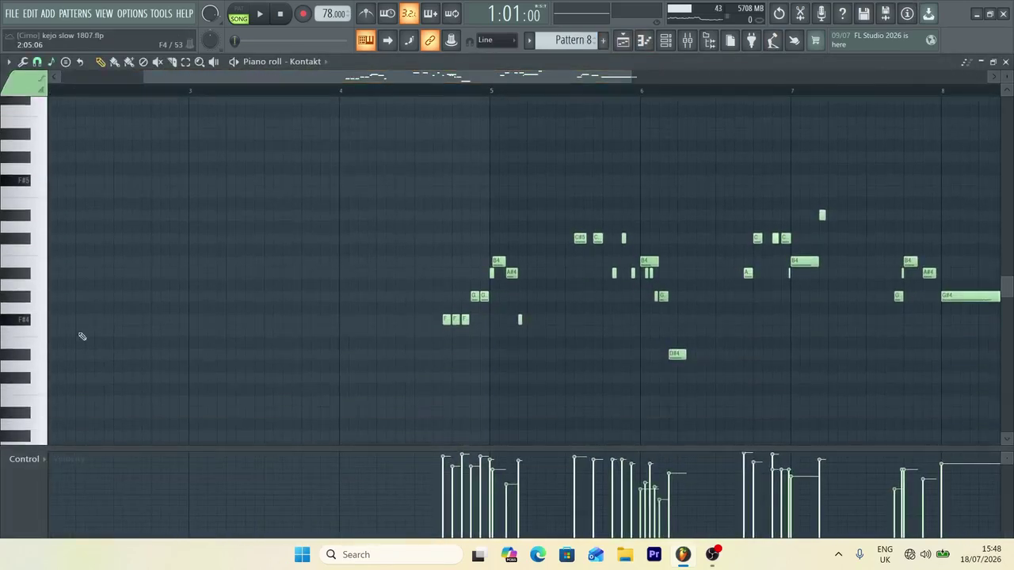
{"action": "left_click", "coordinate": [623, 42]}
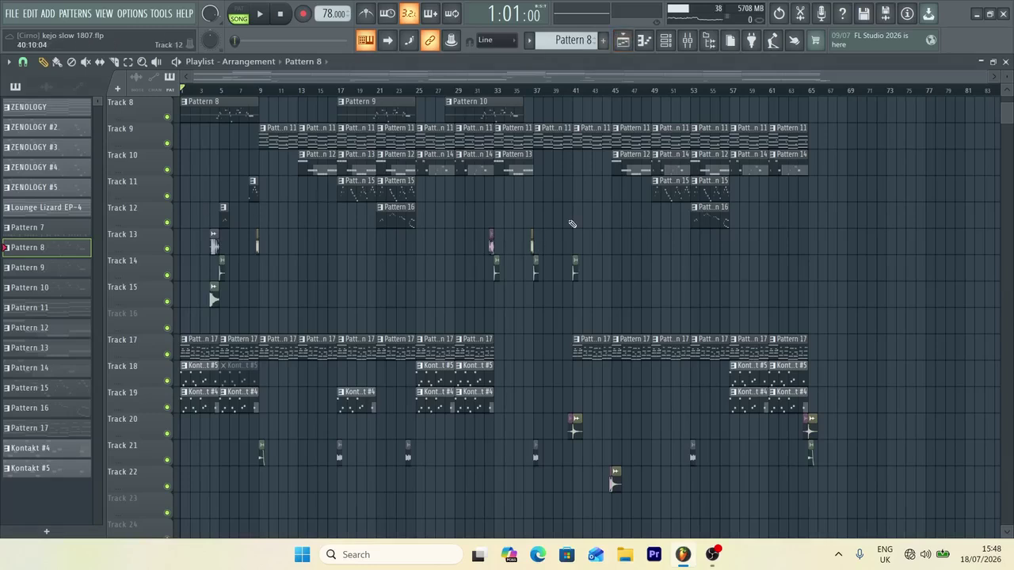
Undo making the clip unique and the copy at bar 28 on Track 8.
{"action": "scroll", "coordinate": [572, 225], "scroll_direction": "up", "scroll_amount": 1}
{"action": "key", "text": "ctrl+z"}
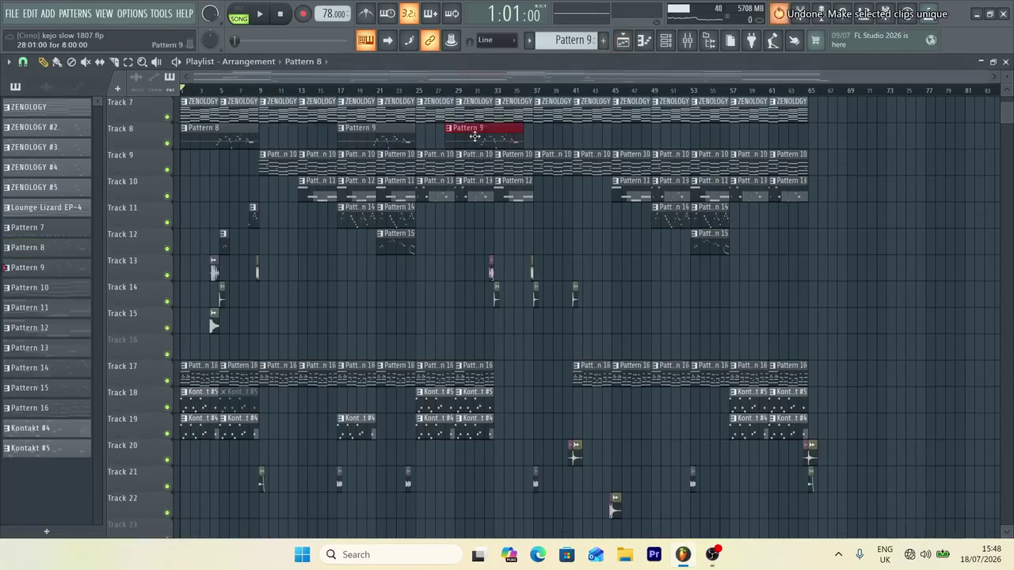
{"action": "key", "text": "ctrl+z"}
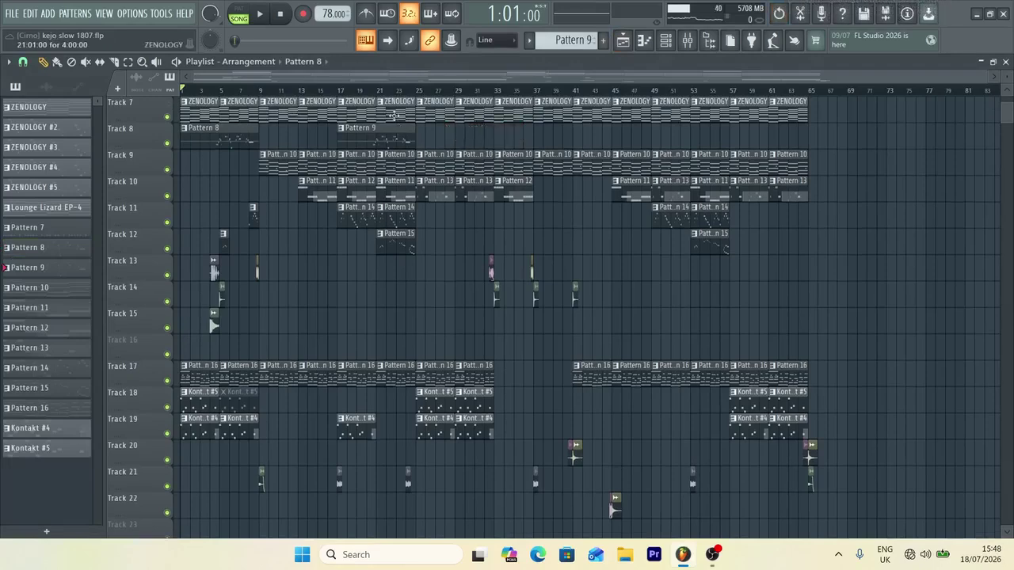
Play the song from bar 20 to past bar 22, review the lower tracks and stop playback.
{"action": "left_click", "coordinate": [369, 90]}
{"action": "key", "text": "space"}
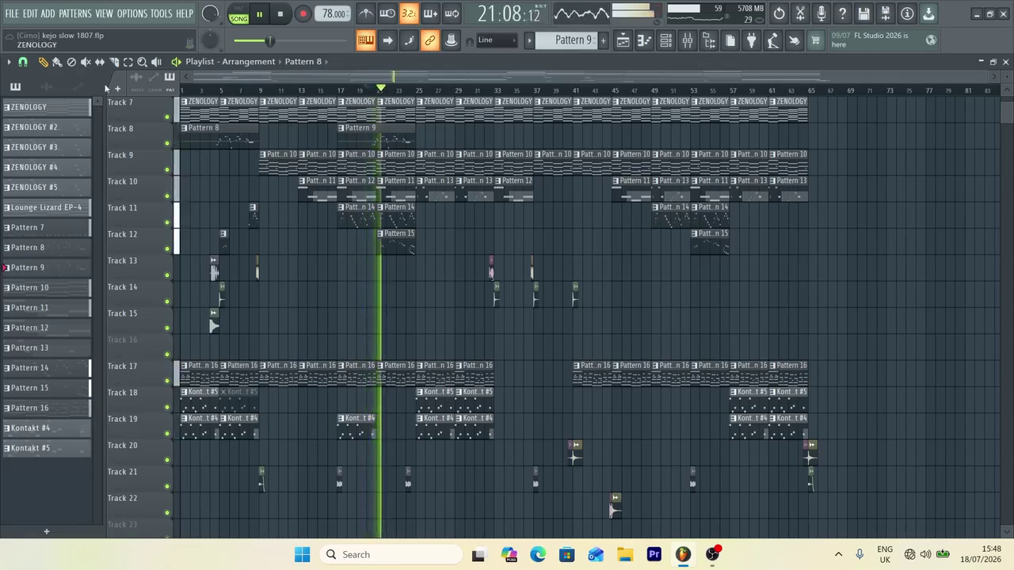
{"action": "scroll", "coordinate": [535, 201], "scroll_direction": "down", "scroll_amount": 3}
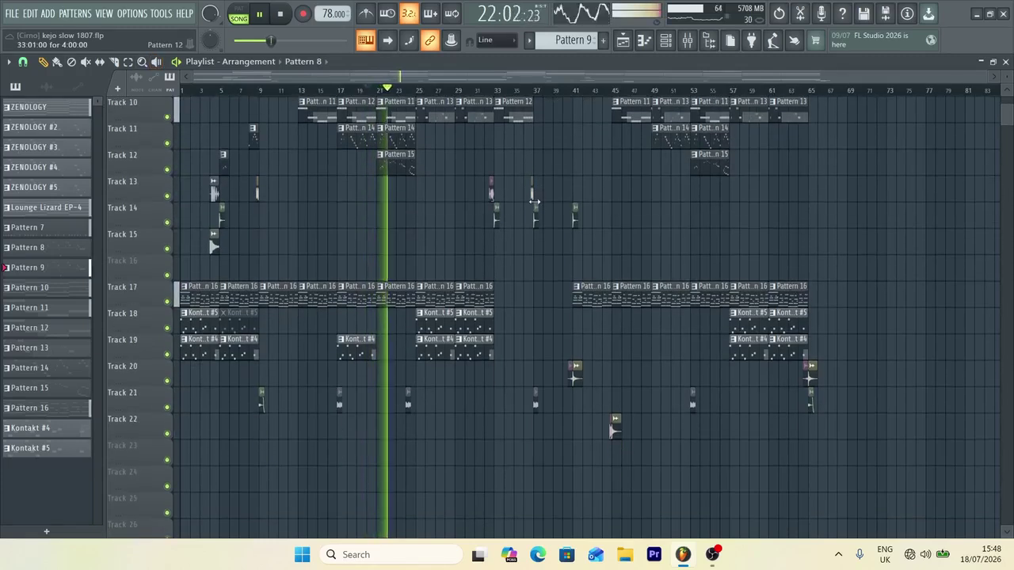
{"action": "scroll", "coordinate": [535, 201], "scroll_direction": "up", "scroll_amount": 3}
{"action": "key", "text": "space"}
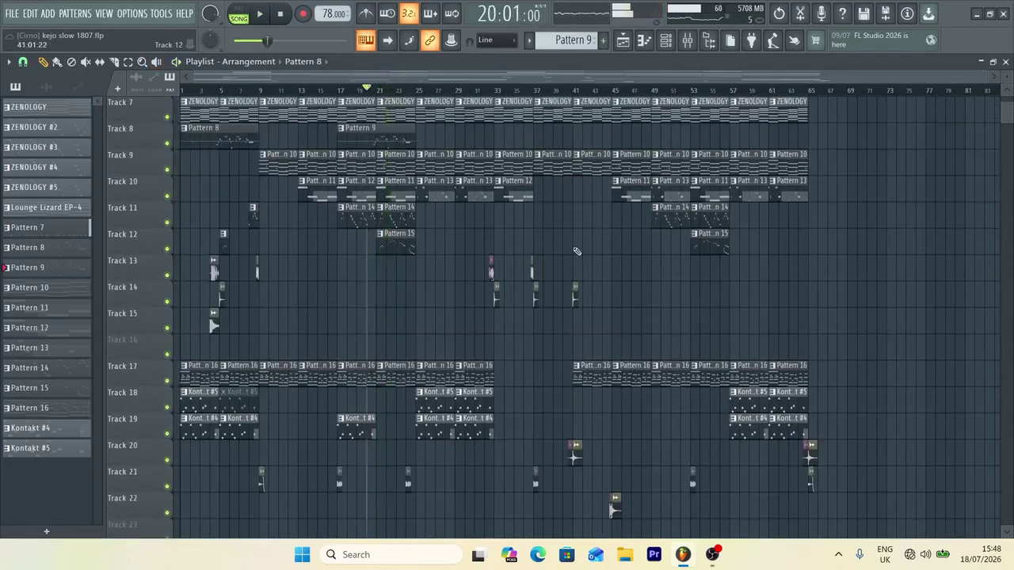